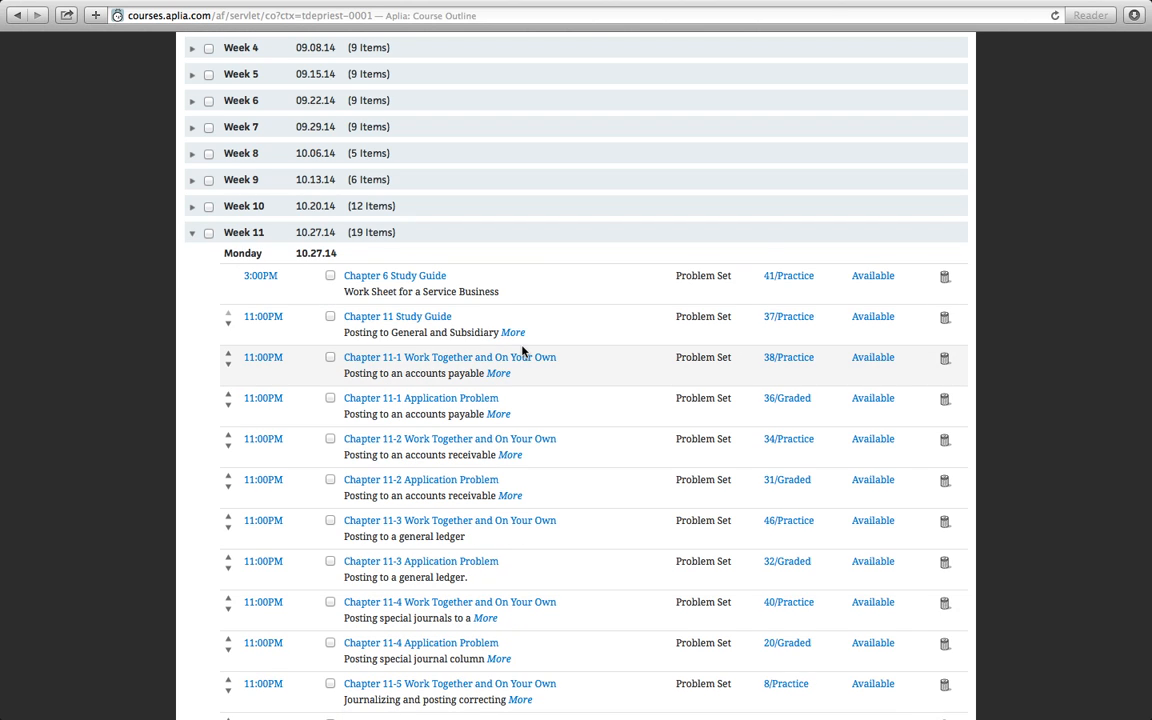
- Open the Work Together 11-1 question in the Week 11 problem set Chapter 11-1 Work Together and On Your Own
{"action": "scroll", "coordinate": [522, 349], "scroll_direction": "down", "scroll_amount": 1}
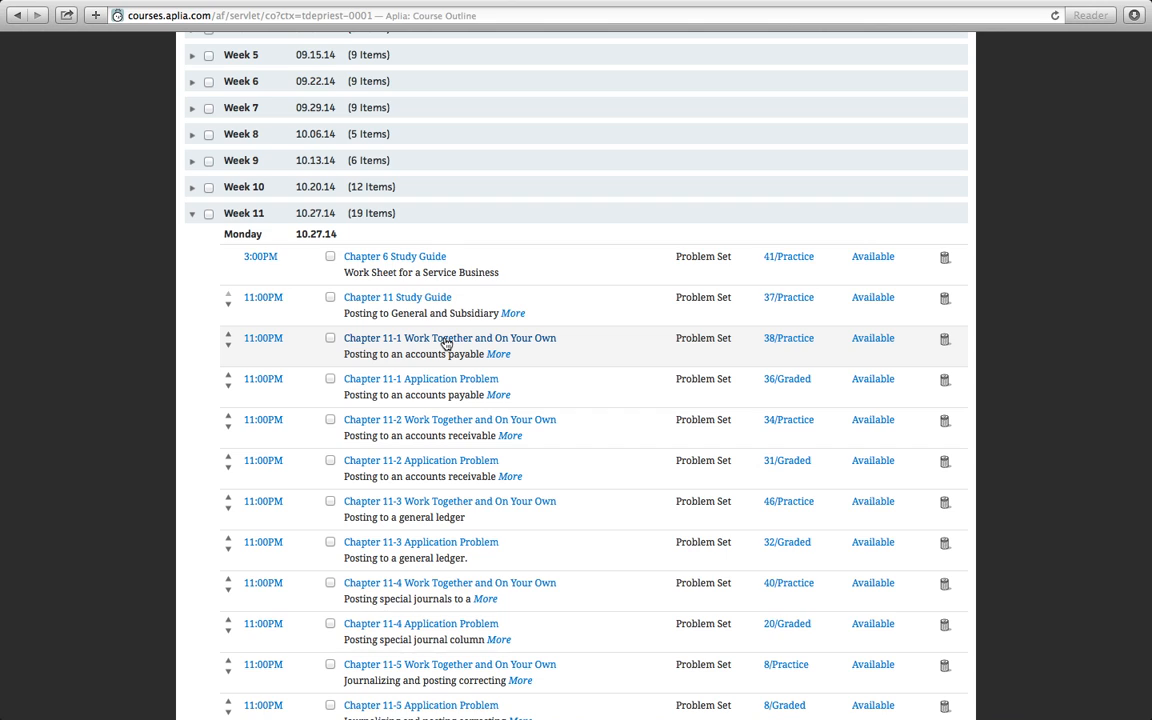
{"action": "left_click", "coordinate": [446, 342]}
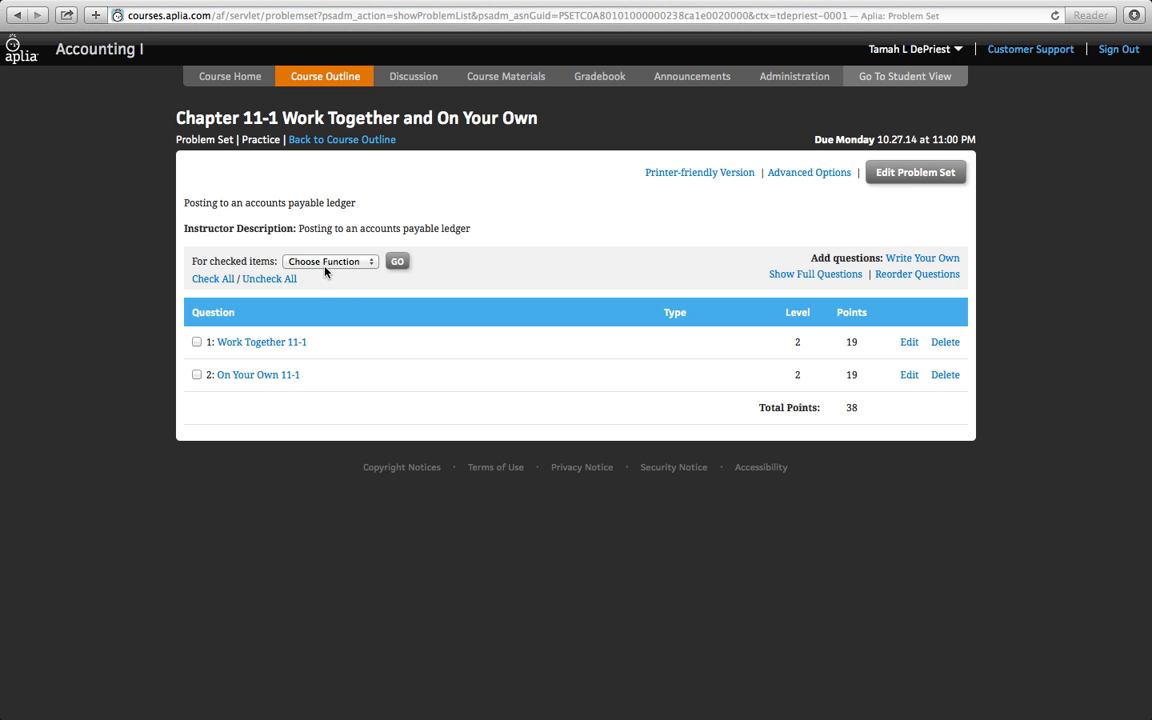
{"action": "left_click", "coordinate": [272, 343]}
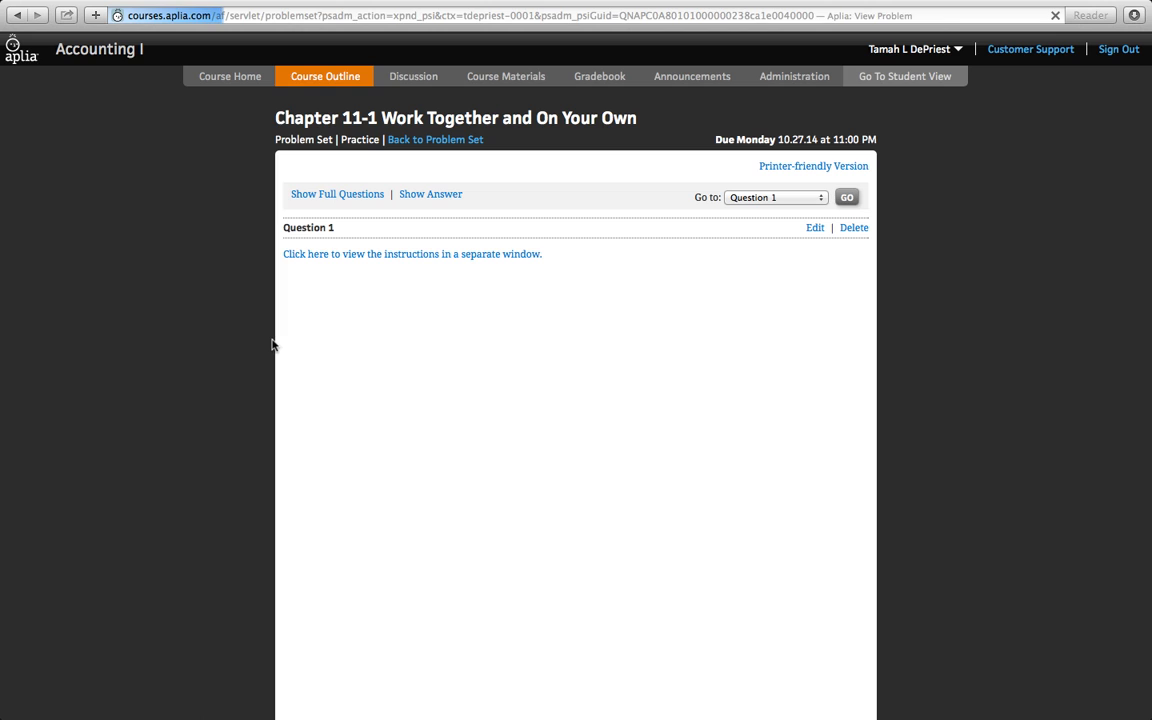
- Open the question's instructions in a separate window and read the accounts payable posting tasks
{"action": "left_click", "coordinate": [403, 255]}
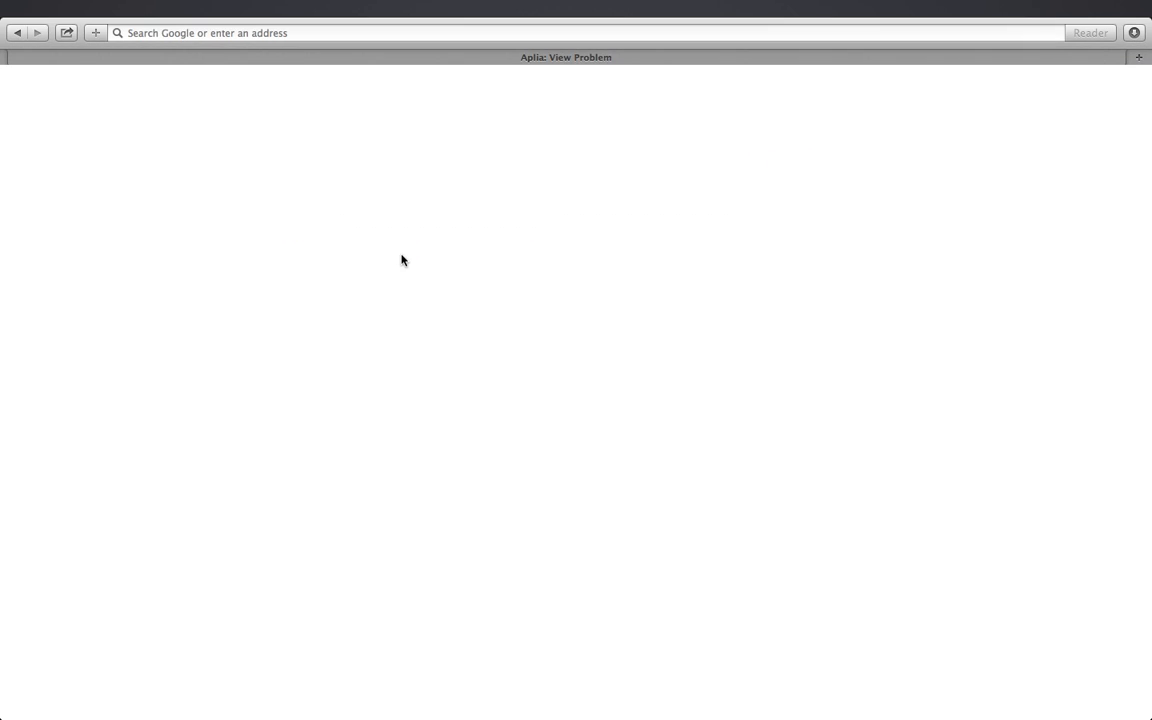
{"action": "scroll", "coordinate": [403, 259], "scroll_direction": "up", "scroll_amount": 3}
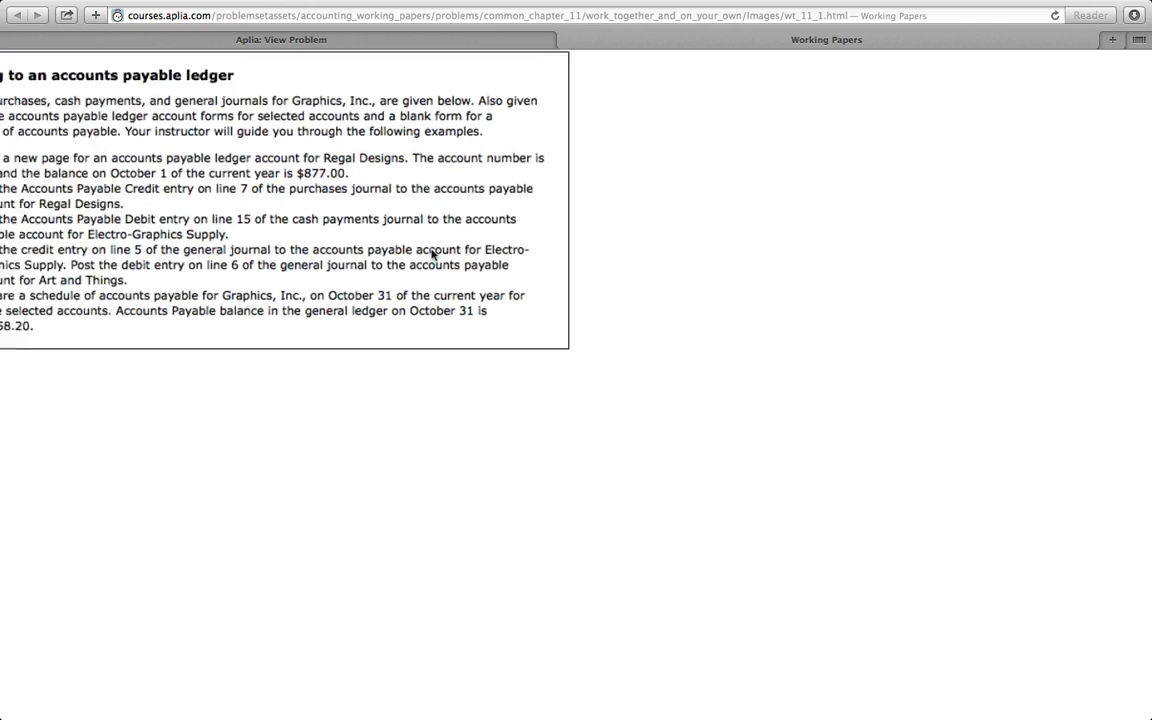
{"action": "scroll", "coordinate": [330, 288], "scroll_direction": "left", "scroll_amount": 3}
{"action": "scroll", "coordinate": [330, 286], "scroll_direction": "up", "scroll_amount": 1}
{"action": "scroll", "coordinate": [330, 286], "scroll_direction": "up", "scroll_amount": 1}
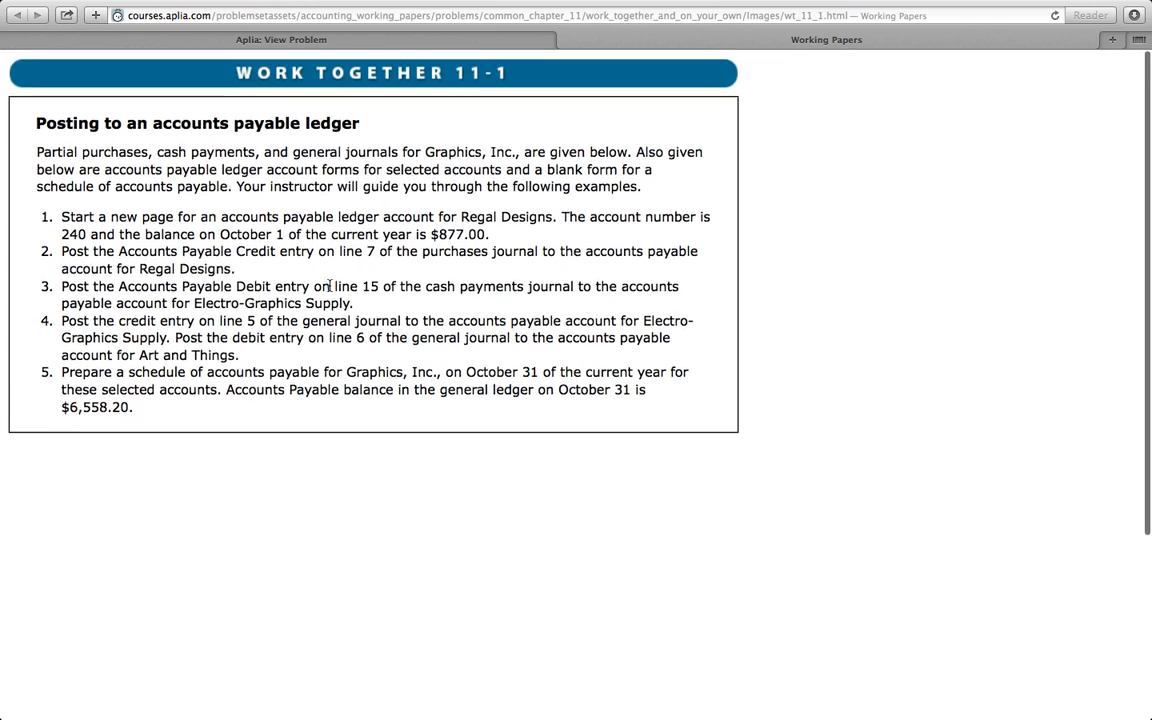
{"action": "scroll", "coordinate": [330, 286], "scroll_direction": "up", "scroll_amount": 3}
{"action": "scroll", "coordinate": [330, 286], "scroll_direction": "left", "scroll_amount": 3}
{"action": "scroll", "coordinate": [330, 286], "scroll_direction": "up", "scroll_amount": 1}
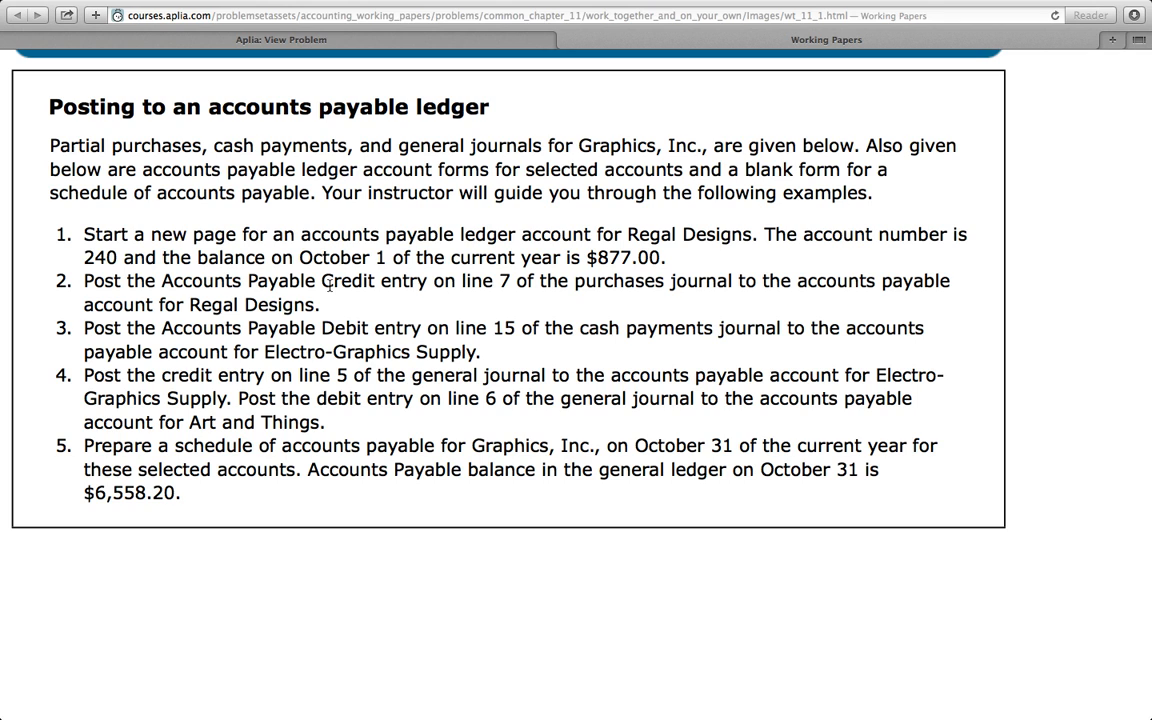
{"action": "scroll", "coordinate": [330, 286], "scroll_direction": "down", "scroll_amount": 2}
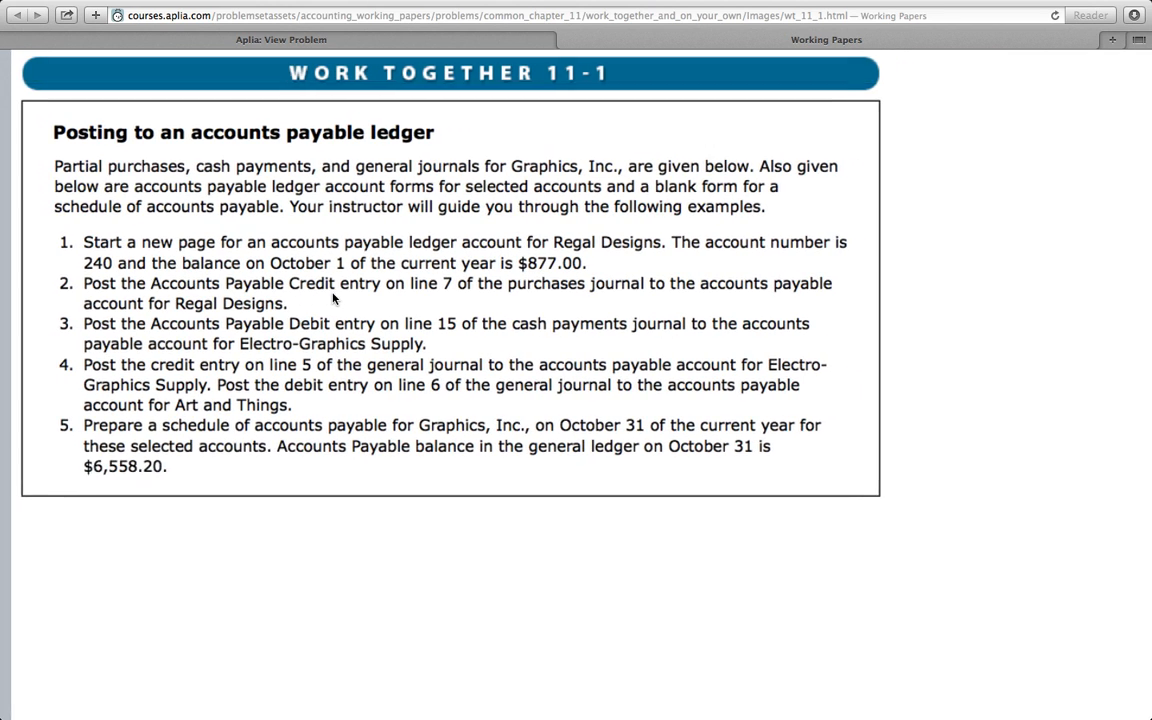
{"action": "scroll", "coordinate": [331, 294], "scroll_direction": "up", "scroll_amount": 2}
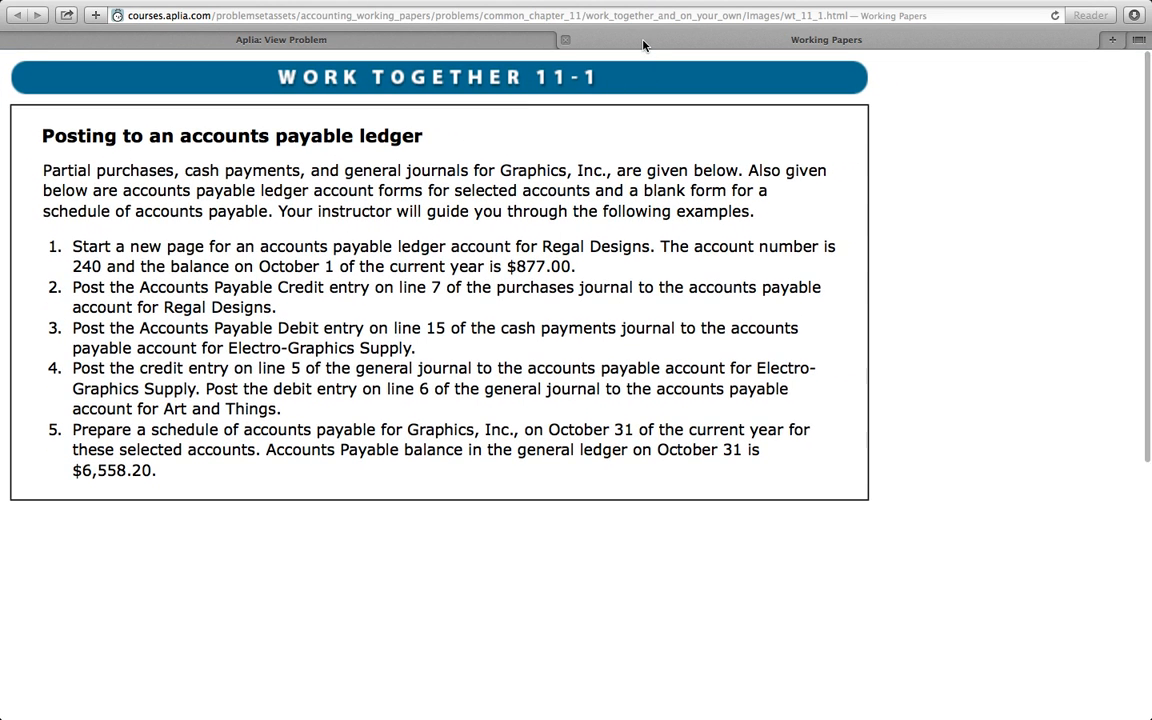
- Back in the problem, select the Regal Designs accounts payable ledger, entering Regal Designs as vendor and the vendor number from the instructions
{"action": "left_click", "coordinate": [460, 42]}
{"action": "scroll", "coordinate": [338, 355], "scroll_direction": "down", "scroll_amount": 3}
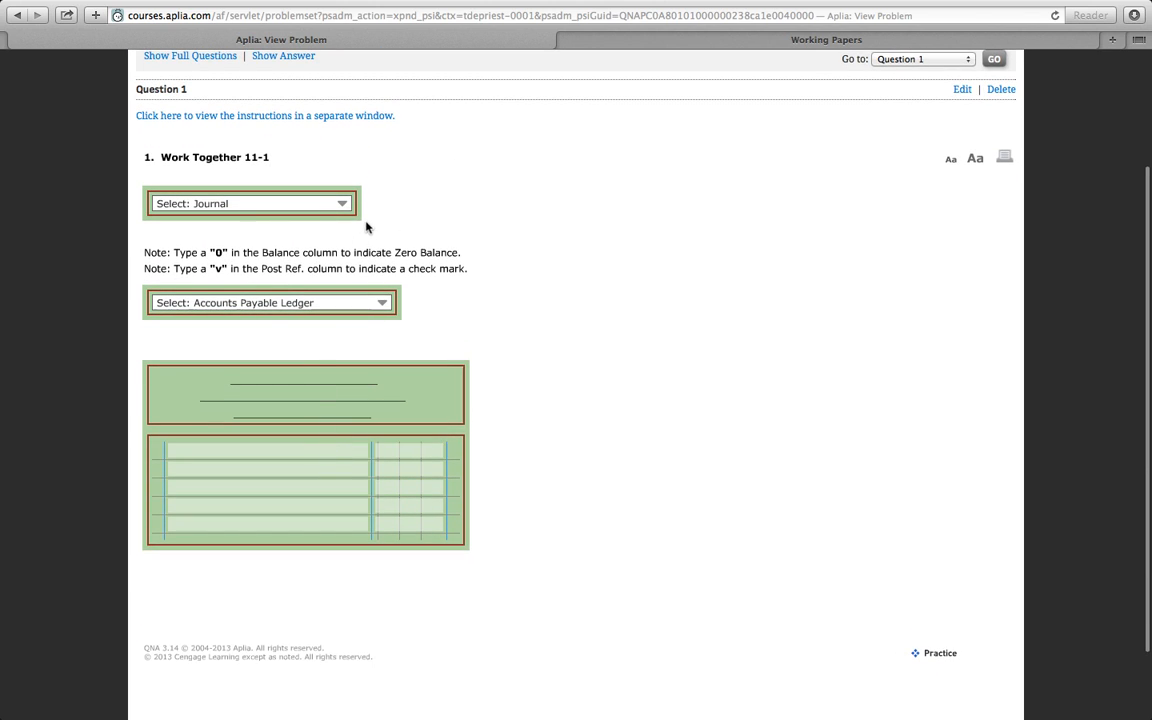
{"action": "left_click", "coordinate": [385, 306]}
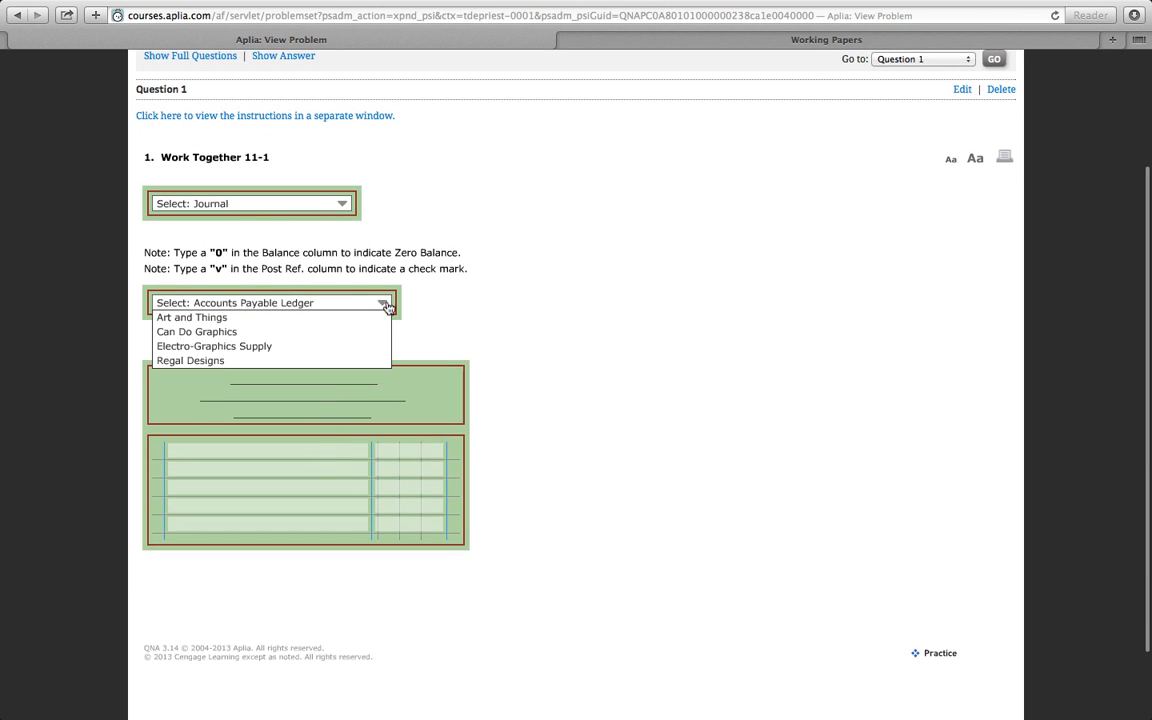
{"action": "left_click", "coordinate": [245, 360]}
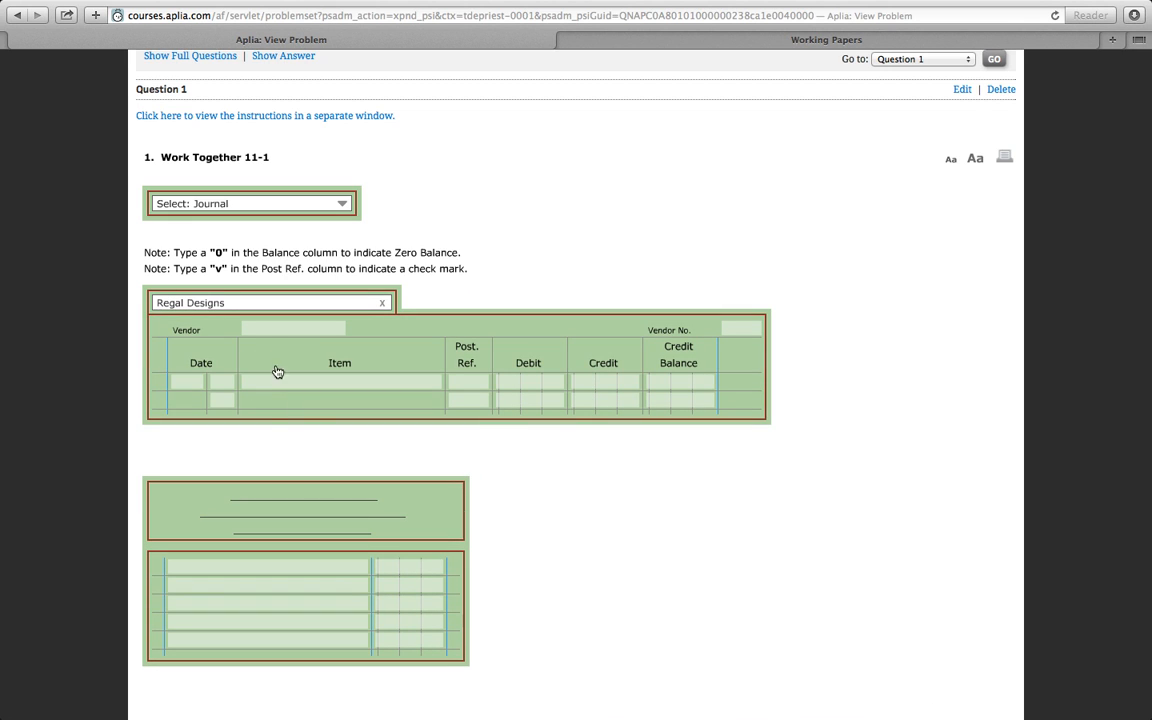
{"action": "left_click", "coordinate": [266, 328]}
{"action": "type", "text": "Regal"}
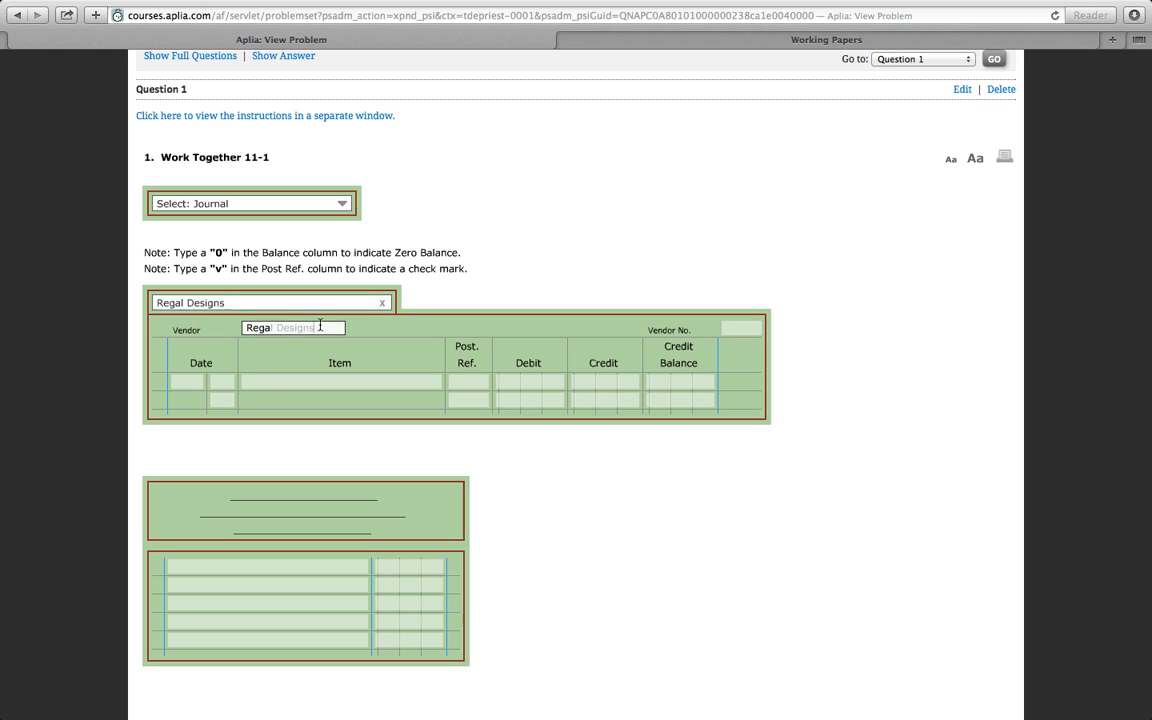
{"action": "key", "text": "Tab"}
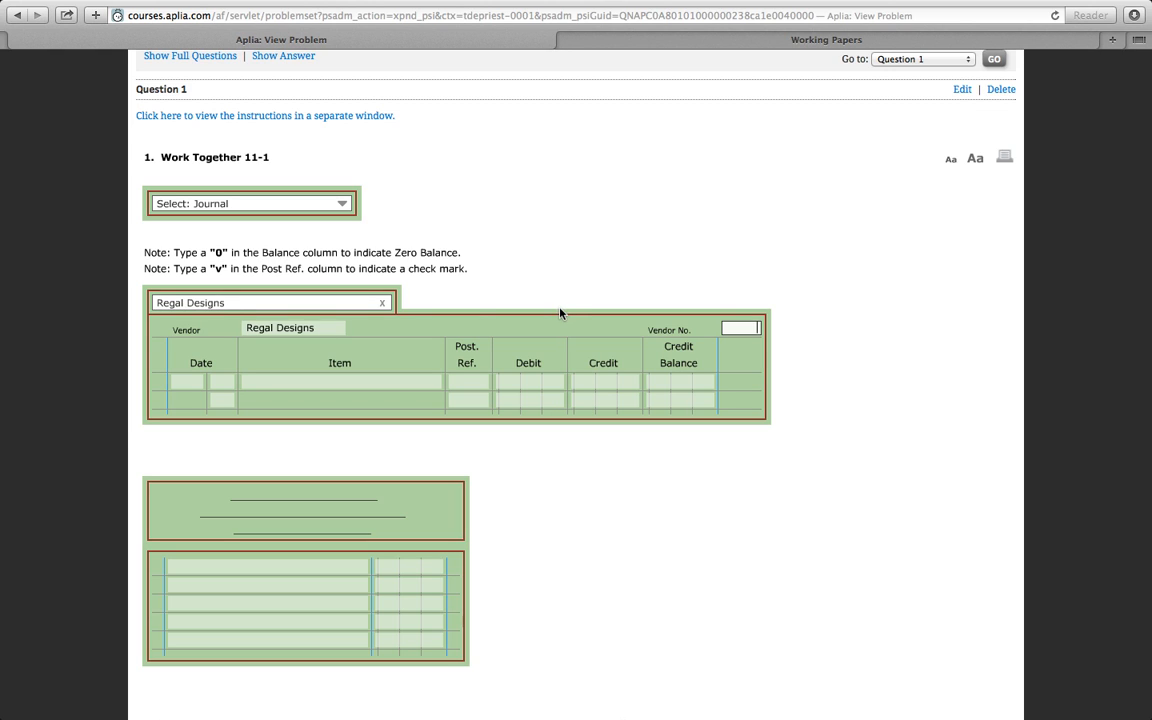
{"action": "scroll", "coordinate": [239, 165], "scroll_direction": "up", "scroll_amount": 2}
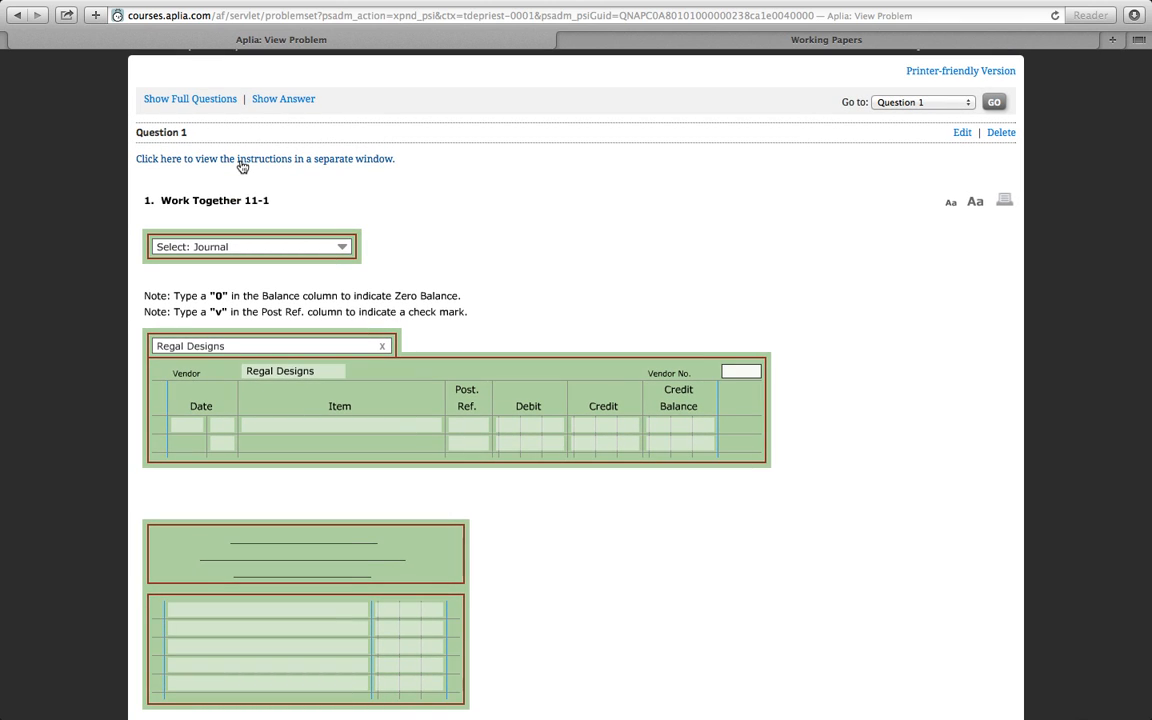
{"action": "type", "text": "240"}
- Start the first row of the Regal Designs ledger with the date Oct 1 and the item Balance
{"action": "left_click", "coordinate": [186, 424]}
{"action": "type", "text": "oct"}
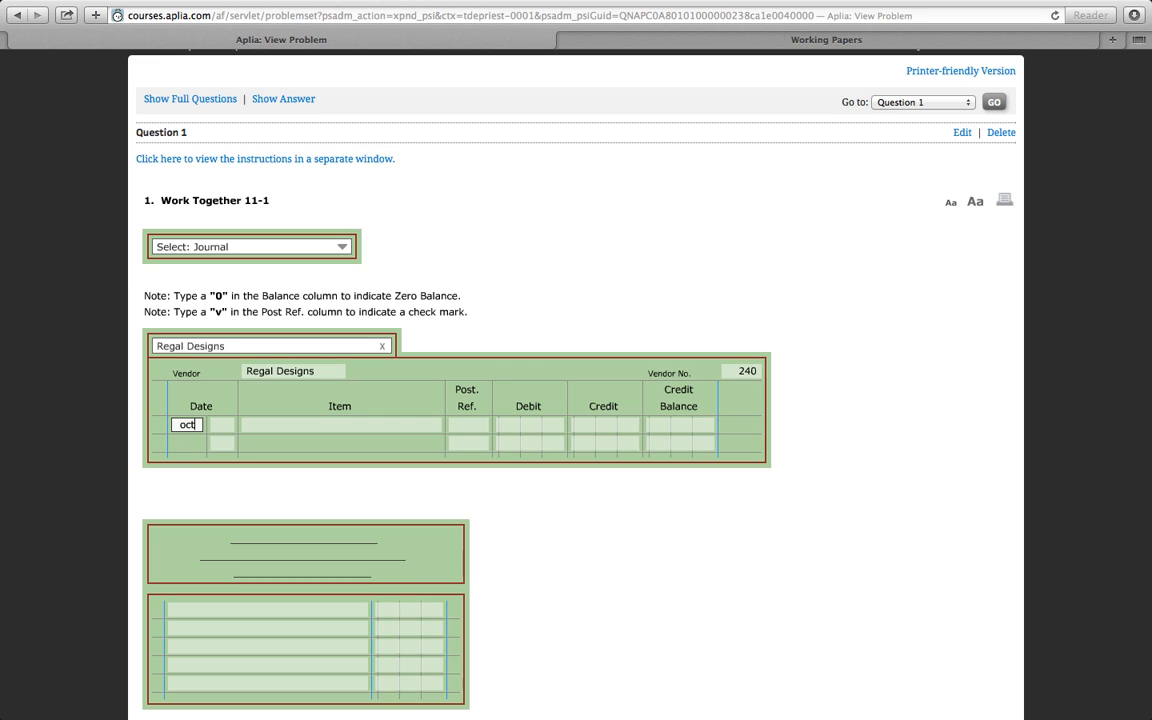
{"action": "key", "text": "Tab"}
{"action": "type", "text": "1"}
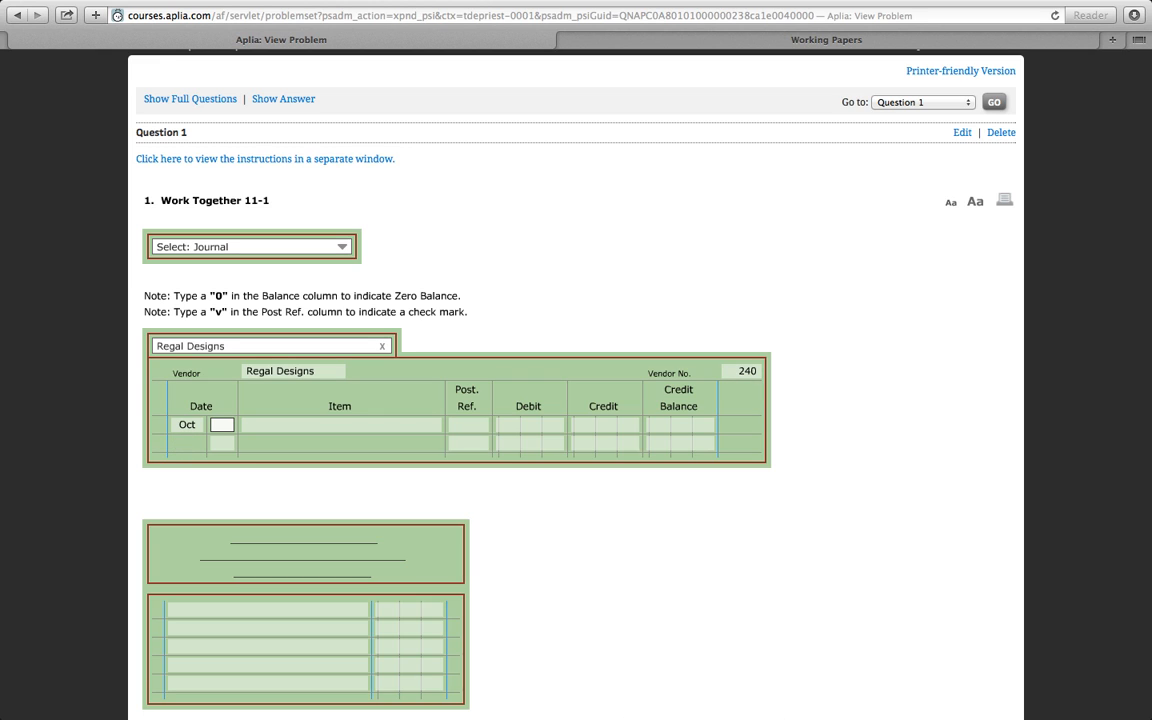
{"action": "left_click", "coordinate": [257, 428]}
{"action": "type", "text": "Blan"}
{"action": "key", "text": "BackSpace"}
{"action": "key", "text": "BackSpace"}
{"action": "key", "text": "BackSpace"}
{"action": "key", "text": "BackSpace"}
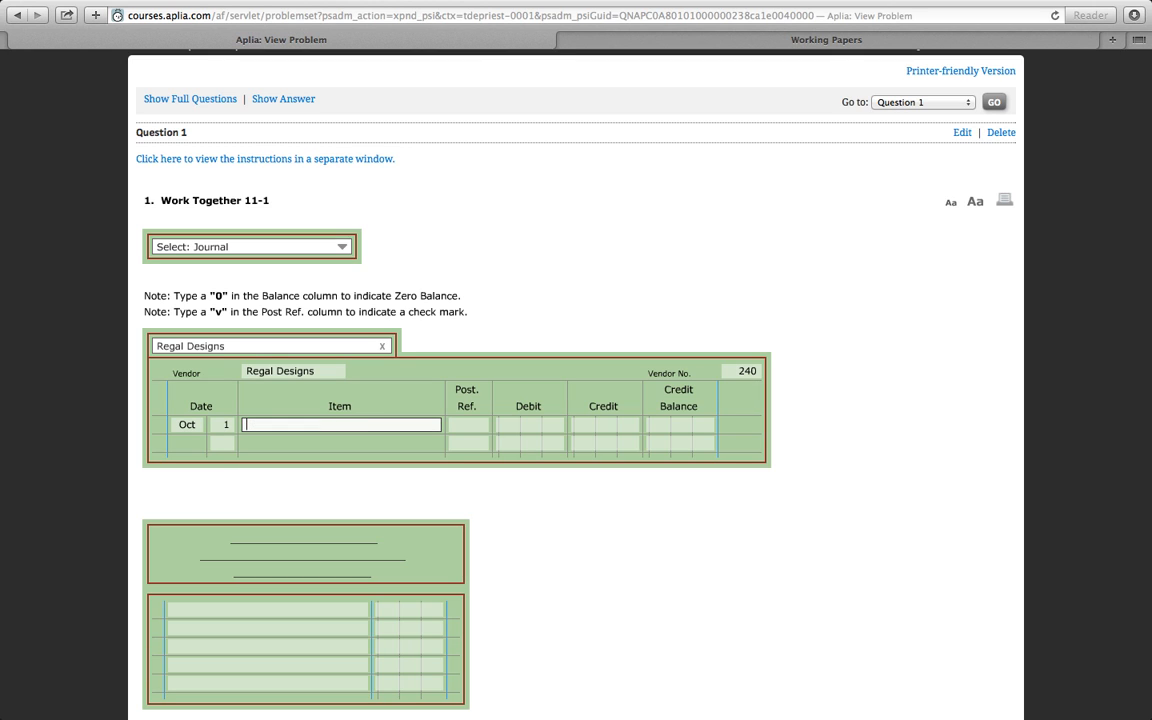
{"action": "type", "text": "b"}
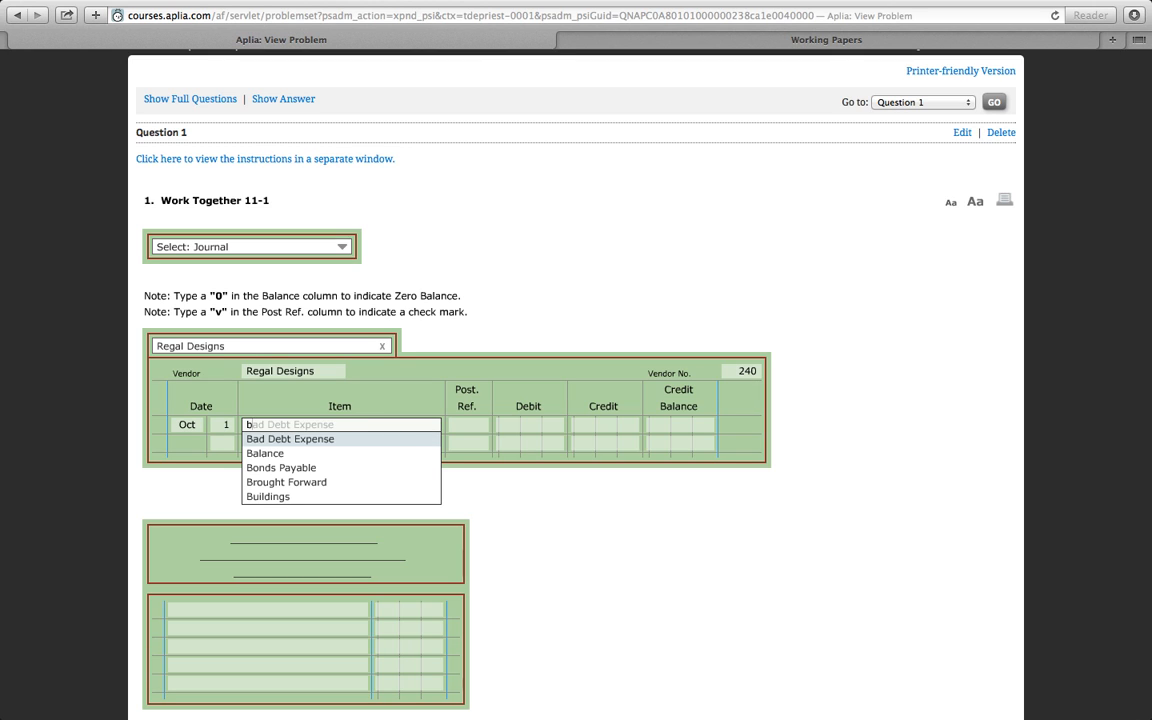
{"action": "left_click", "coordinate": [262, 453]}
- Complete the Oct 1 balance row with post reference v and a credit balance of 877.00
{"action": "left_click", "coordinate": [466, 429]}
{"action": "type", "text": "v"}
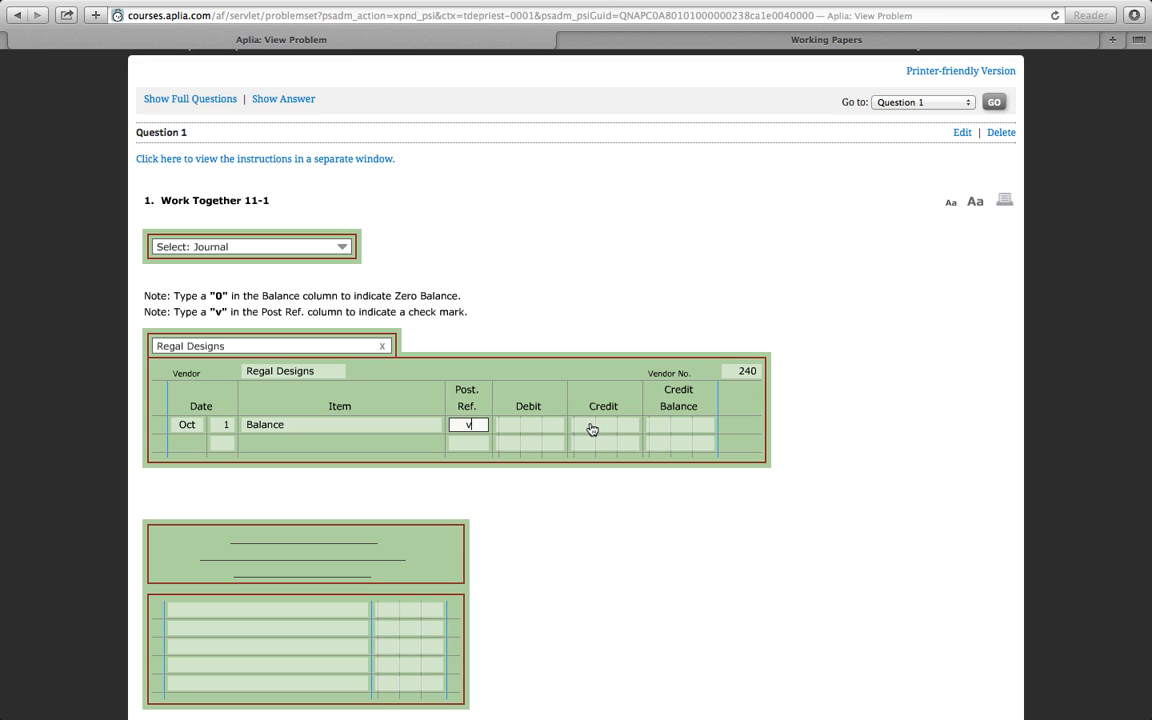
{"action": "left_click", "coordinate": [687, 428]}
{"action": "left_click", "coordinate": [686, 424]}
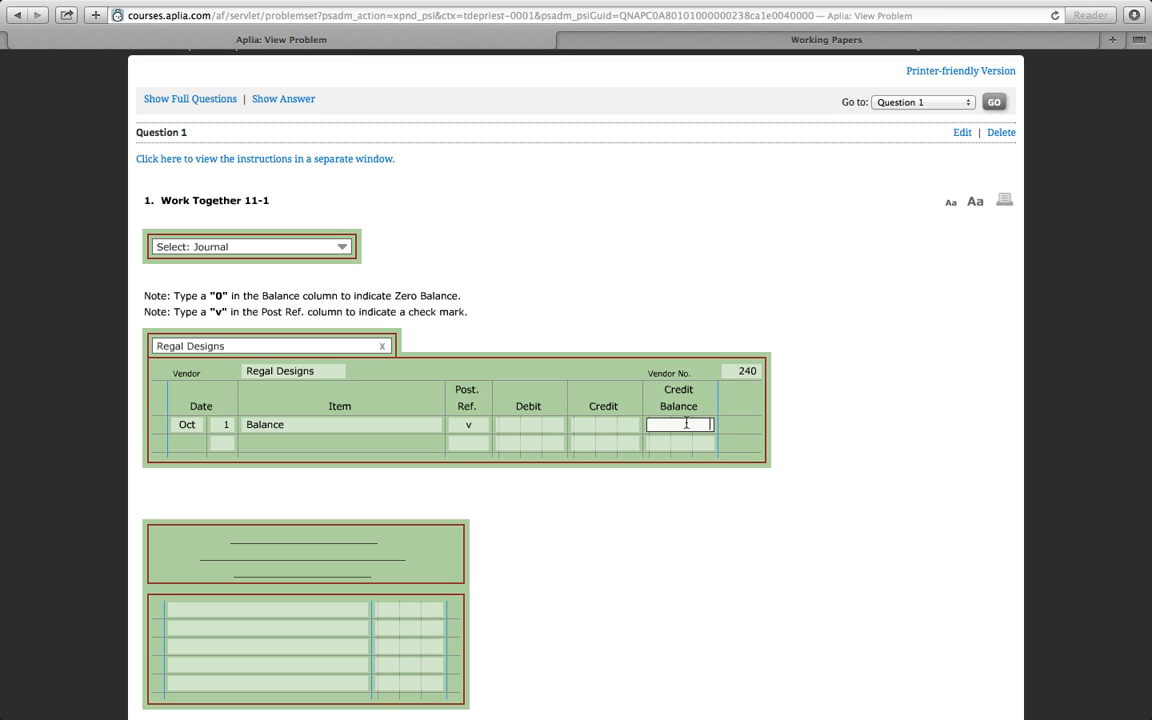
{"action": "type", "text": "877"}
{"action": "key", "text": "Tab"}
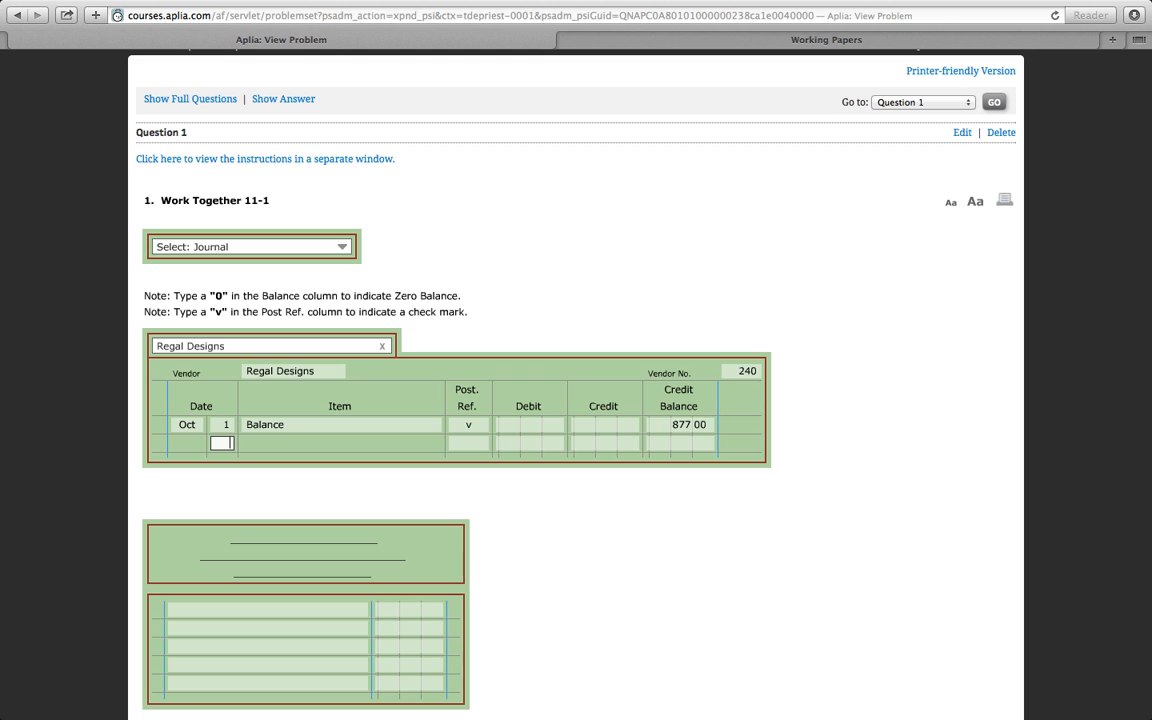
- Recheck the instructions for the next posting and display the Purchases journal in the problem
{"action": "left_click", "coordinate": [310, 162]}
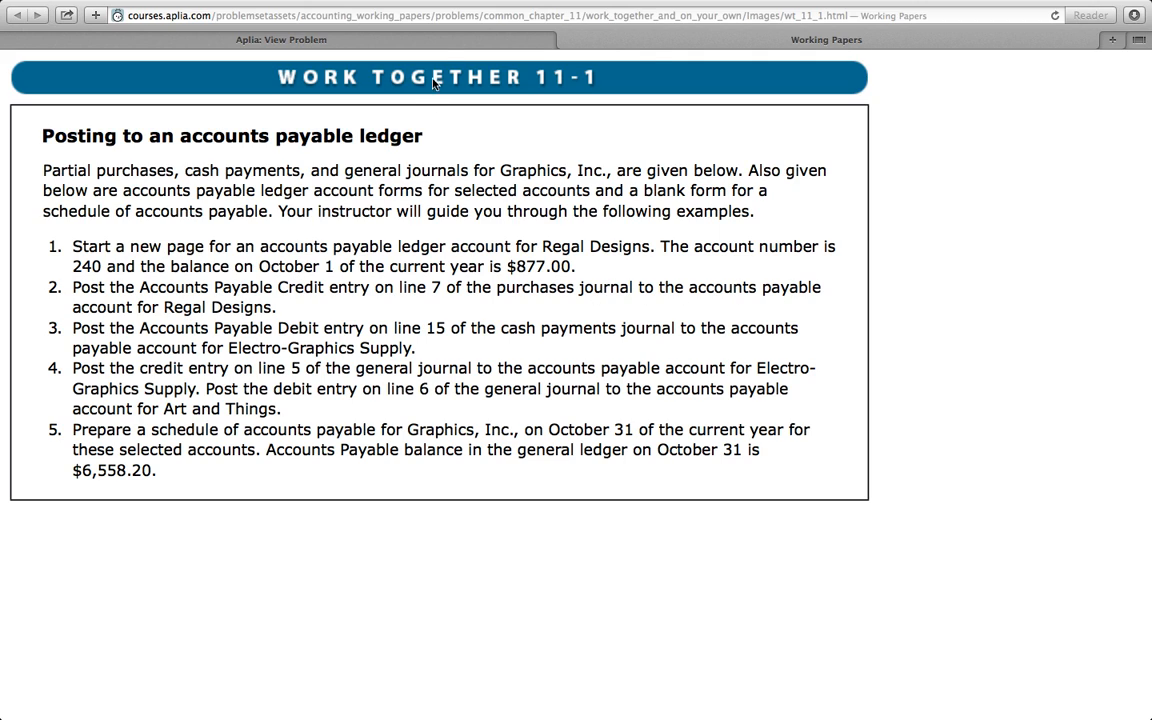
{"action": "left_click", "coordinate": [448, 35]}
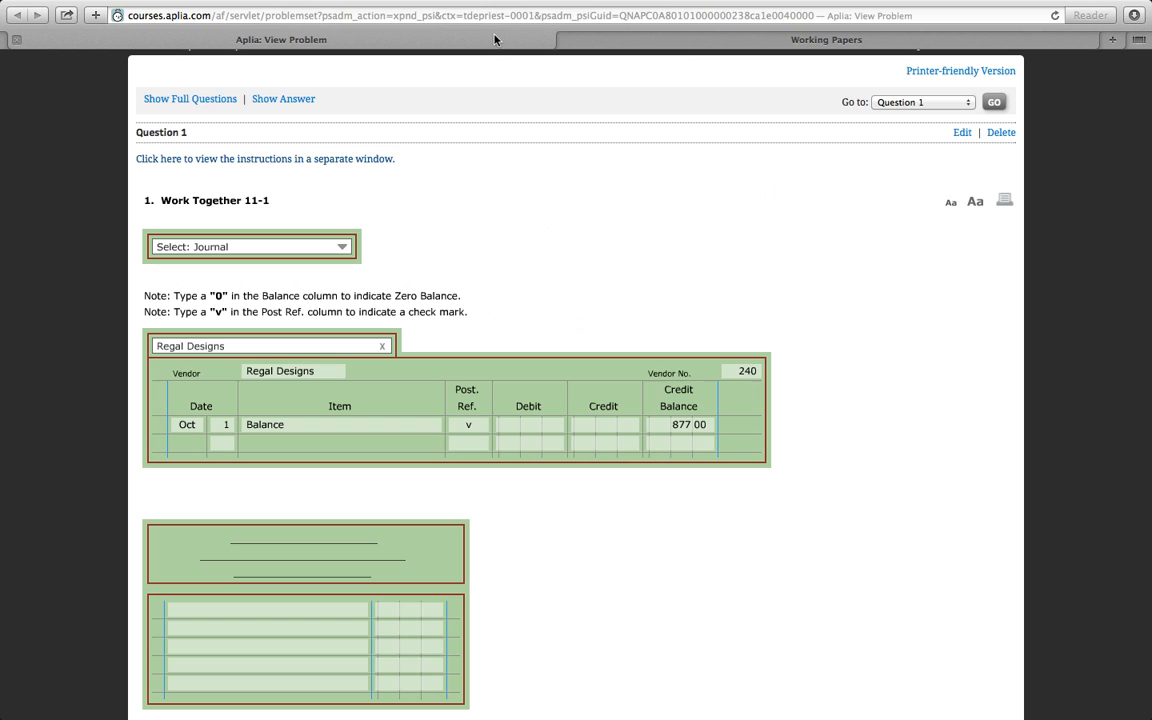
{"action": "left_click", "coordinate": [343, 247]}
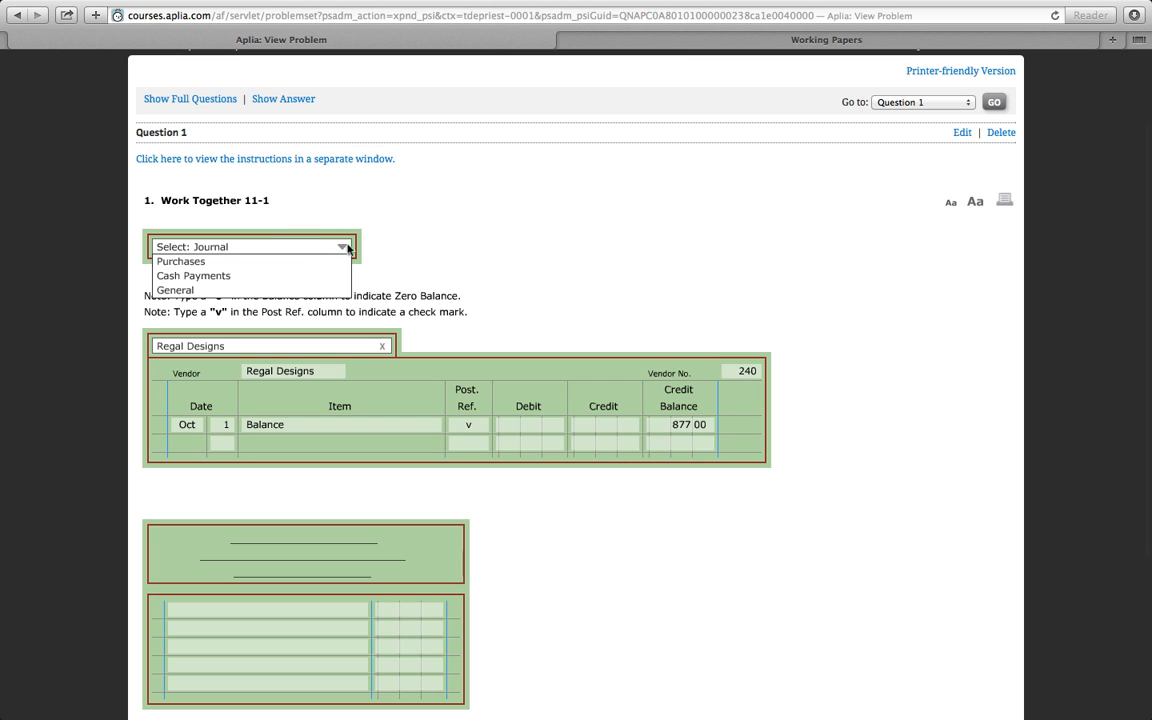
{"action": "left_click", "coordinate": [240, 260]}
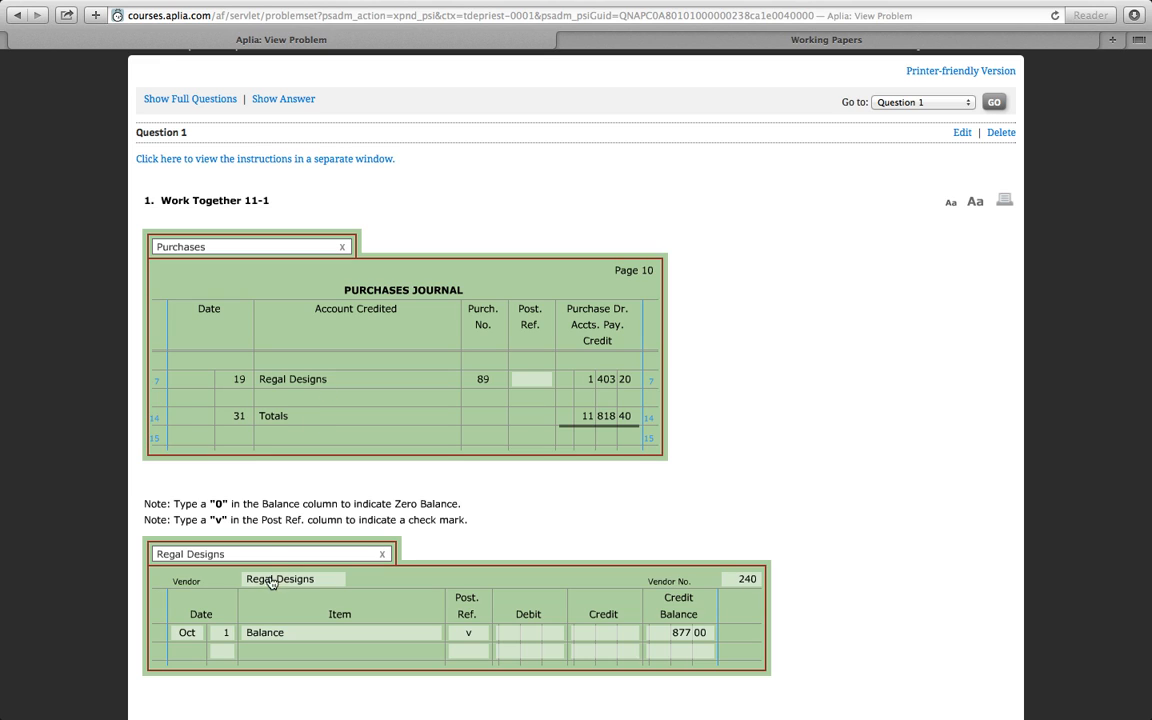
- Post purchases journal line 7 to the second Regal Designs ledger row with day 19, post reference P10 and credit 1403.20
{"action": "left_click", "coordinate": [226, 655]}
{"action": "type", "text": "19"}
{"action": "left_click", "coordinate": [472, 651]}
{"action": "type", "text": "P10"}
{"action": "left_click", "coordinate": [594, 653]}
{"action": "left_click", "coordinate": [594, 651]}
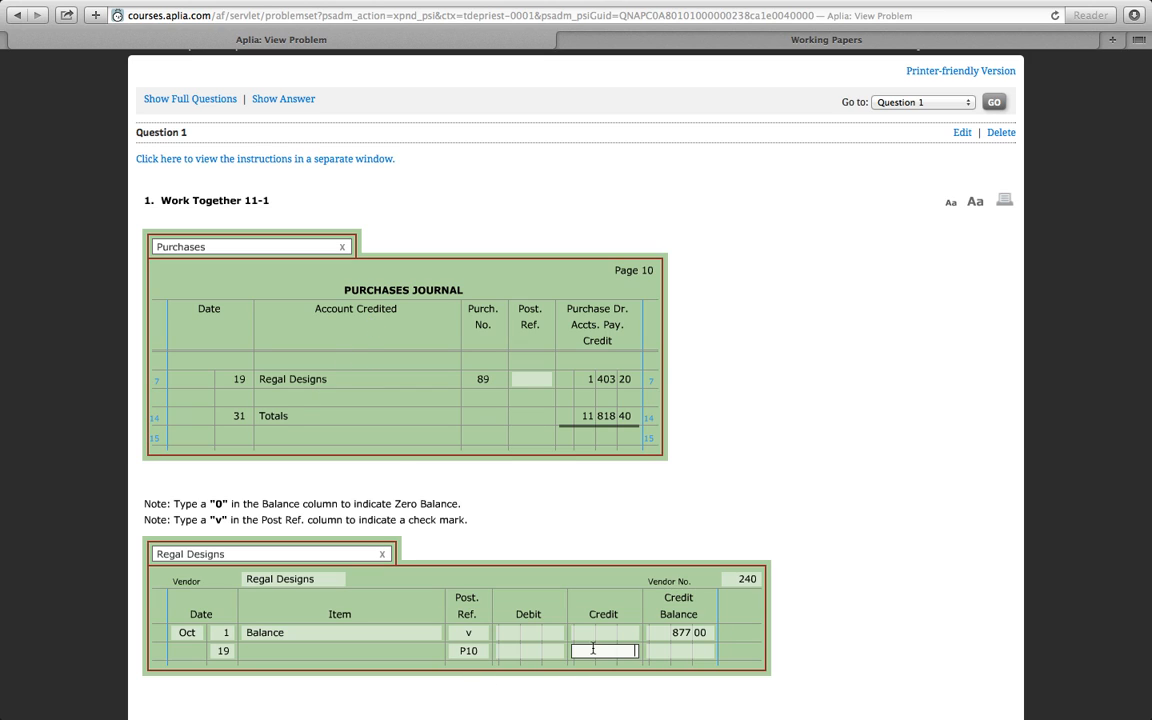
{"action": "type", "text": "1403.20"}
- Enter the day 19 credit balance as 2280.20 and put the vendor number in the purchases journal's line 7 post reference
{"action": "left_click", "coordinate": [691, 654]}
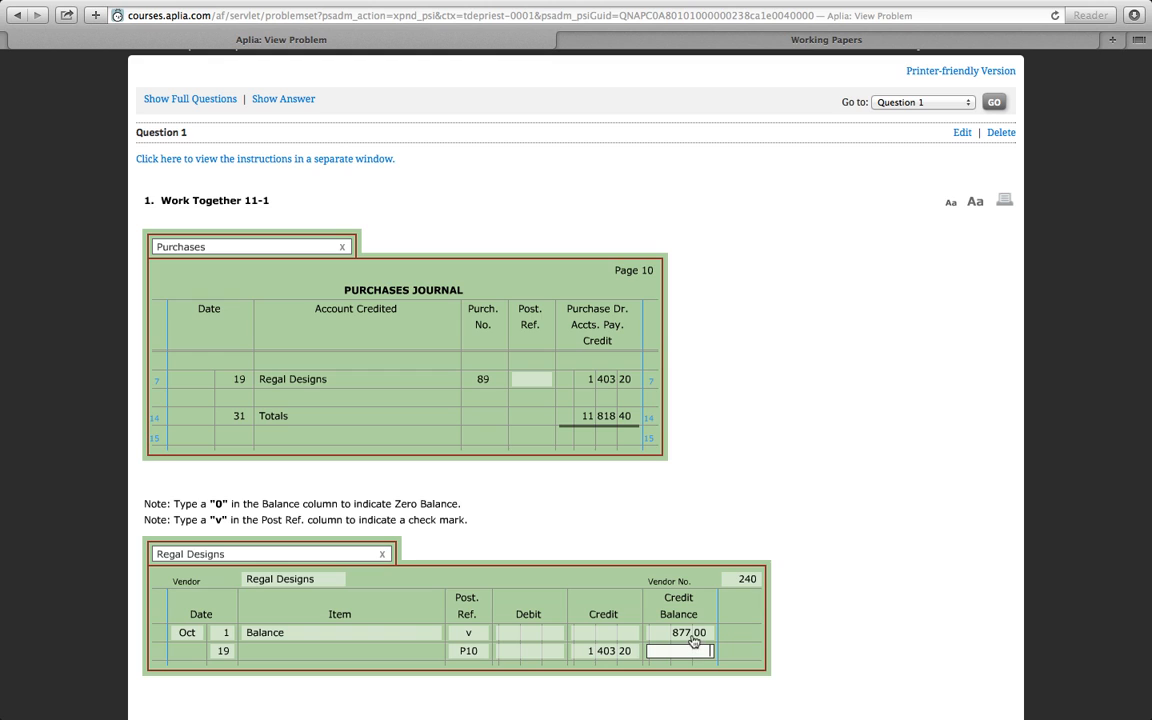
{"action": "scroll", "coordinate": [692, 648], "scroll_direction": "down", "scroll_amount": 2}
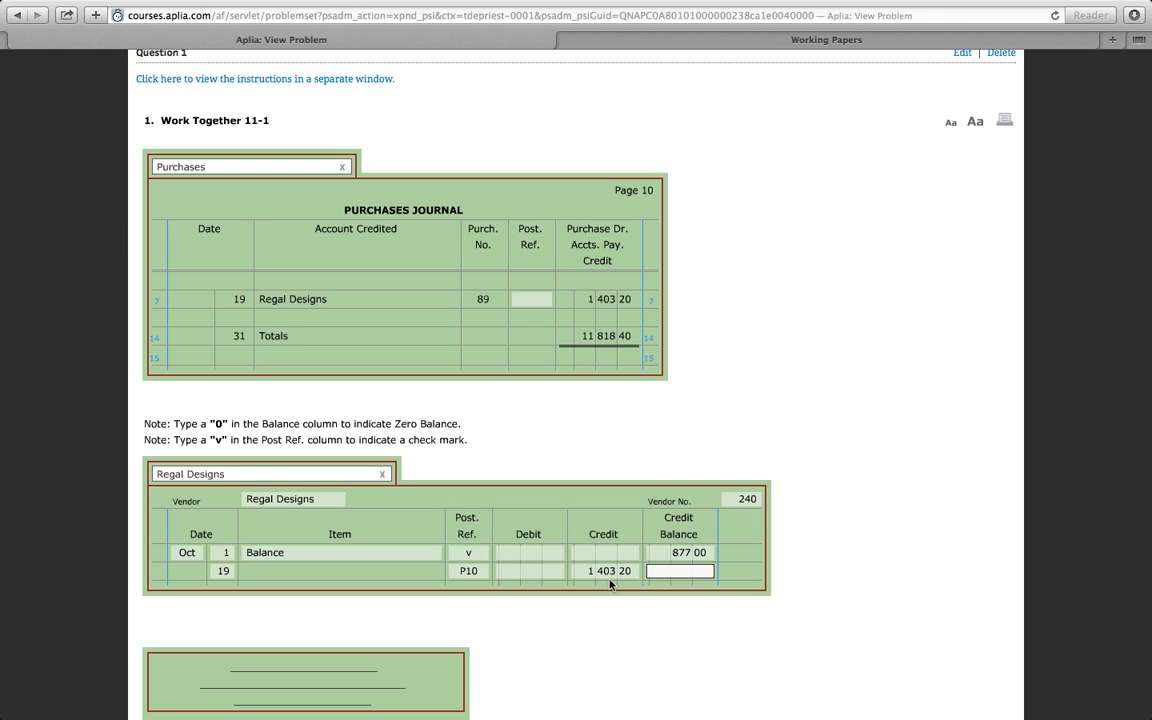
{"action": "type", "text": "2280.20"}
{"action": "left_click", "coordinate": [532, 298]}
{"action": "type", "text": "240"}
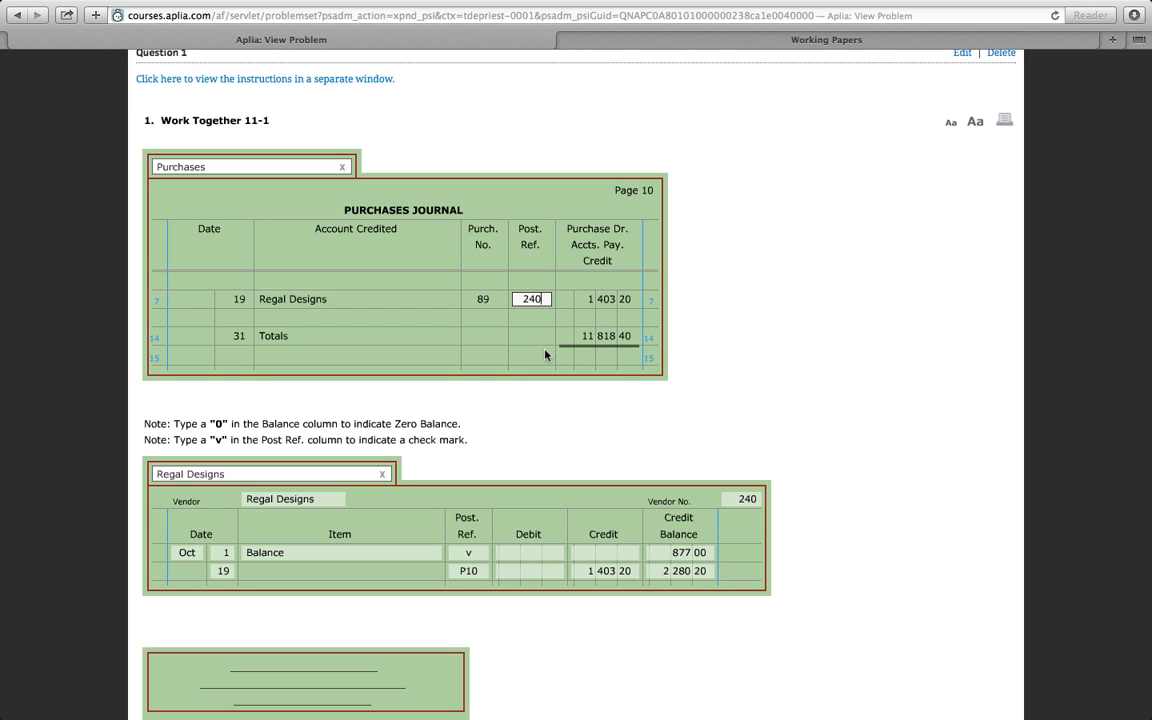
- Reopen the question instructions to check the next task and take the browser window out of full screen
{"action": "scroll", "coordinate": [545, 354], "scroll_direction": "up", "scroll_amount": 4}
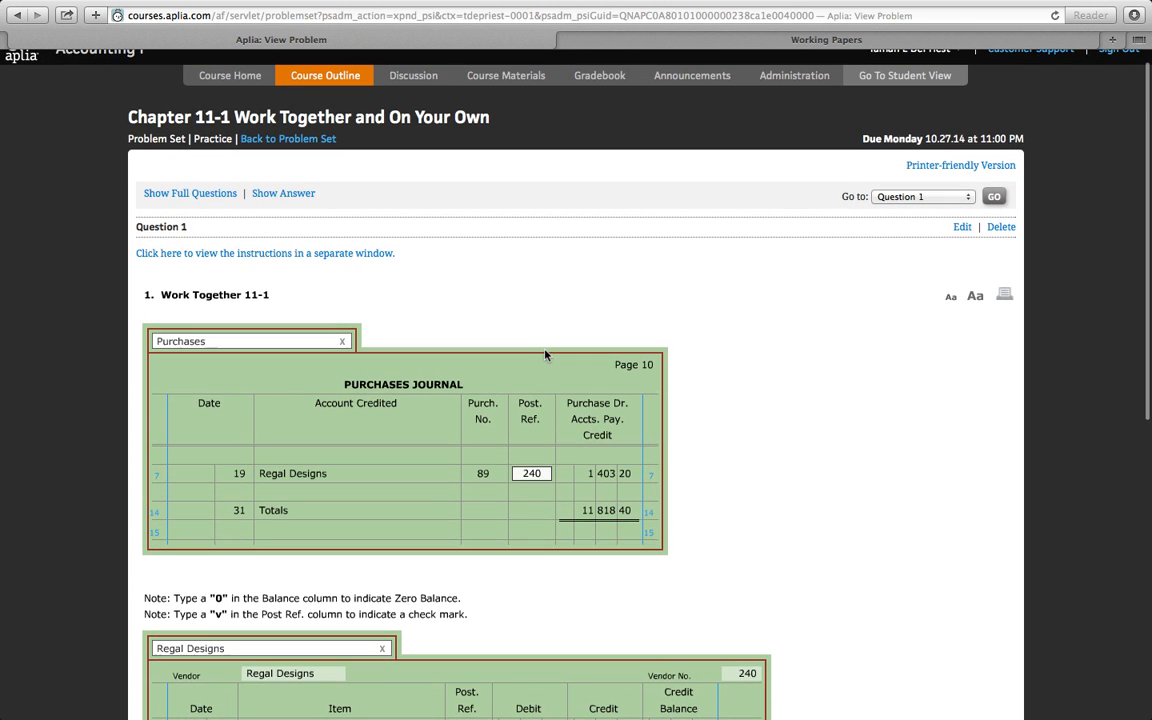
{"action": "left_click", "coordinate": [336, 254]}
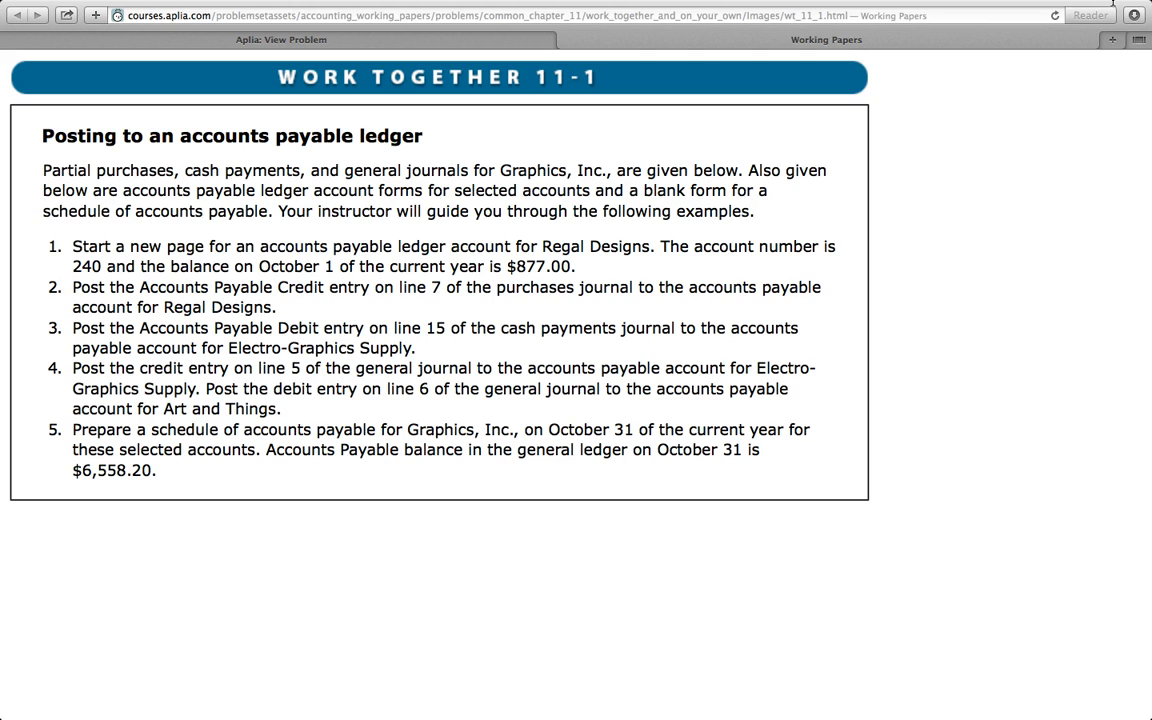
{"action": "mouse_move", "coordinate": [1135, 10]}
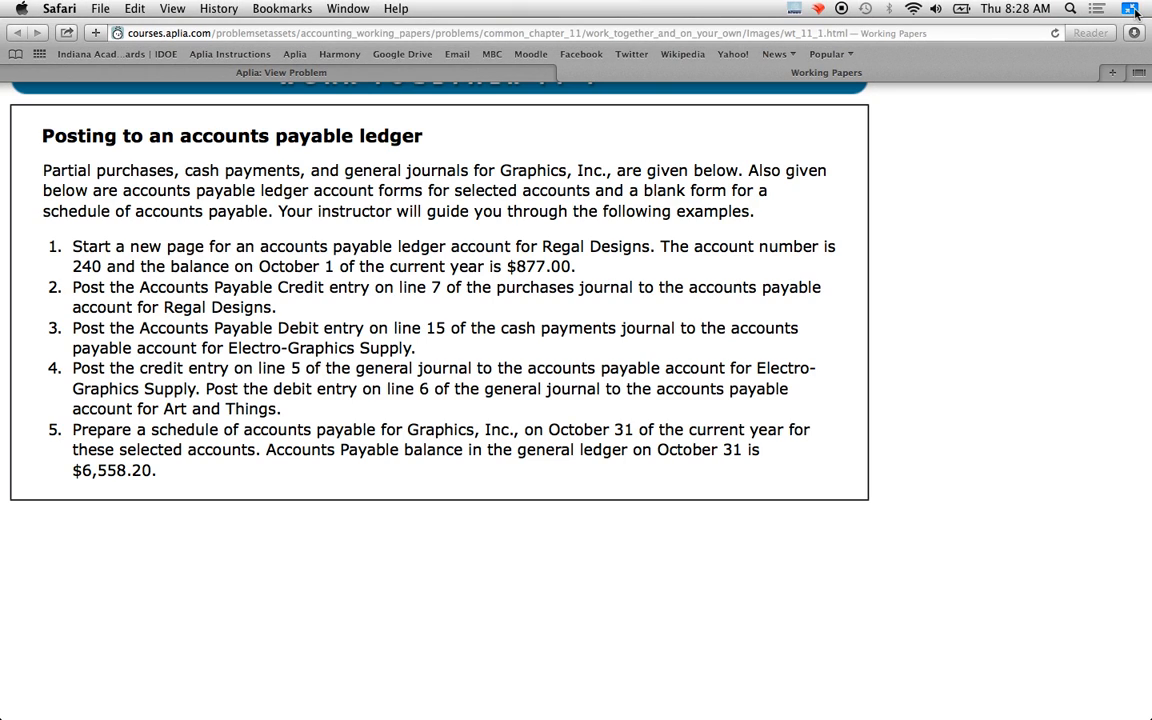
{"action": "left_click", "coordinate": [1133, 9]}
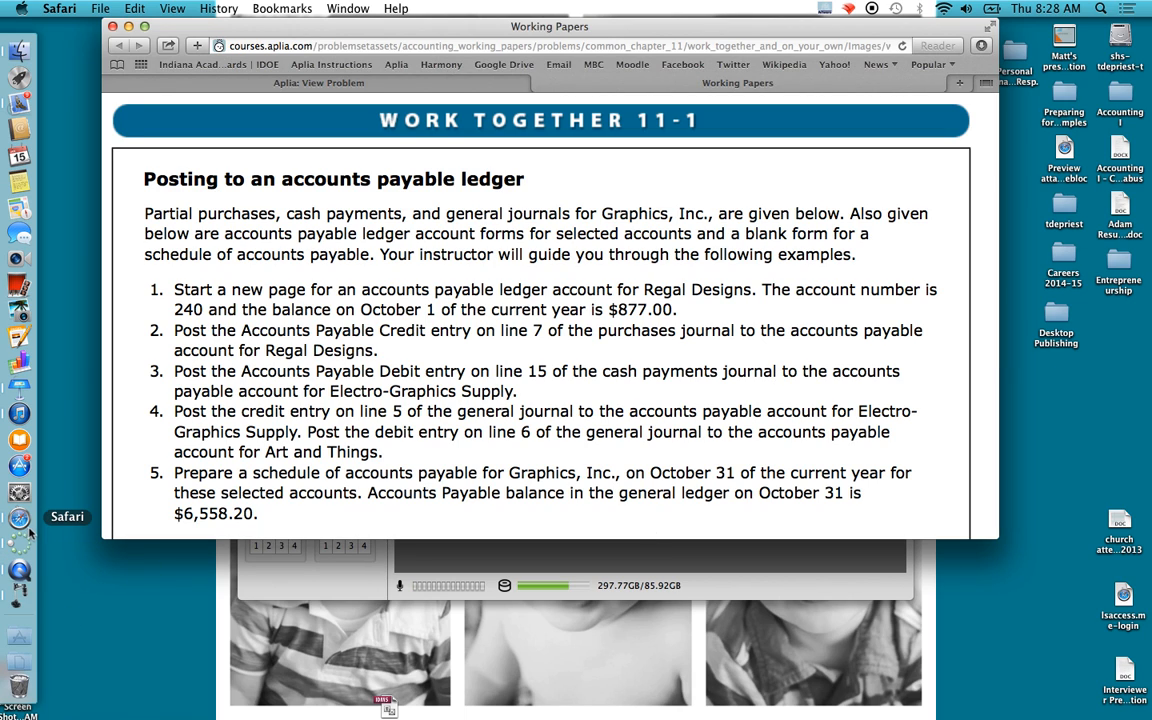
- Switch to SDP-850DX Viewer, enlarge its window and show the document camera image at full-screen size
{"action": "left_click", "coordinate": [444, 574]}
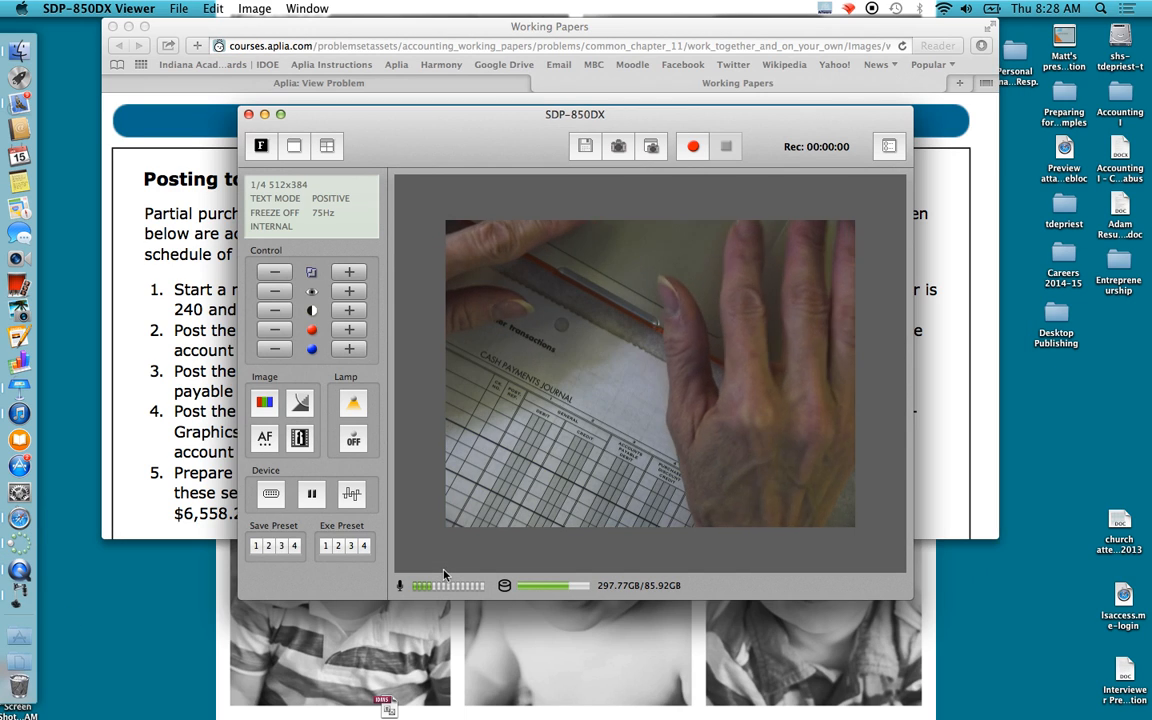
{"action": "left_click", "coordinate": [280, 116]}
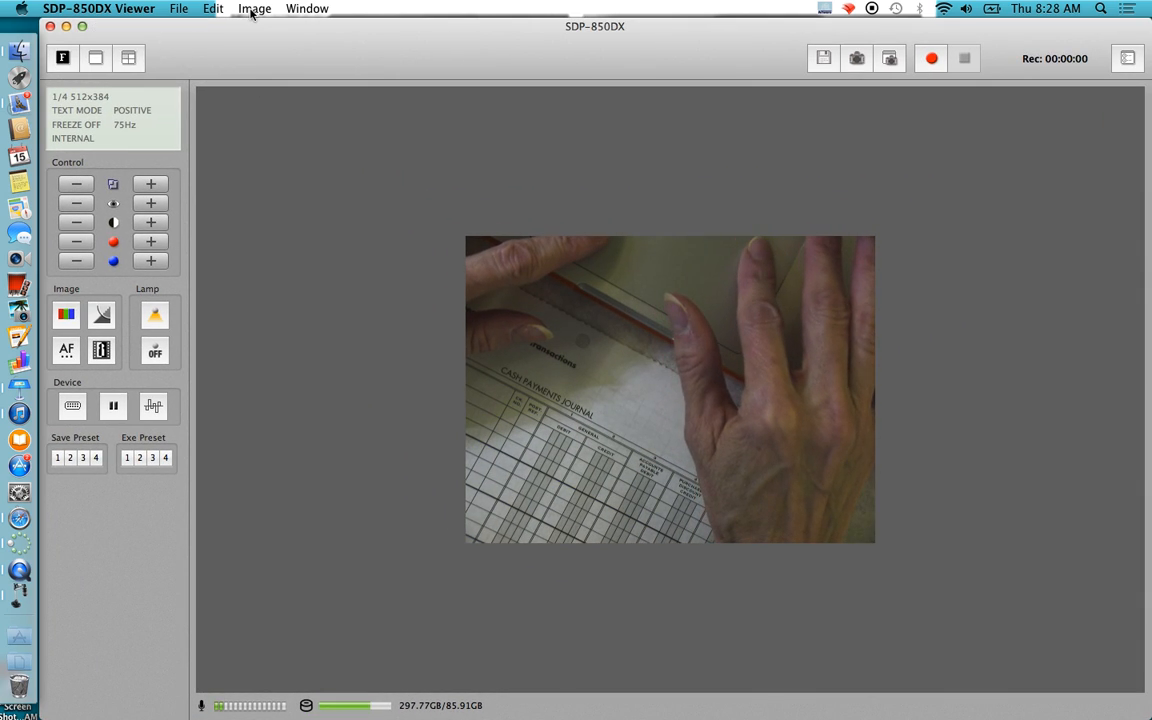
{"action": "left_click", "coordinate": [251, 12]}
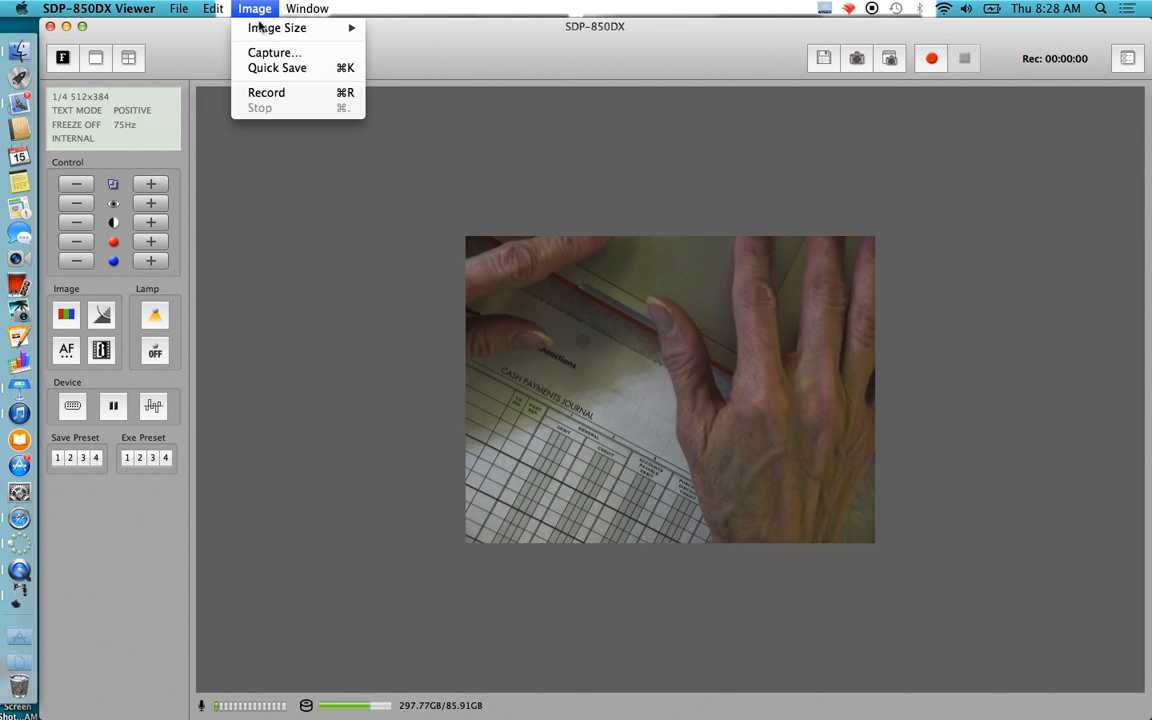
{"action": "mouse_move", "coordinate": [300, 28]}
{"action": "left_click", "coordinate": [404, 80]}
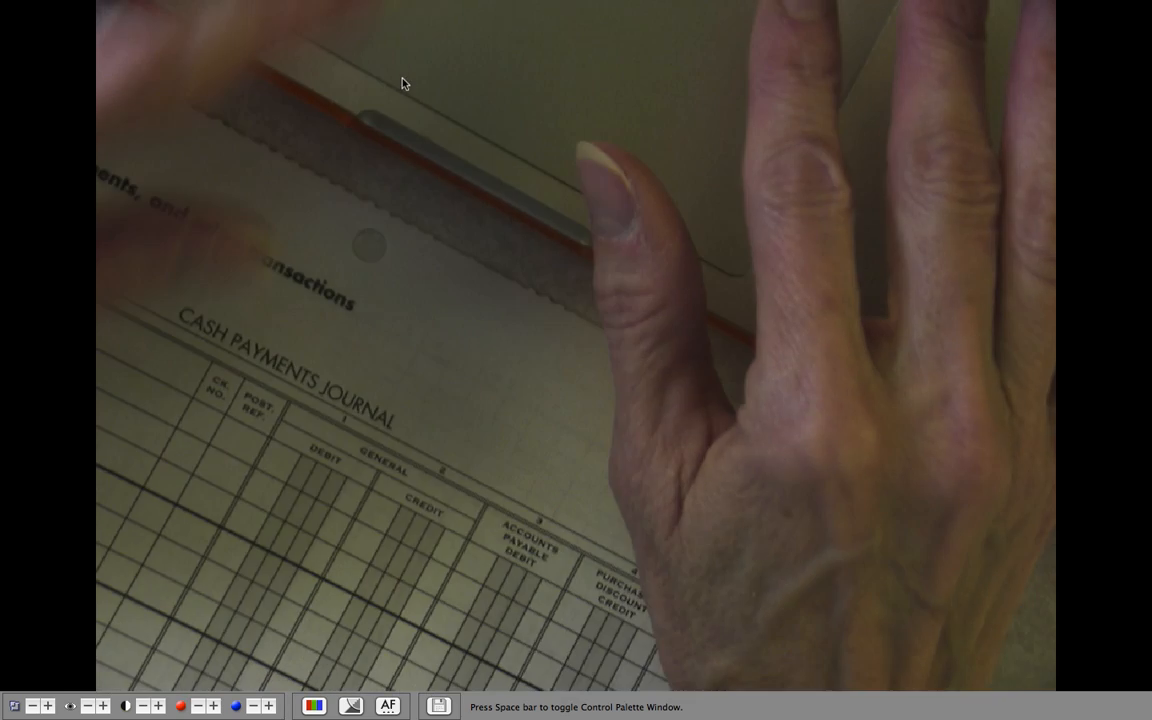
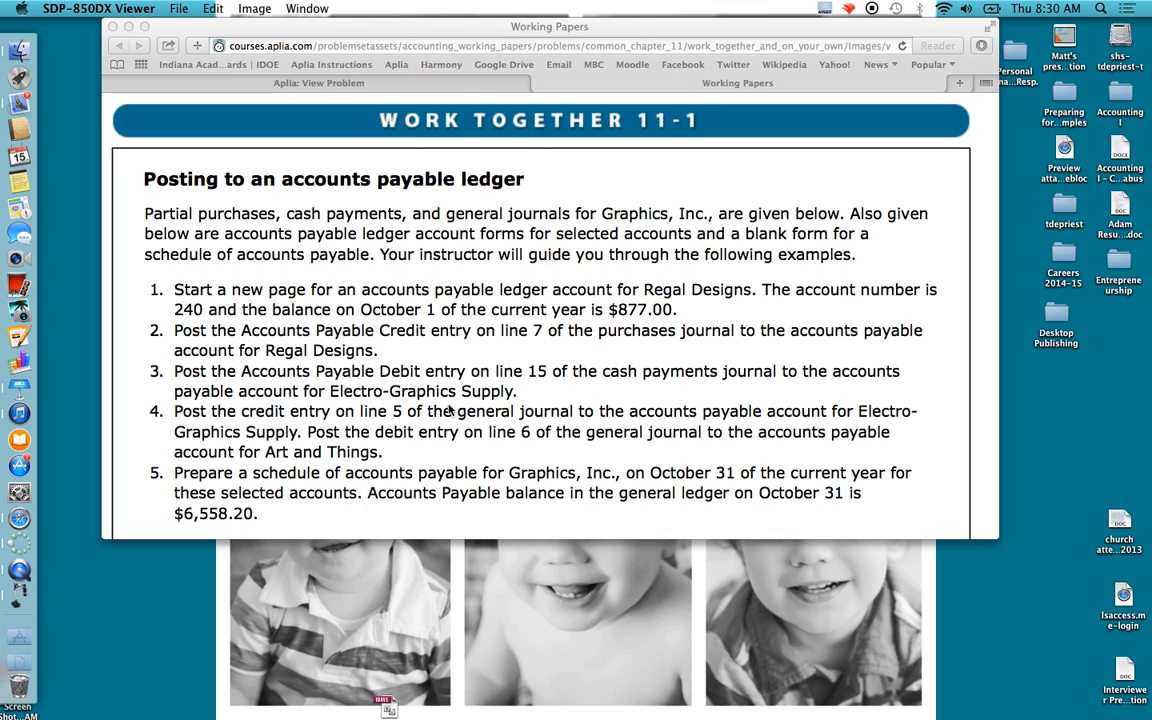
- Switch back to Safari, make the browser window full screen and bring up the Aplia problem page
{"action": "left_click", "coordinate": [888, 28]}
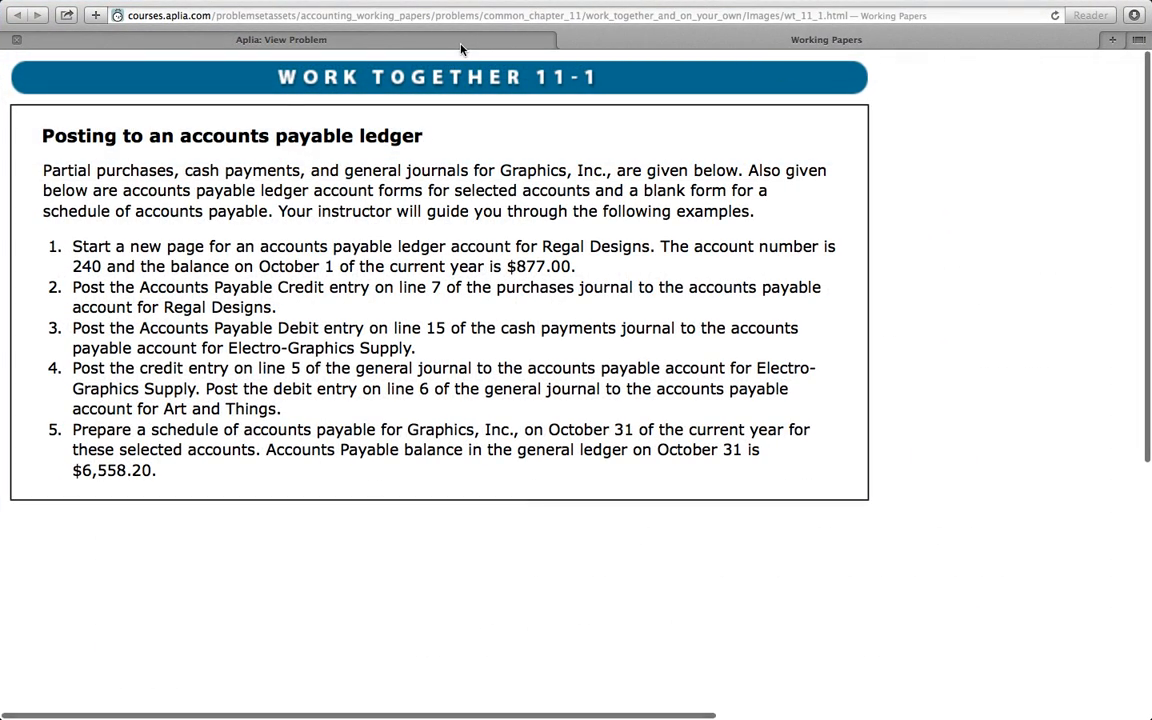
{"action": "left_click", "coordinate": [462, 42]}
{"action": "scroll", "coordinate": [360, 328], "scroll_direction": "down", "scroll_amount": 3}
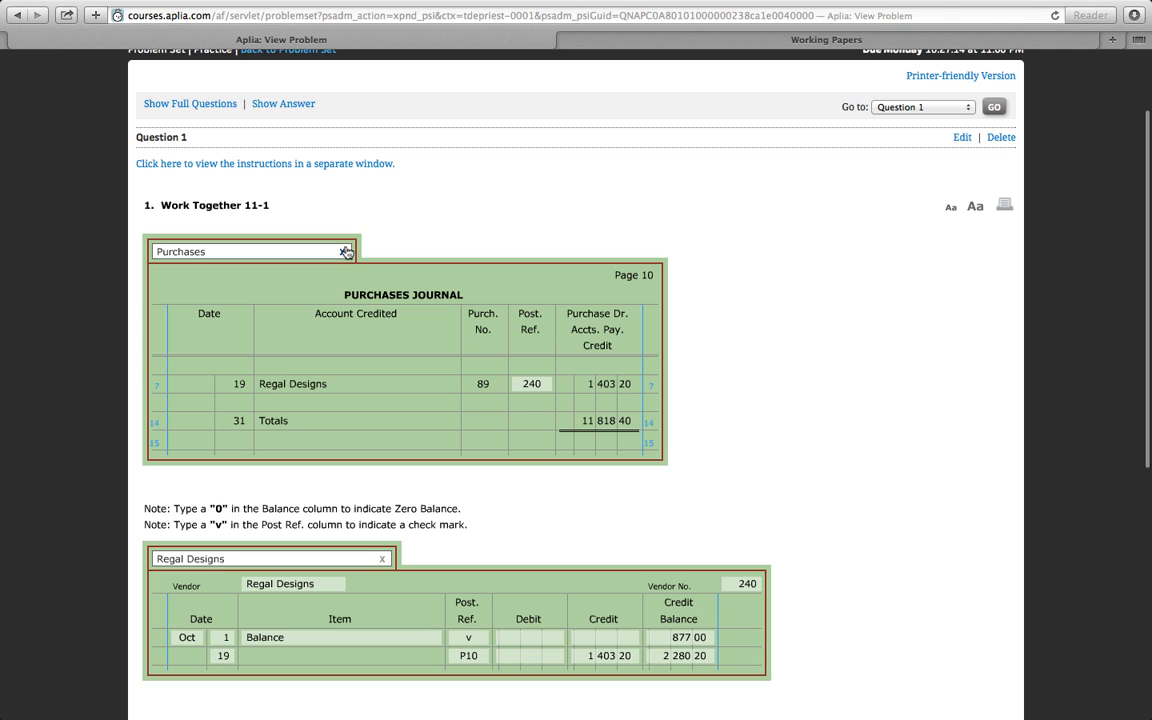
- Replace the Purchases journal with the Cash Payments journal and the Regal Designs ledger with the Electro-Graphics Supply ledger
{"action": "left_click", "coordinate": [345, 252]}
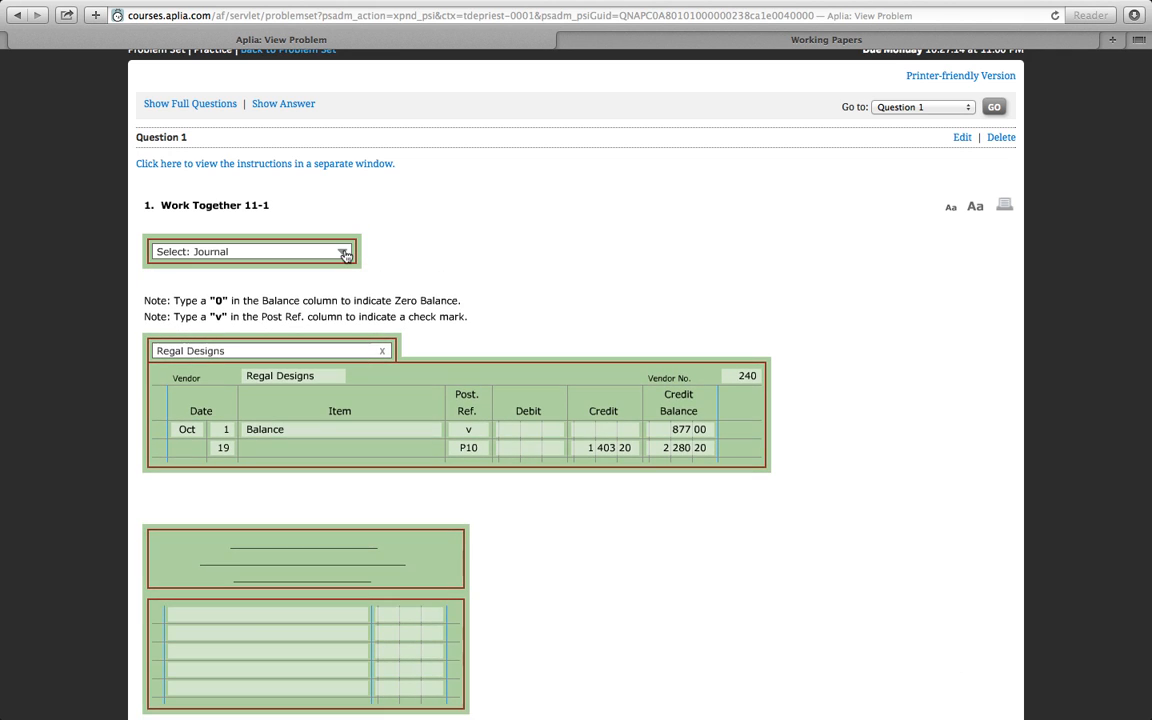
{"action": "left_click", "coordinate": [345, 254]}
{"action": "left_click", "coordinate": [270, 283]}
{"action": "scroll", "coordinate": [285, 289], "scroll_direction": "down", "scroll_amount": 3}
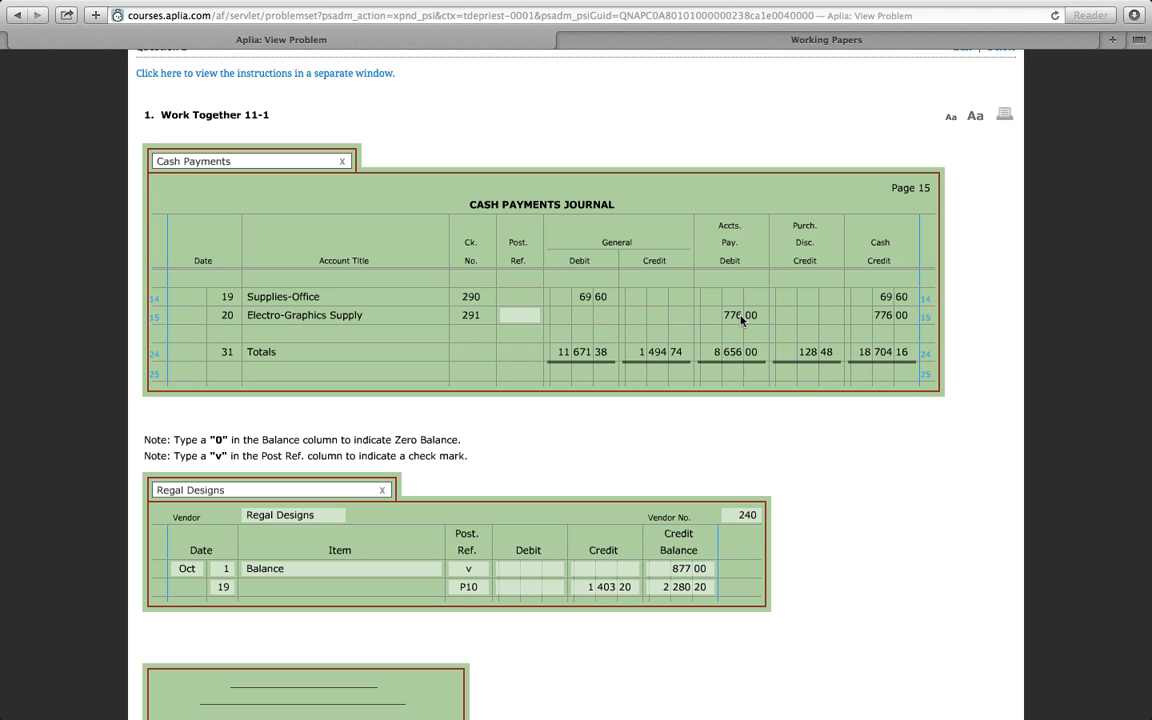
{"action": "scroll", "coordinate": [358, 347], "scroll_direction": "down", "scroll_amount": 1}
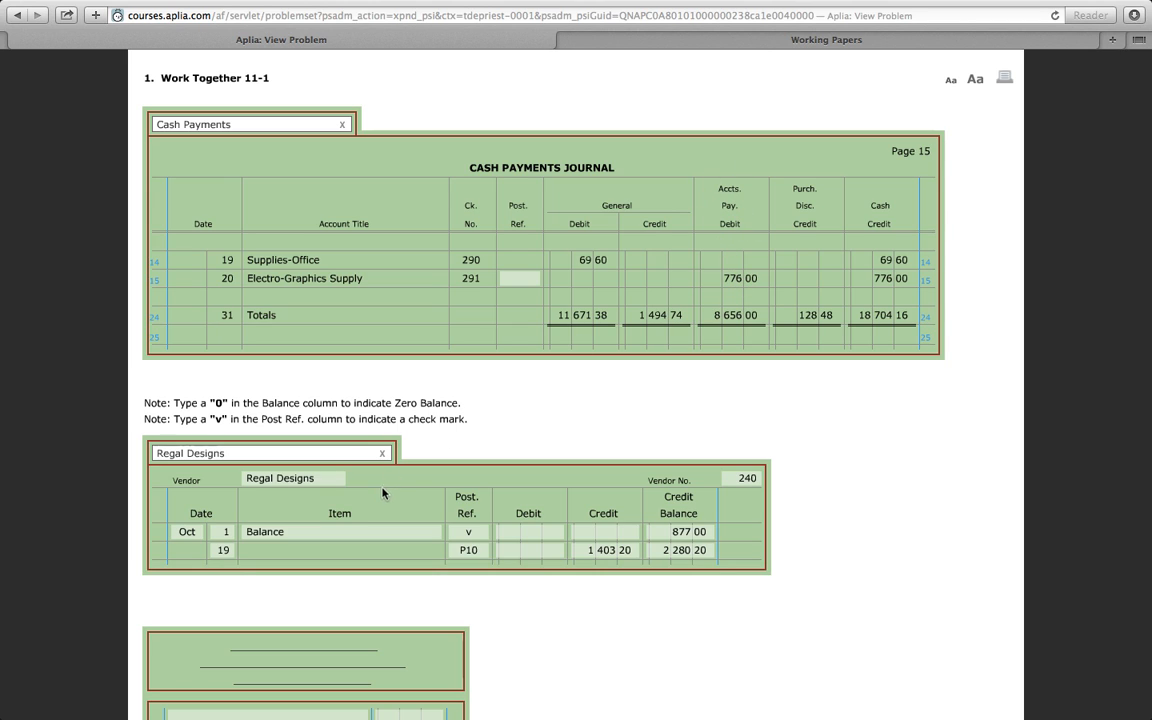
{"action": "left_click", "coordinate": [382, 453]}
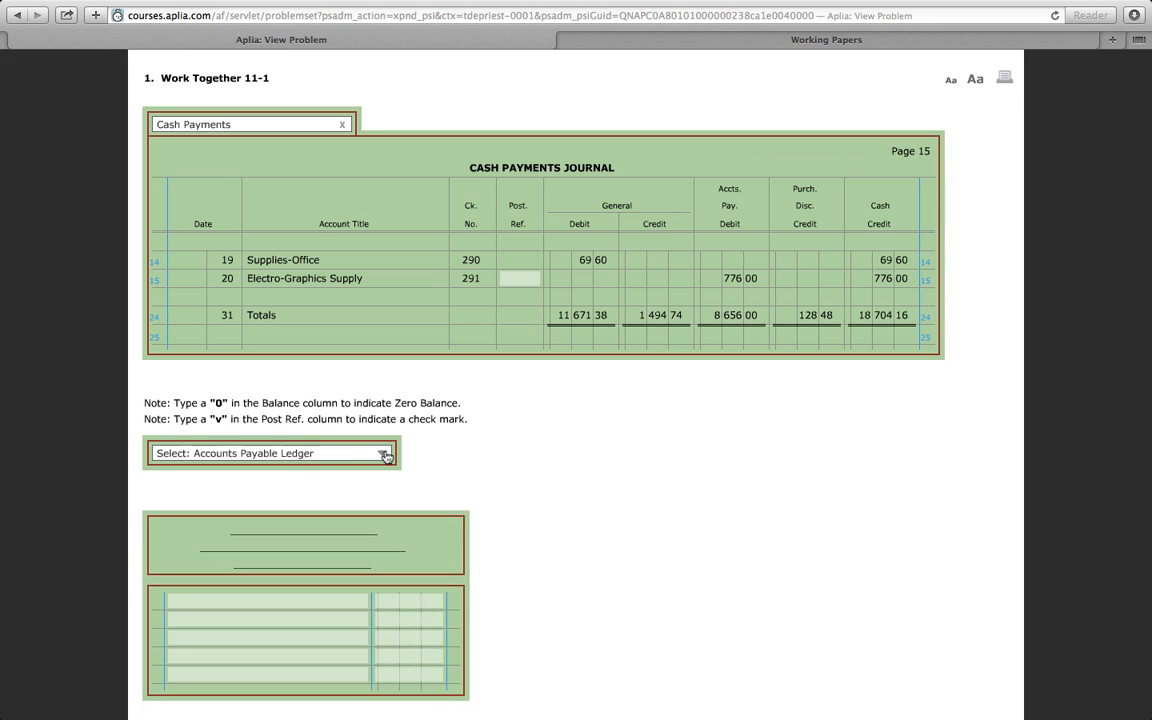
{"action": "left_click", "coordinate": [384, 455]}
{"action": "left_click", "coordinate": [285, 497]}
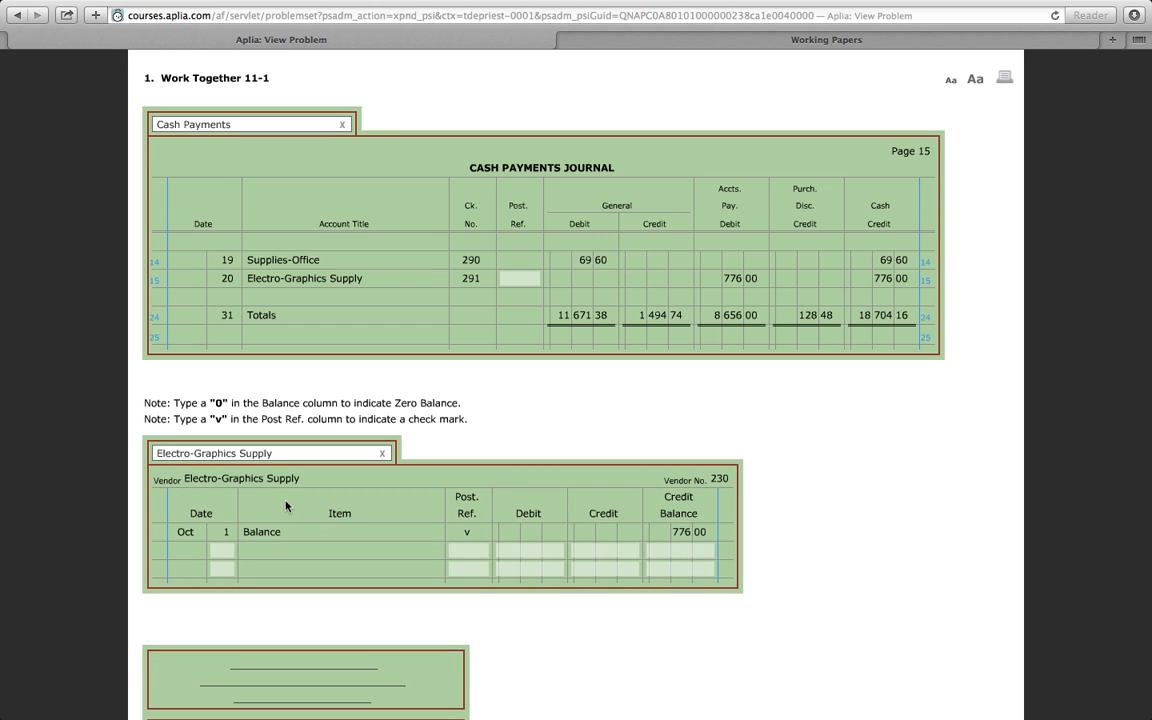
- Post cash payments journal line 15 to the Electro-Graphics Supply ledger with day 20, post reference CP15 and debit 776
{"action": "left_click", "coordinate": [224, 549]}
{"action": "type", "text": "20"}
{"action": "left_click", "coordinate": [477, 550]}
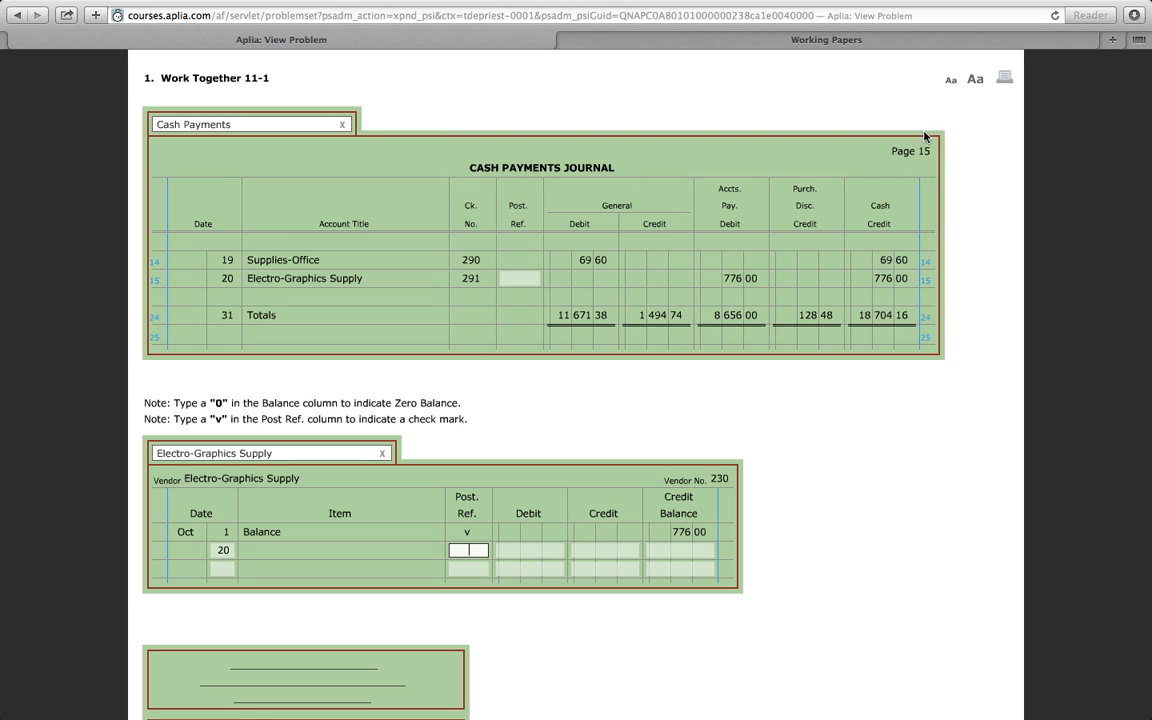
{"action": "type", "text": "CP"}
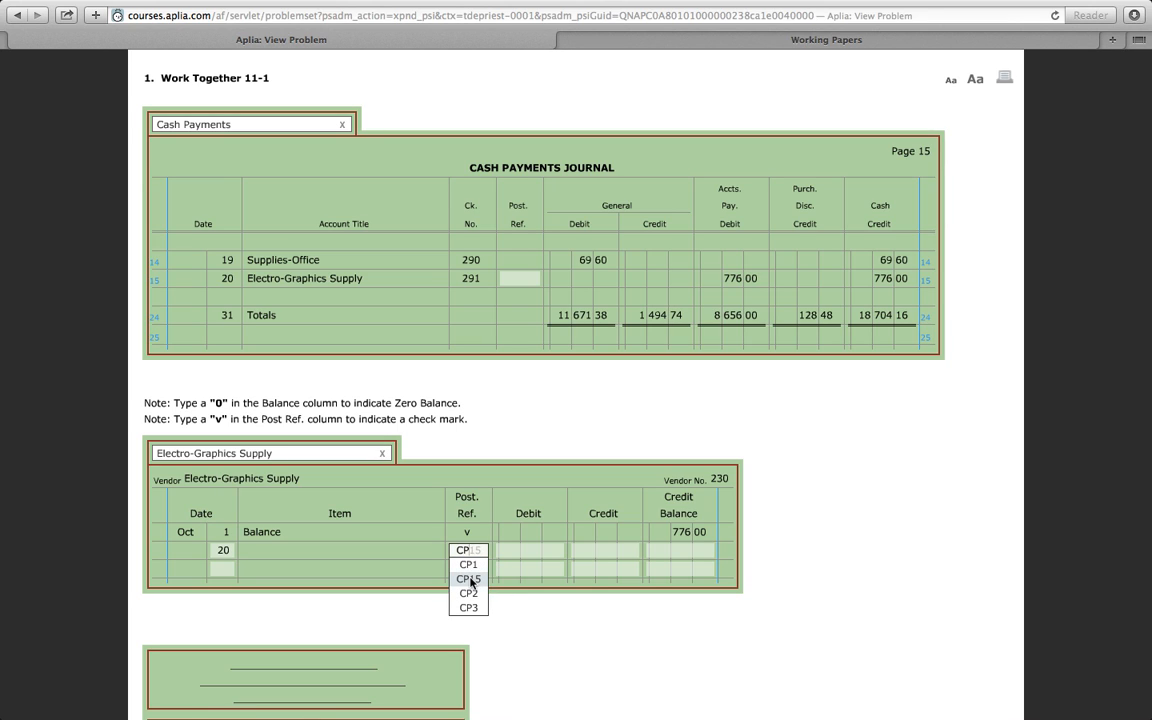
{"action": "left_click", "coordinate": [470, 579]}
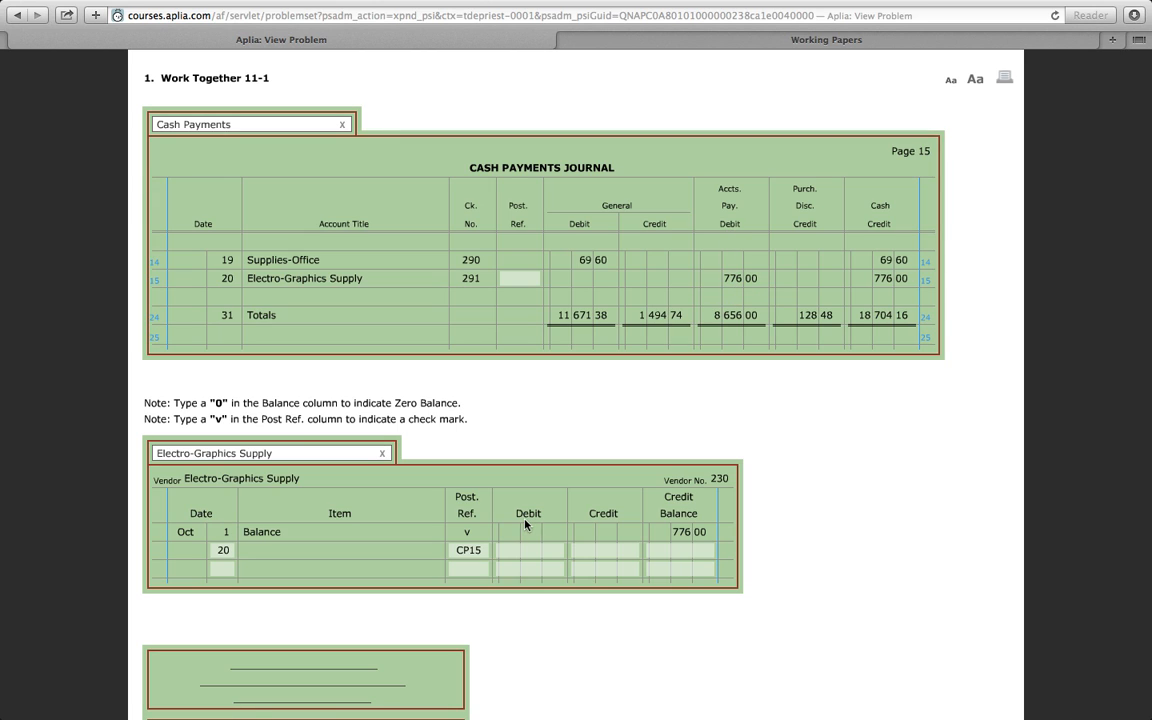
{"action": "left_click", "coordinate": [537, 550]}
{"action": "type", "text": "776"}
- Enter the day 20 credit balance as 0 and put the vendor number in the cash payments journal's line 15 post reference
{"action": "left_click", "coordinate": [675, 553]}
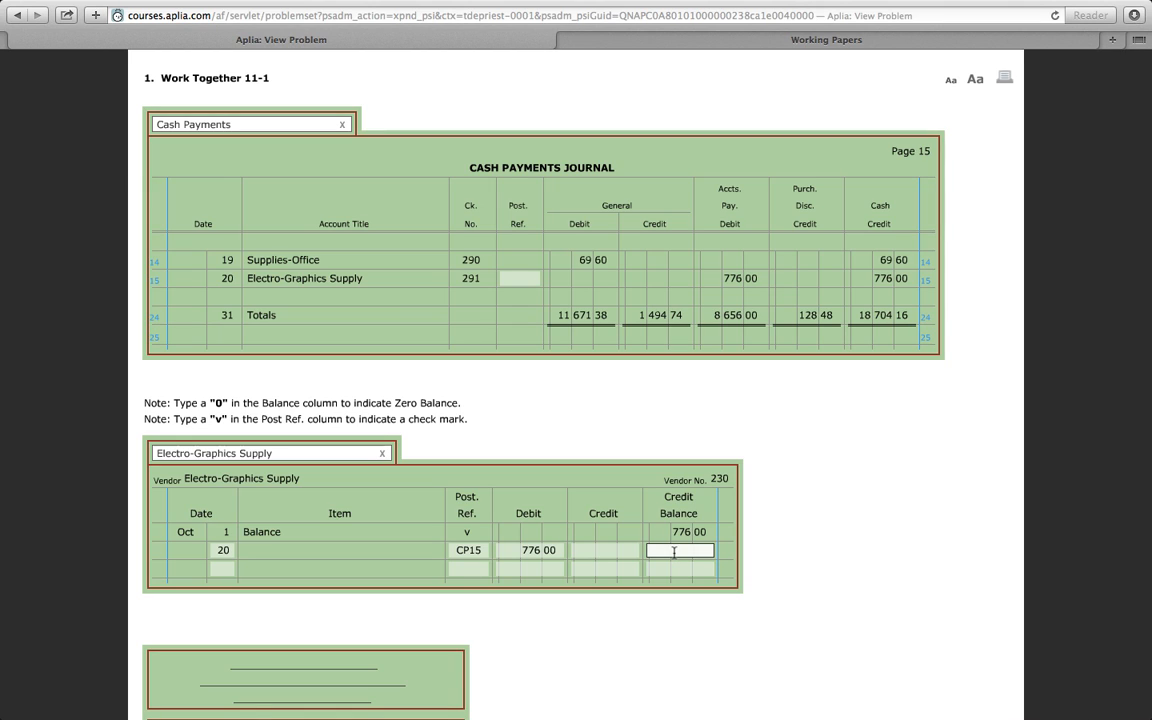
{"action": "type", "text": "0"}
{"action": "key", "text": "Tab"}
{"action": "type", "text": "0"}
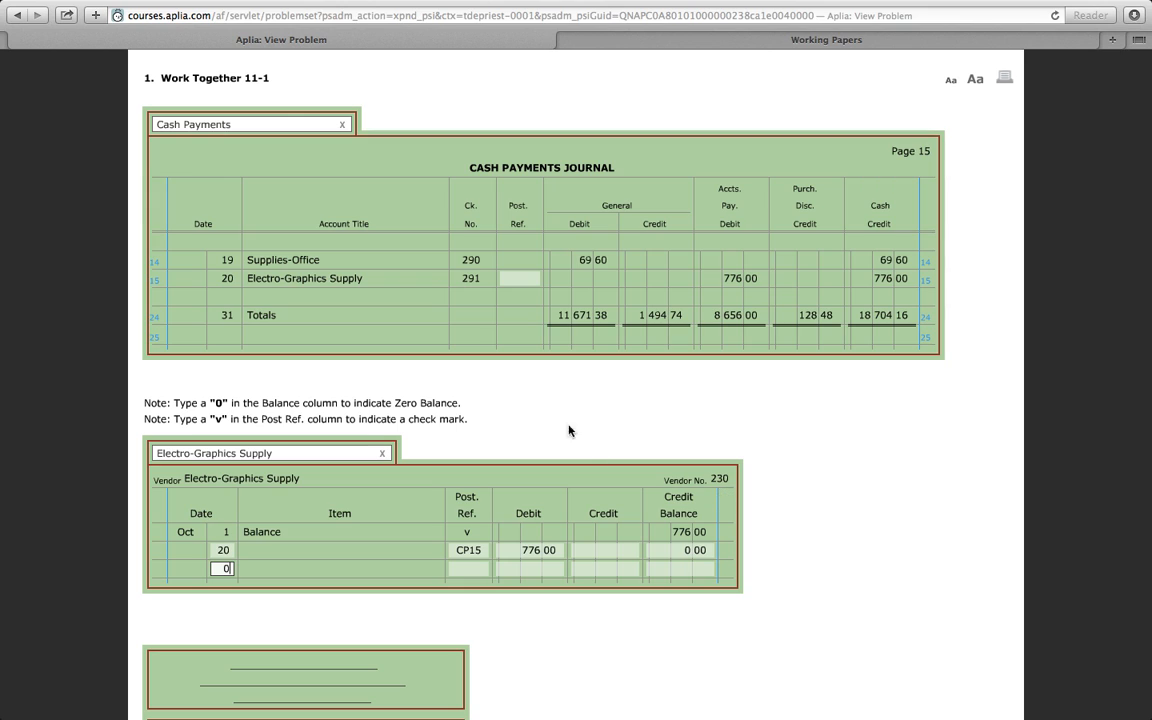
{"action": "key", "text": "BackSpace"}
{"action": "left_click", "coordinate": [524, 277]}
{"action": "type", "text": "230"}
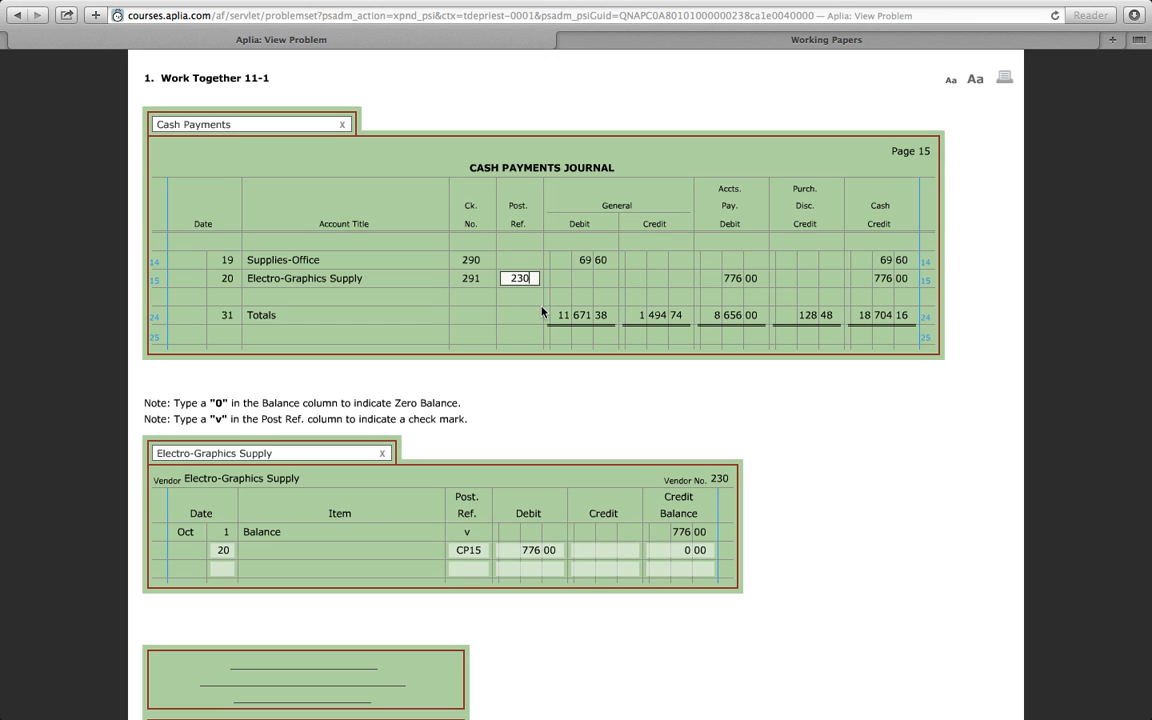
{"action": "left_click", "coordinate": [540, 408]}
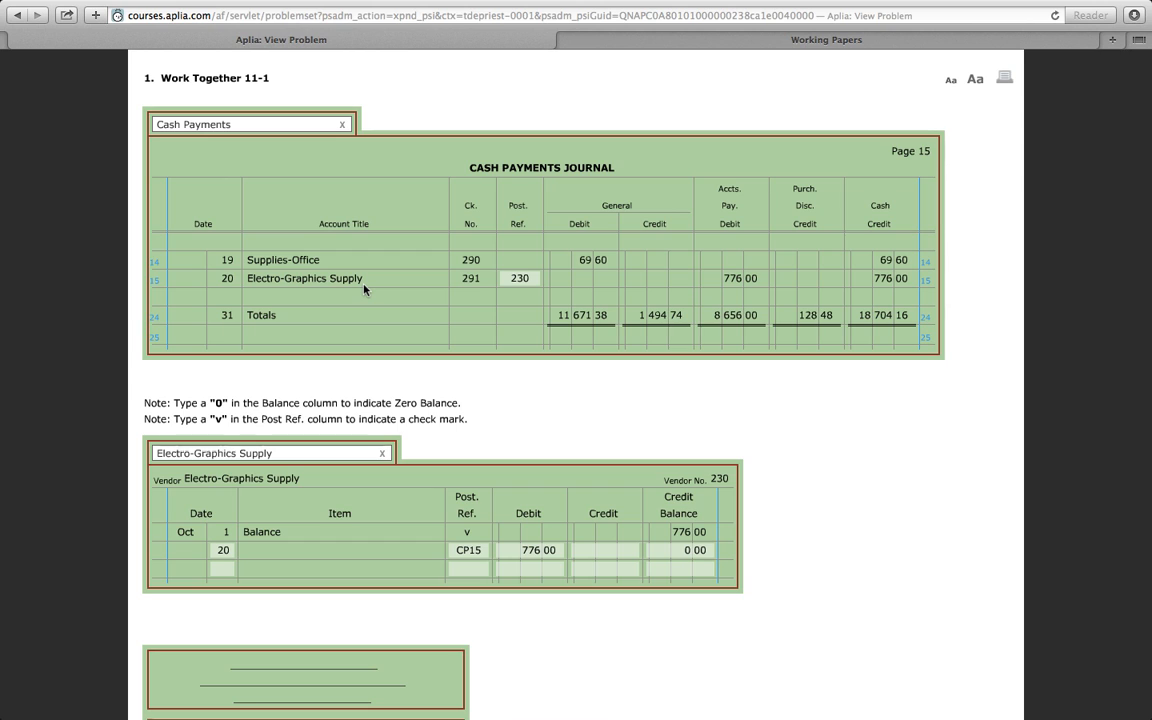
- Check the instructions for task 4, return to the problem and display the General journal in place of Cash Payments
{"action": "scroll", "coordinate": [364, 289], "scroll_direction": "up", "scroll_amount": 2}
{"action": "scroll", "coordinate": [364, 289], "scroll_direction": "up", "scroll_amount": 5}
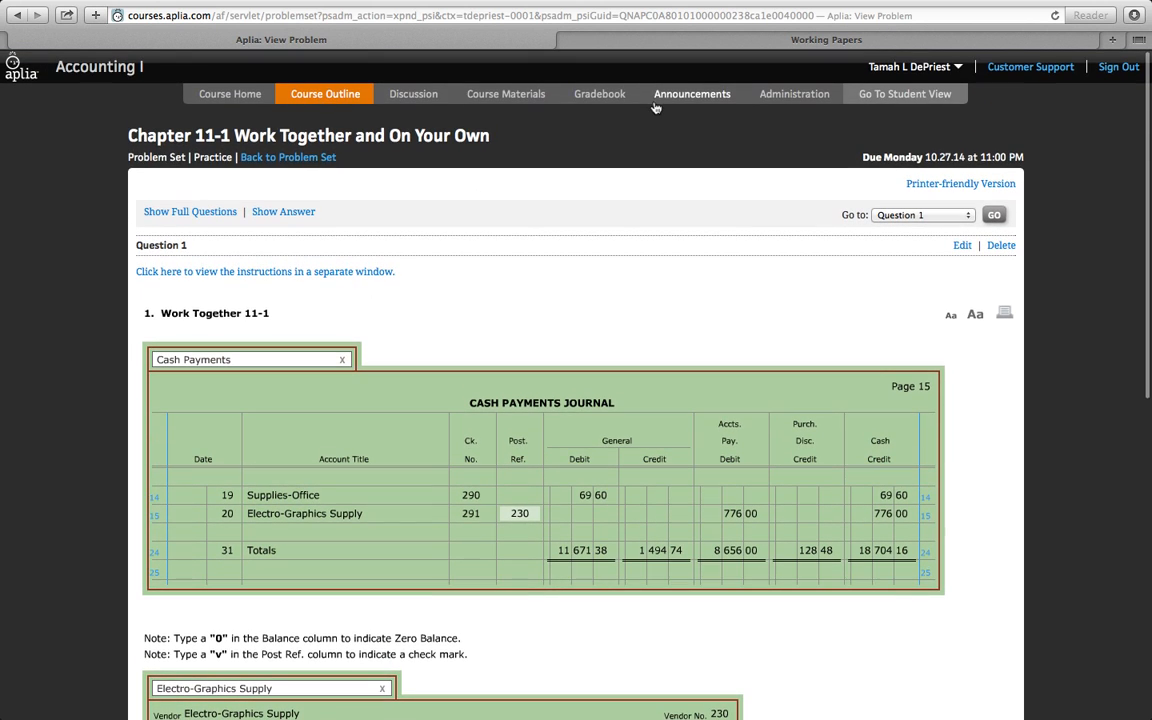
{"action": "left_click", "coordinate": [656, 42]}
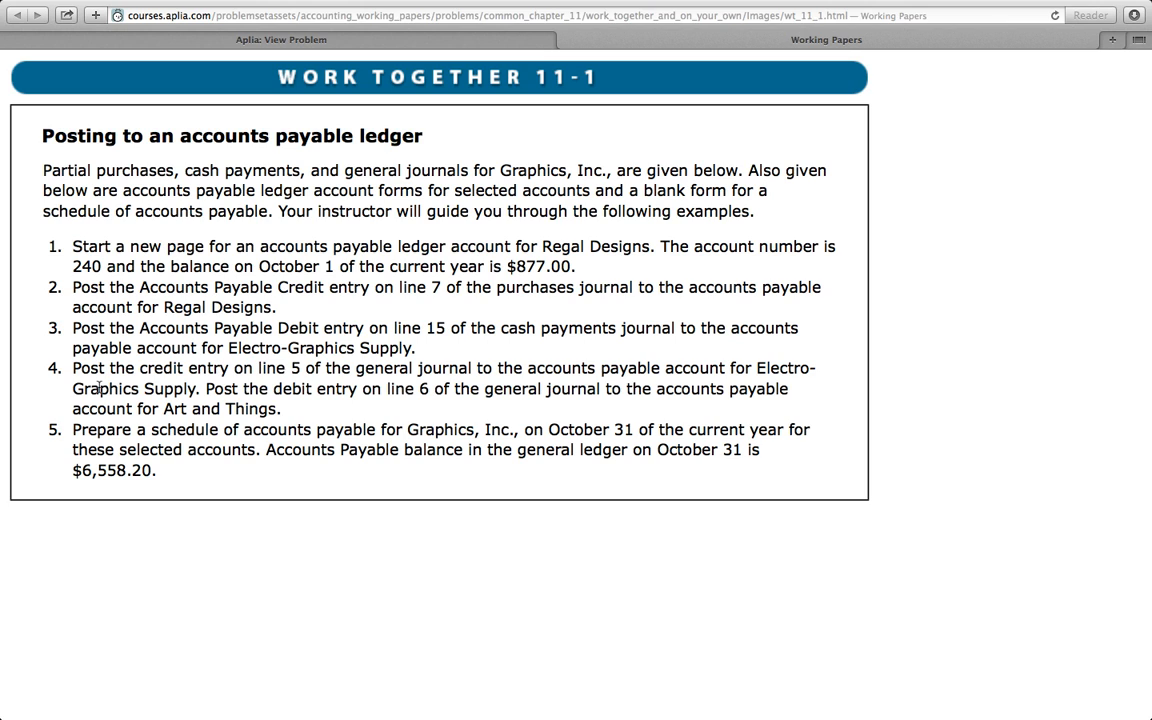
{"action": "scroll", "coordinate": [140, 390], "scroll_direction": "down", "scroll_amount": 1}
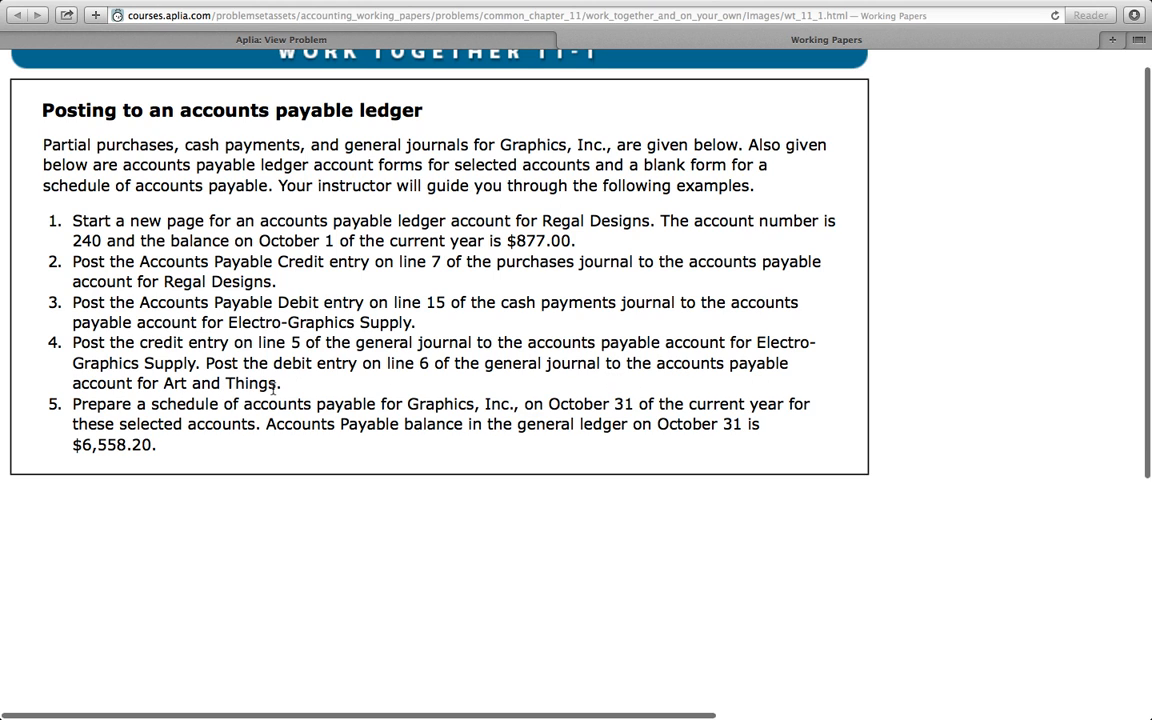
{"action": "scroll", "coordinate": [449, 127], "scroll_direction": "up", "scroll_amount": 1}
{"action": "left_click", "coordinate": [402, 39]}
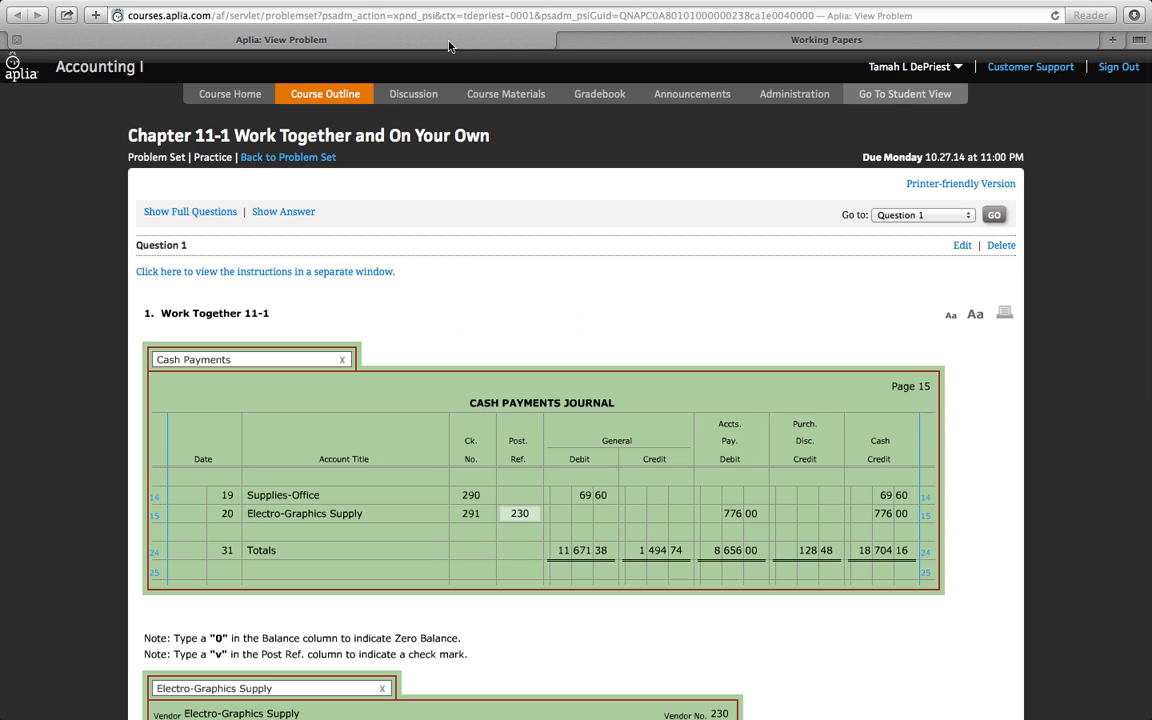
{"action": "scroll", "coordinate": [238, 374], "scroll_direction": "down", "scroll_amount": 1}
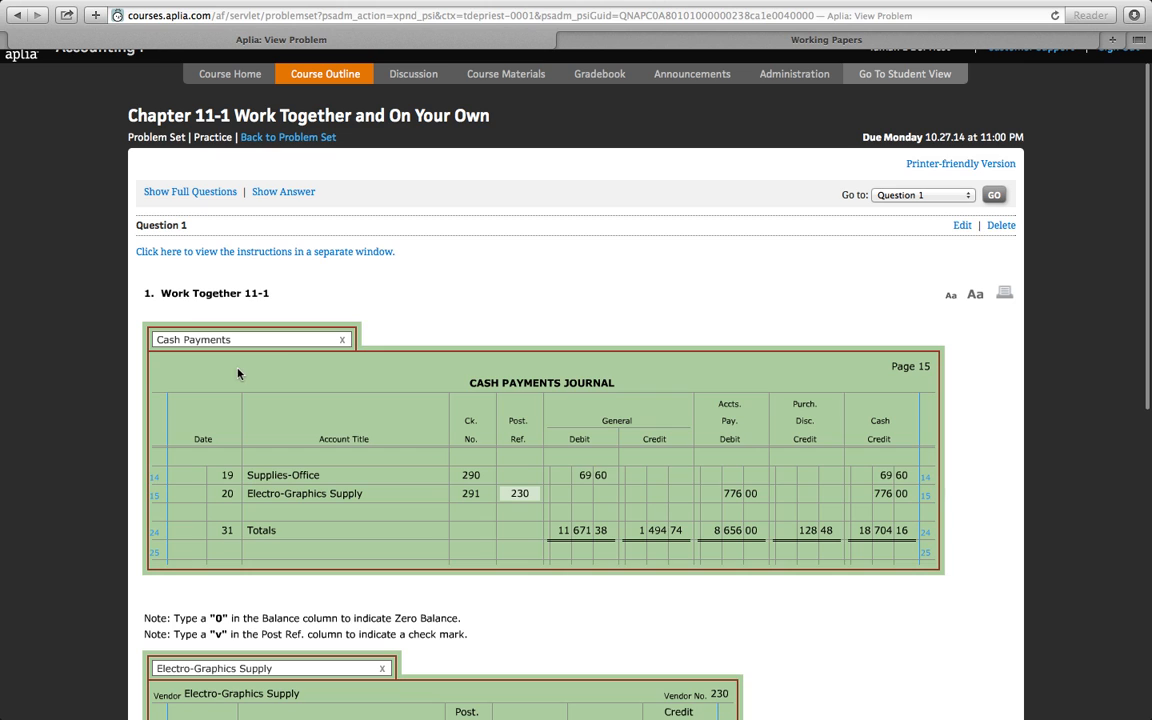
{"action": "left_click", "coordinate": [342, 340]}
{"action": "left_click", "coordinate": [342, 340]}
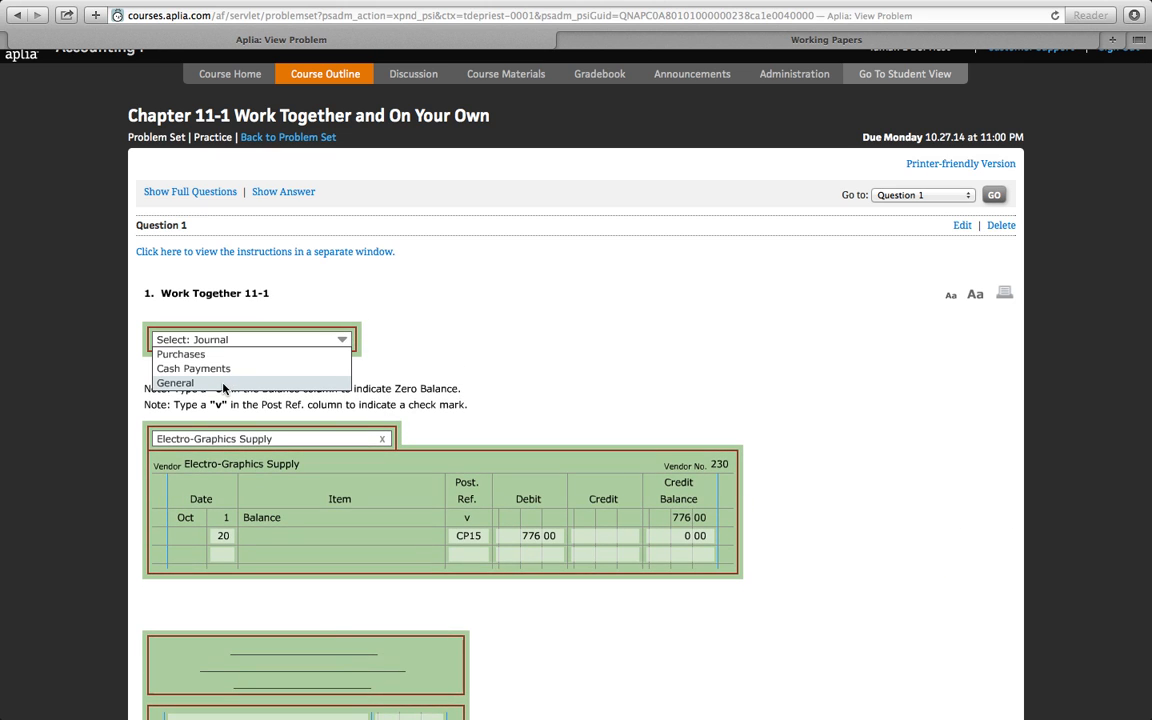
{"action": "left_click", "coordinate": [175, 383]}
{"action": "scroll", "coordinate": [458, 378], "scroll_direction": "down", "scroll_amount": 4}
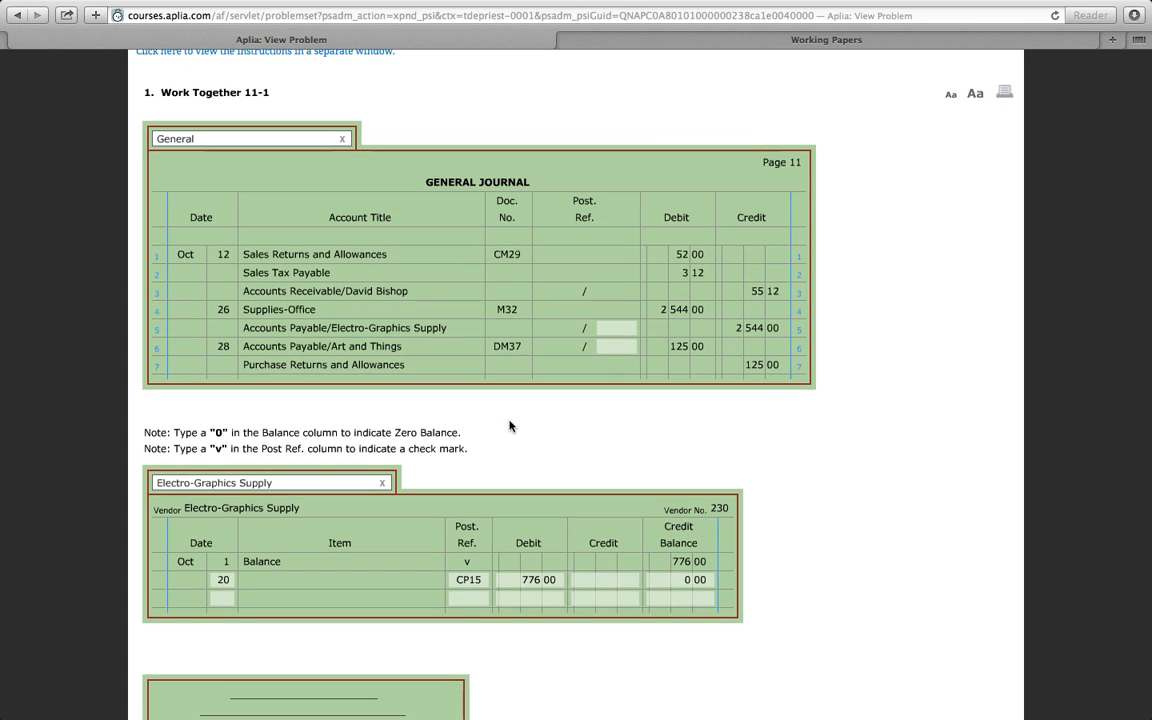
- Post general journal line 5 to the Electro-Graphics Supply ledger's third row with day 26, post reference G11 and credit 2544
{"action": "scroll", "coordinate": [525, 338], "scroll_direction": "up", "scroll_amount": 5}
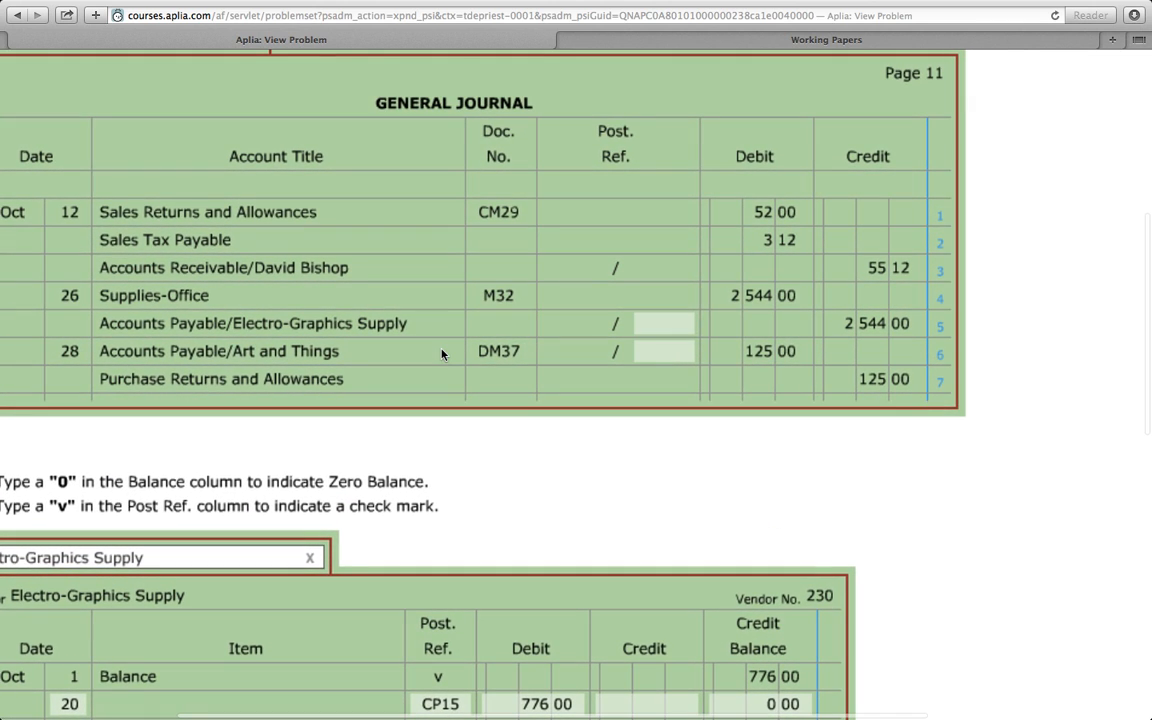
{"action": "scroll", "coordinate": [442, 354], "scroll_direction": "left", "scroll_amount": 2}
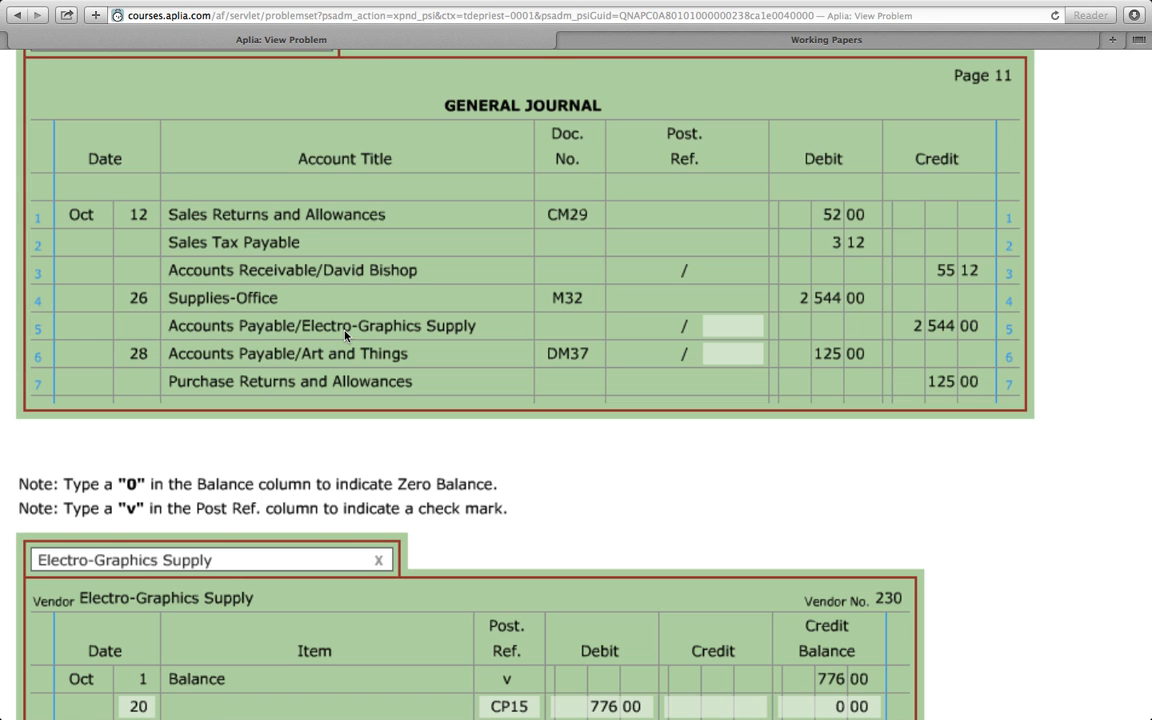
{"action": "scroll", "coordinate": [347, 335], "scroll_direction": "down", "scroll_amount": 2}
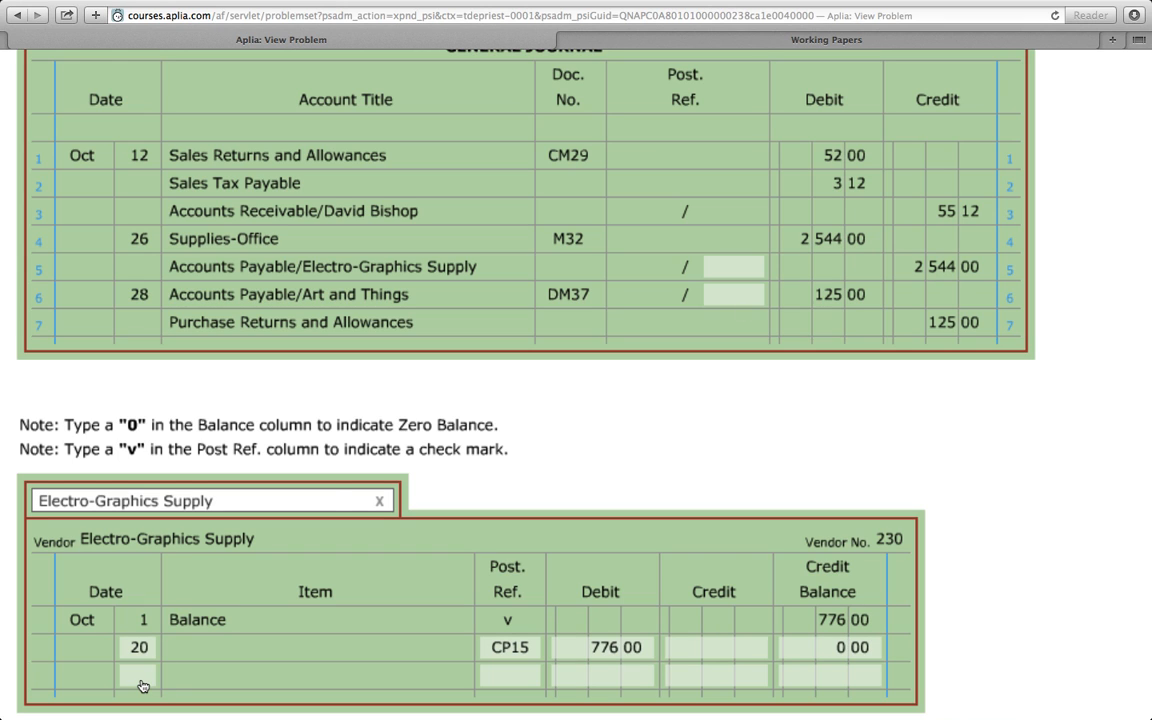
{"action": "scroll", "coordinate": [142, 686], "scroll_direction": "down", "scroll_amount": 2}
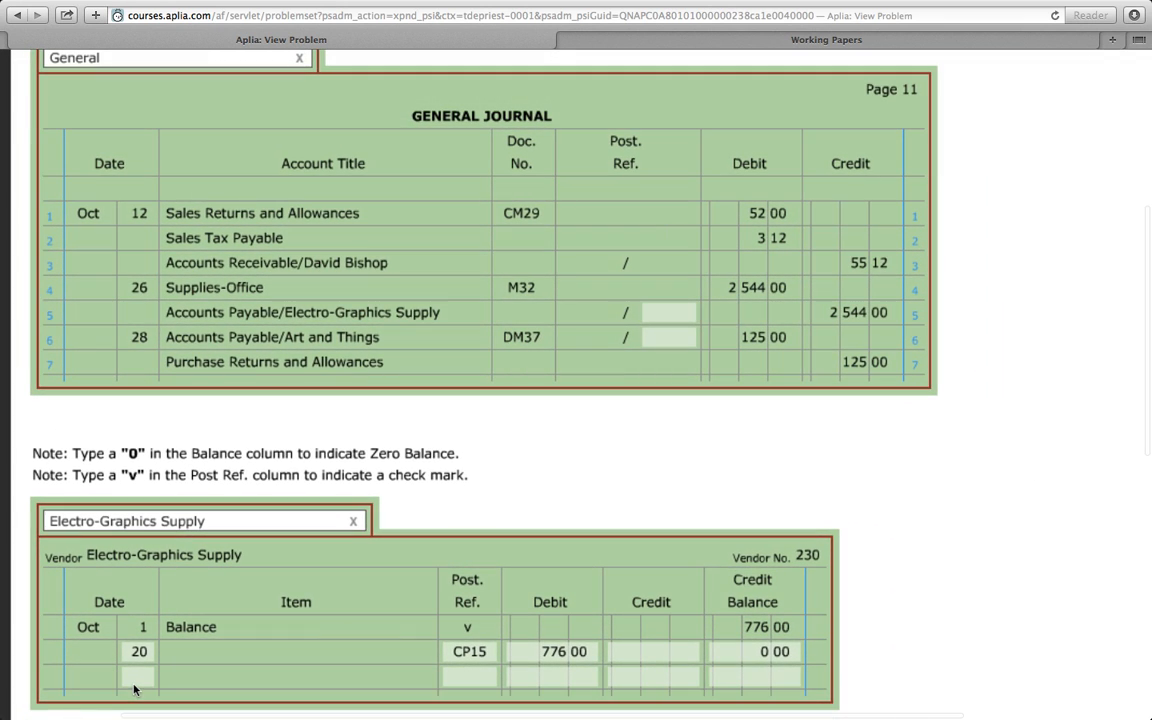
{"action": "left_click", "coordinate": [137, 679]}
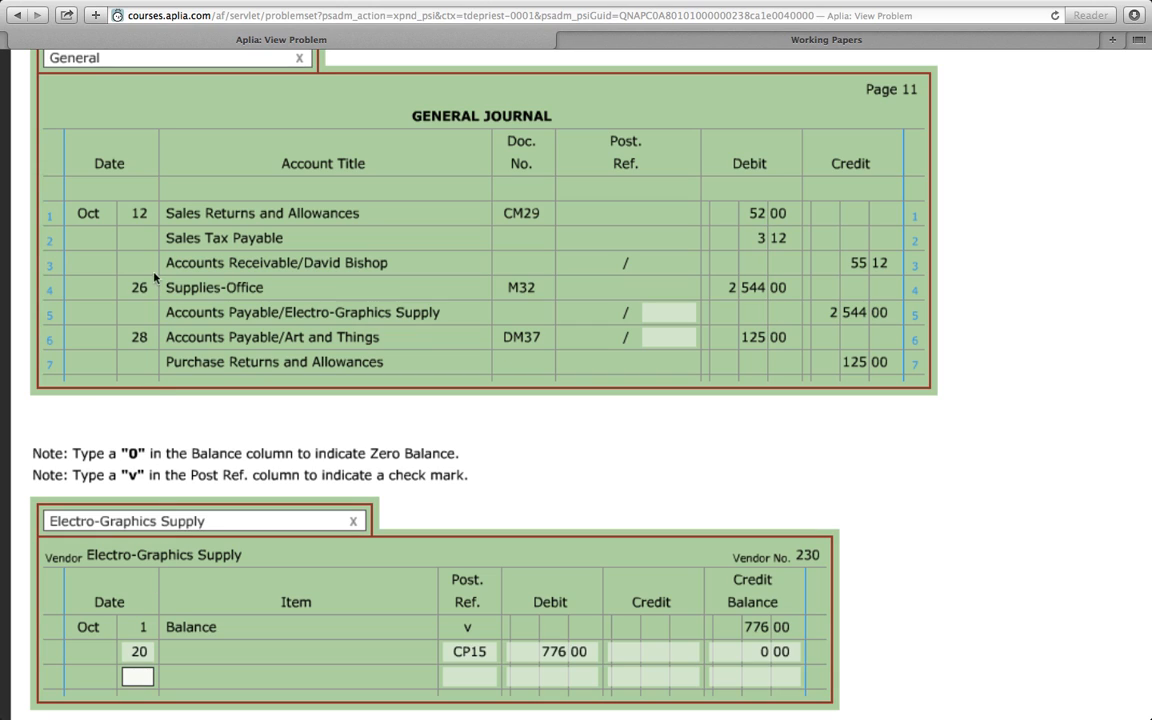
{"action": "type", "text": "26"}
{"action": "left_click", "coordinate": [470, 678]}
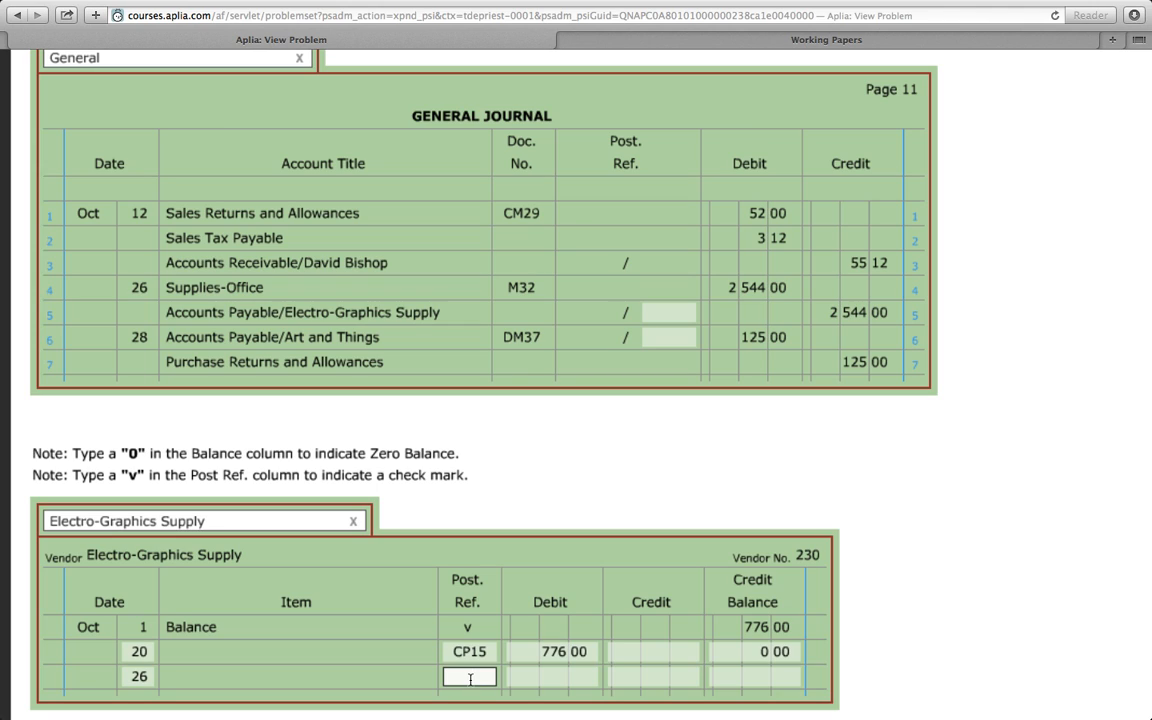
{"action": "type", "text": "G11"}
{"action": "left_click", "coordinate": [650, 679]}
{"action": "type", "text": "2544"}
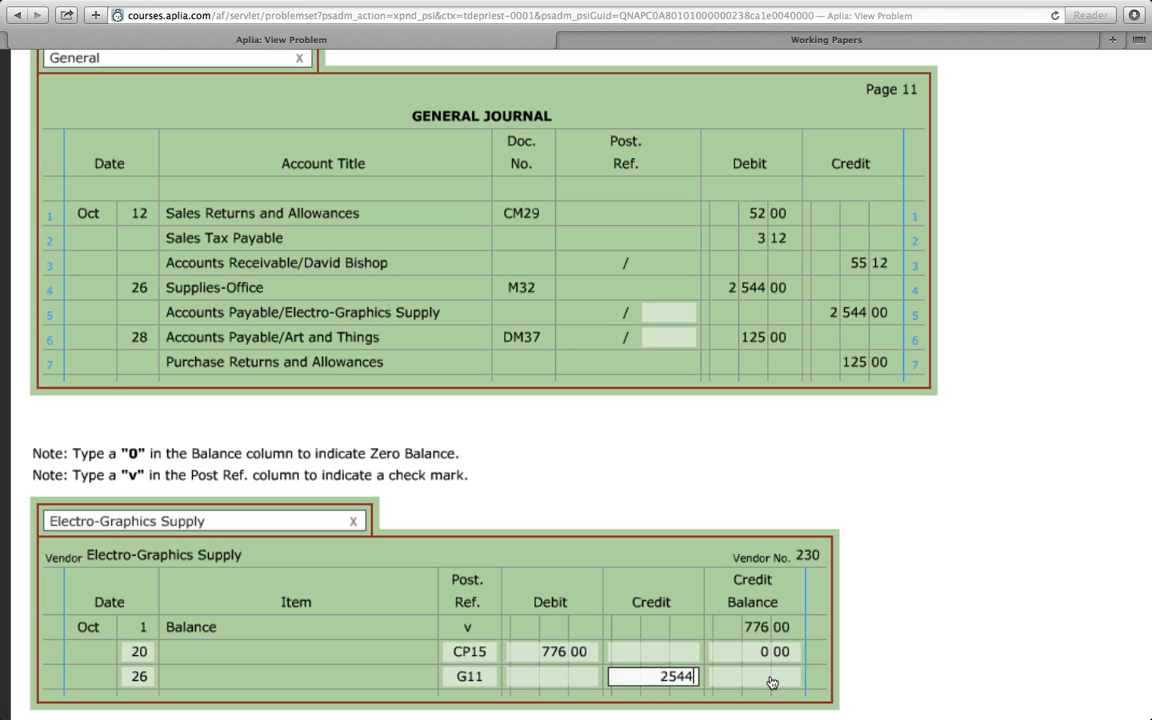
- Enter the day 26 credit balance as 2544 and put the vendor number in the general journal's line 5 post reference
{"action": "left_click", "coordinate": [771, 680]}
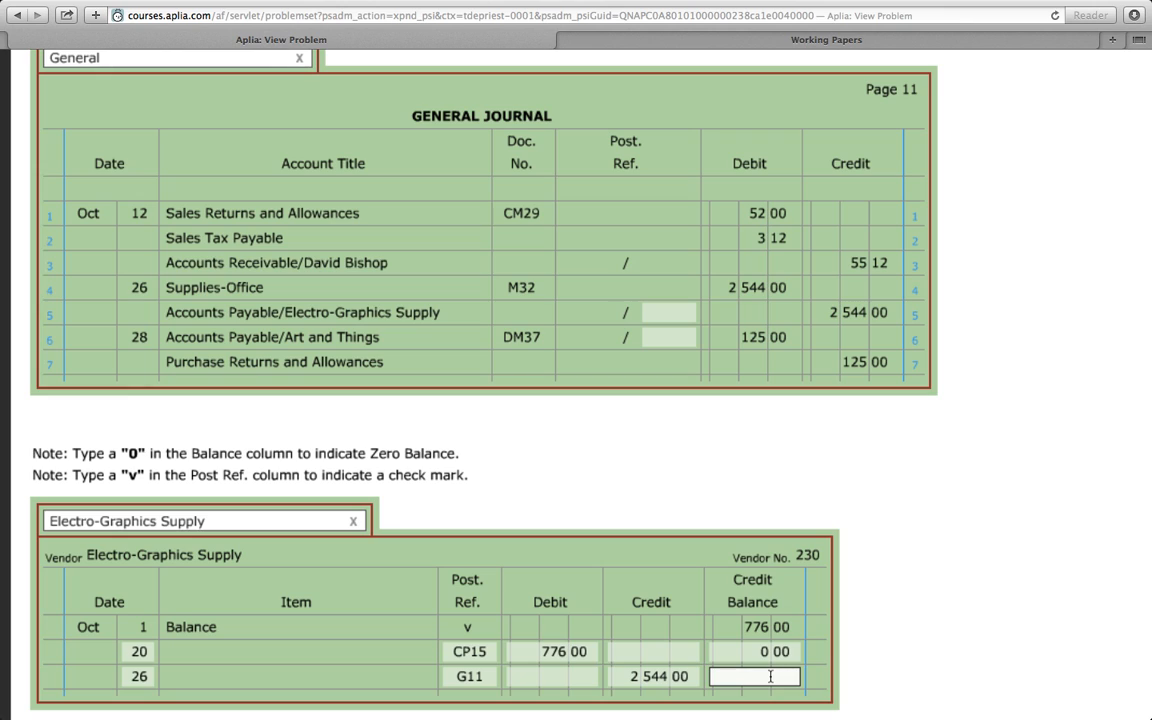
{"action": "type", "text": "2544"}
{"action": "key", "text": "Tab"}
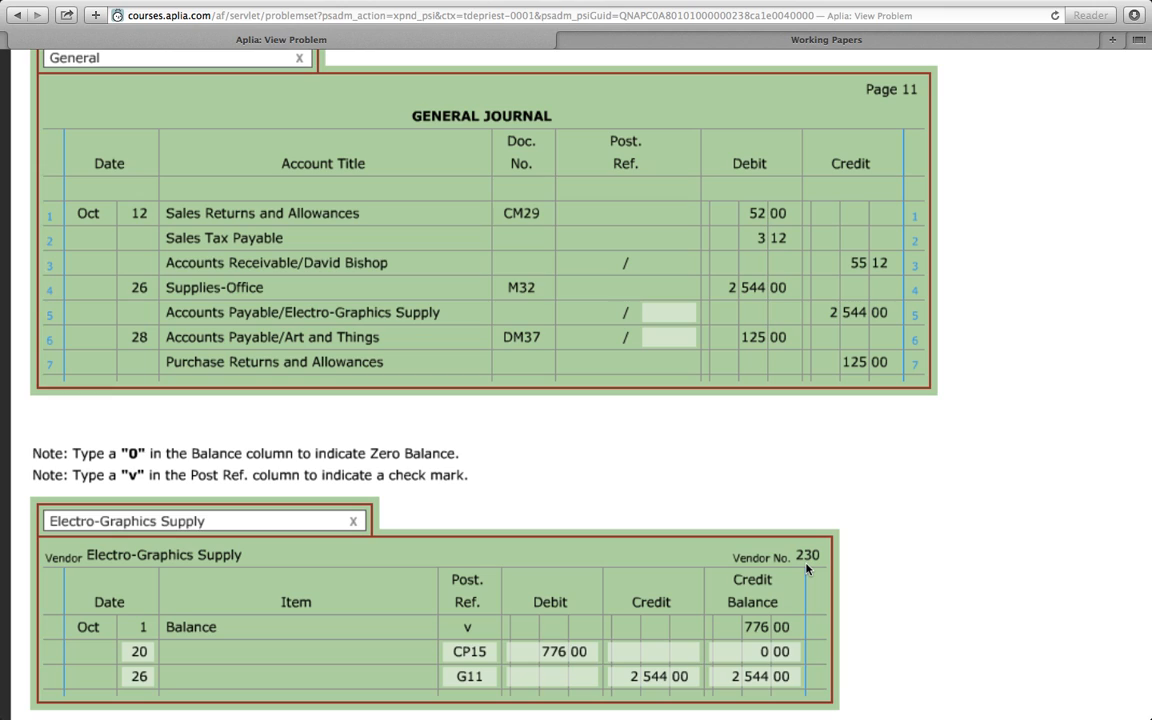
{"action": "left_click", "coordinate": [669, 312]}
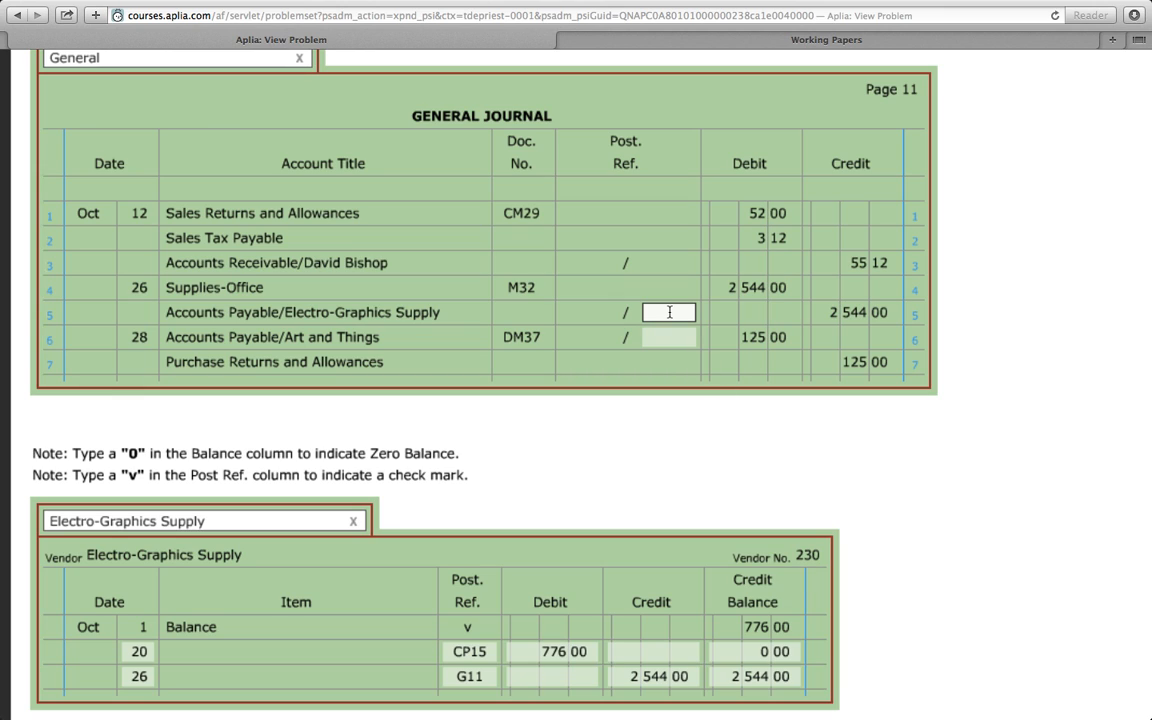
{"action": "type", "text": "230"}
- Replace the Electro-Graphics Supply ledger with the Art and Things accounts payable ledger
{"action": "scroll", "coordinate": [617, 330], "scroll_direction": "down", "scroll_amount": 1}
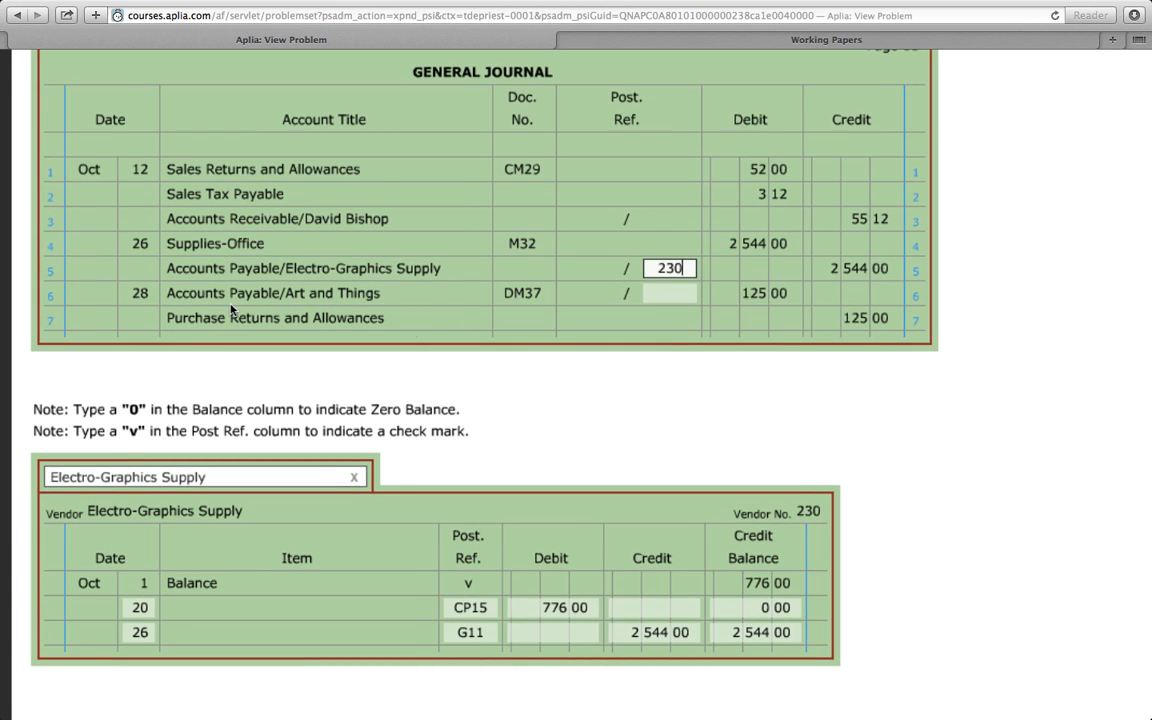
{"action": "left_click", "coordinate": [354, 478]}
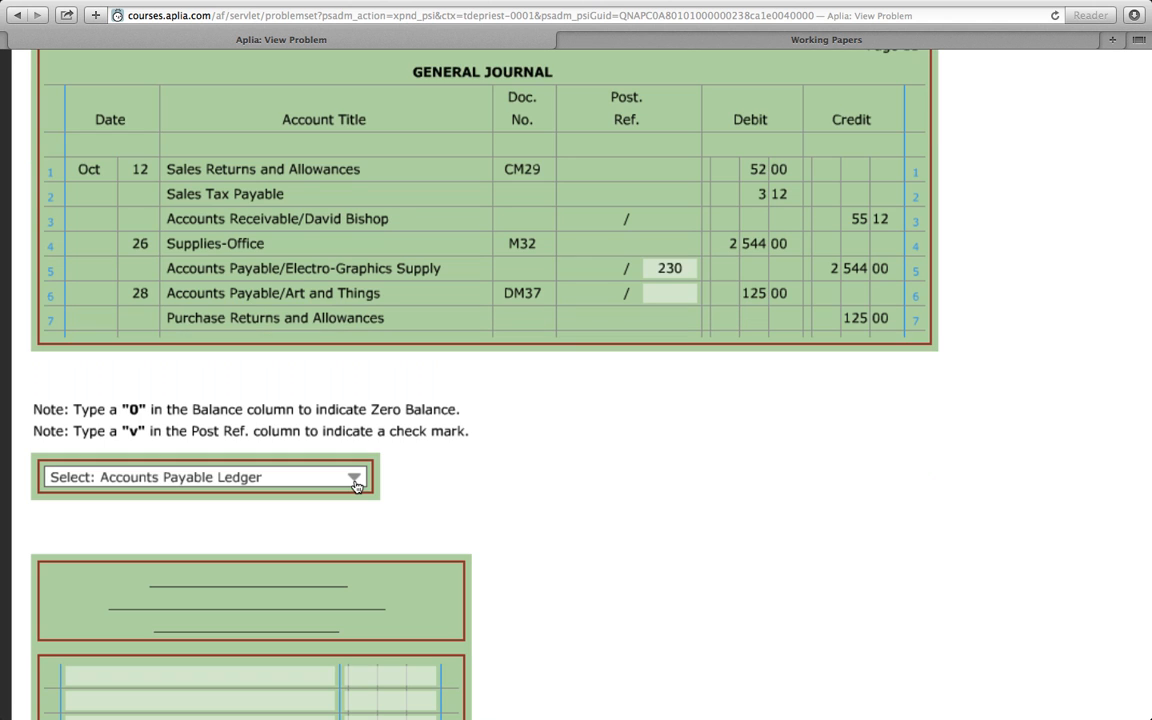
{"action": "left_click", "coordinate": [355, 480]}
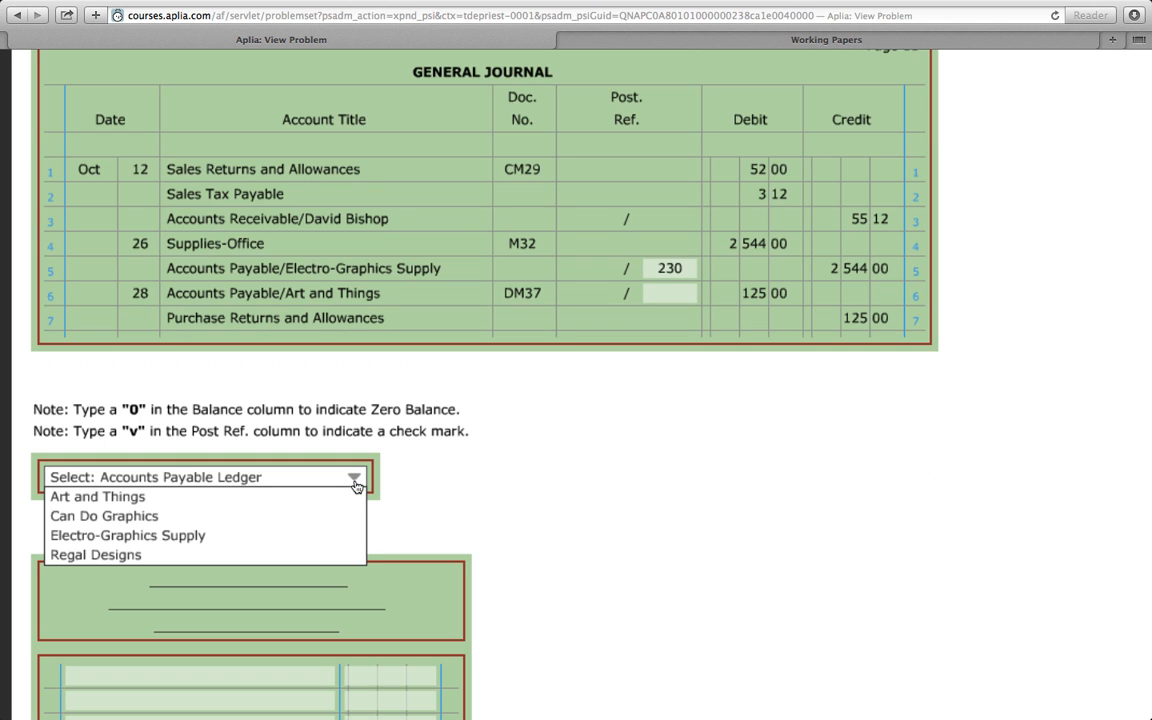
{"action": "left_click", "coordinate": [87, 497]}
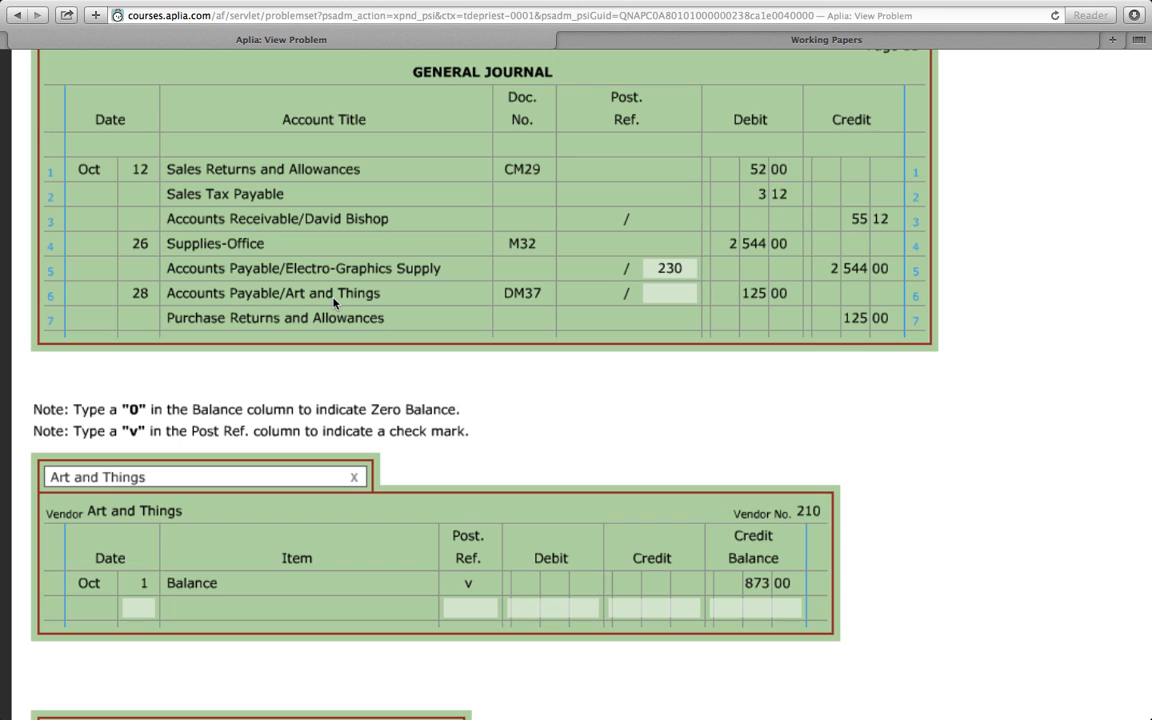
- Post general journal line 6 to the Art and Things ledger's second row with day 28, post reference G11 and debit 125
{"action": "left_click", "coordinate": [146, 607]}
{"action": "type", "text": "28"}
{"action": "left_click", "coordinate": [465, 611]}
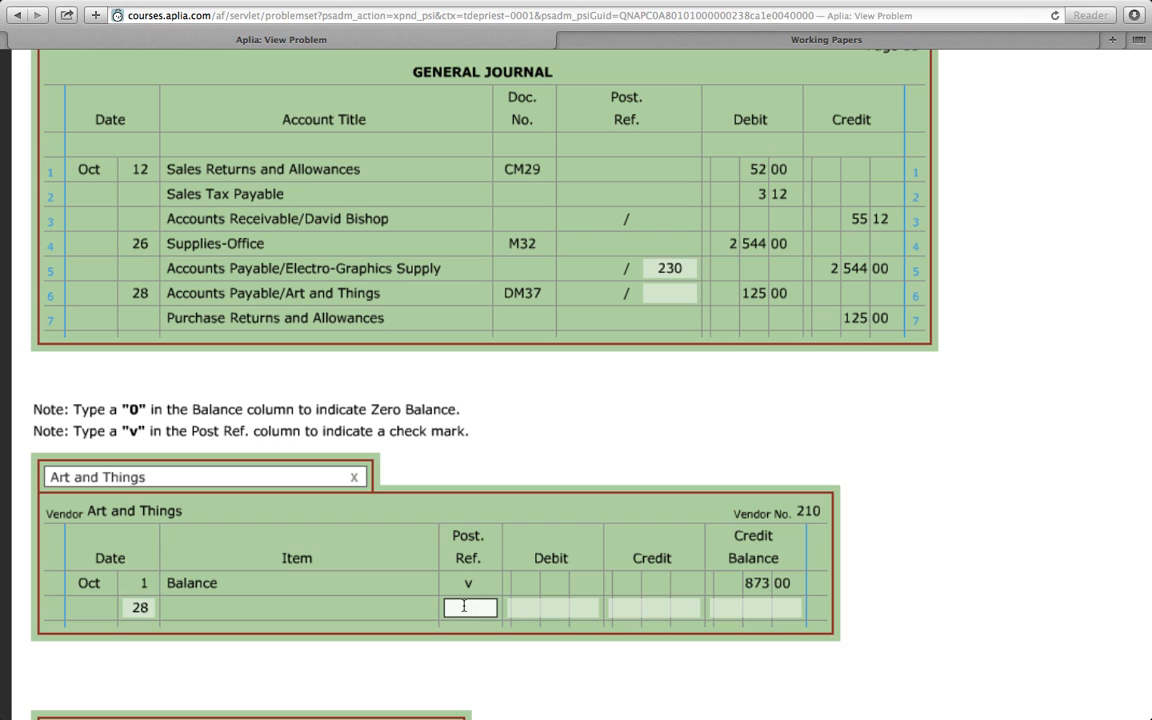
{"action": "type", "text": "G11"}
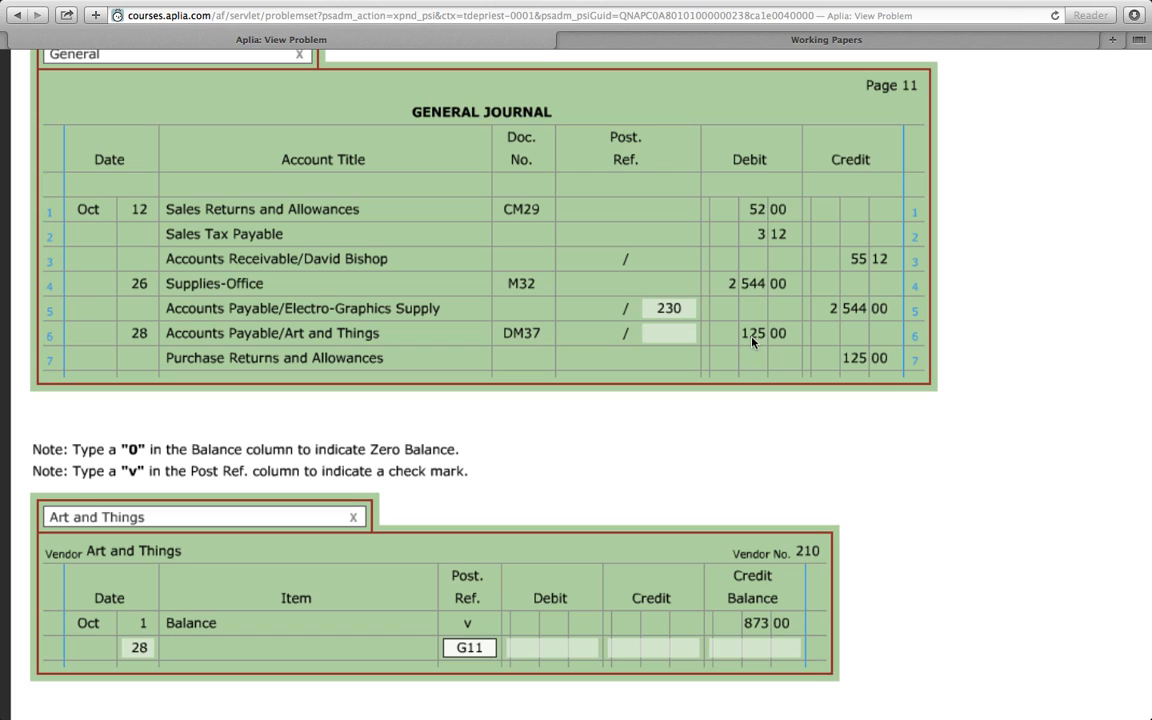
{"action": "left_click", "coordinate": [559, 648]}
{"action": "type", "text": "125"}
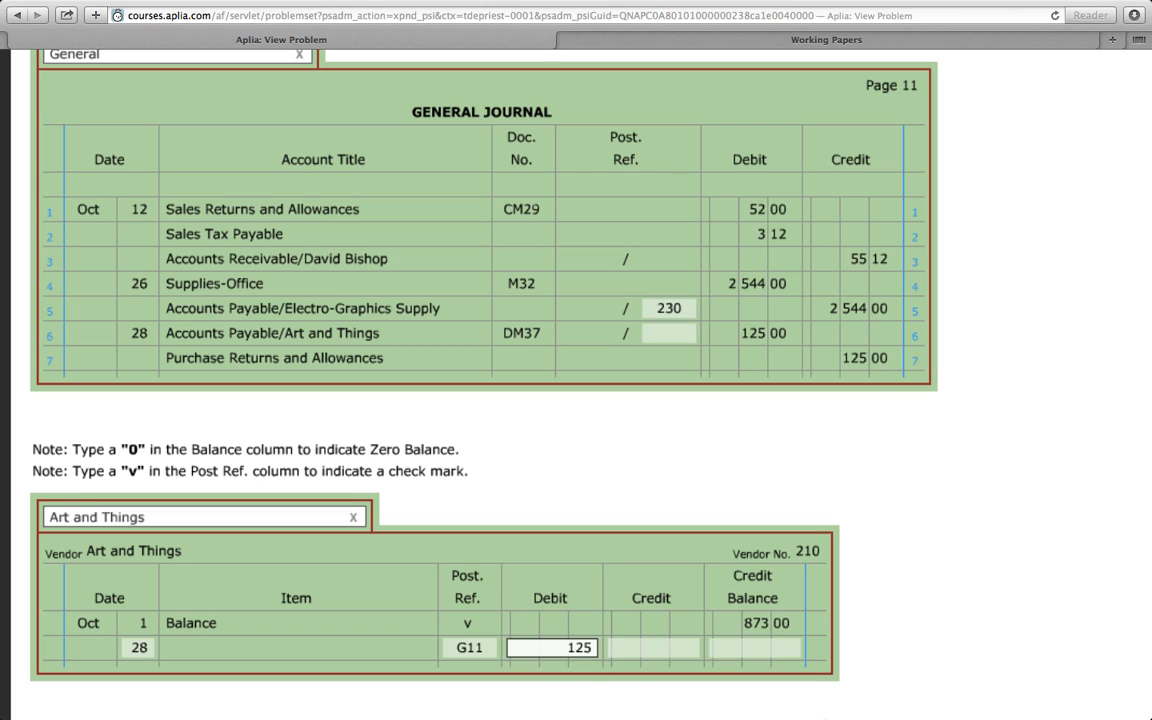
- Enter the day 28 credit balance as 748 and put the vendor number in the general journal's line 6 post reference
{"action": "left_click", "coordinate": [787, 650]}
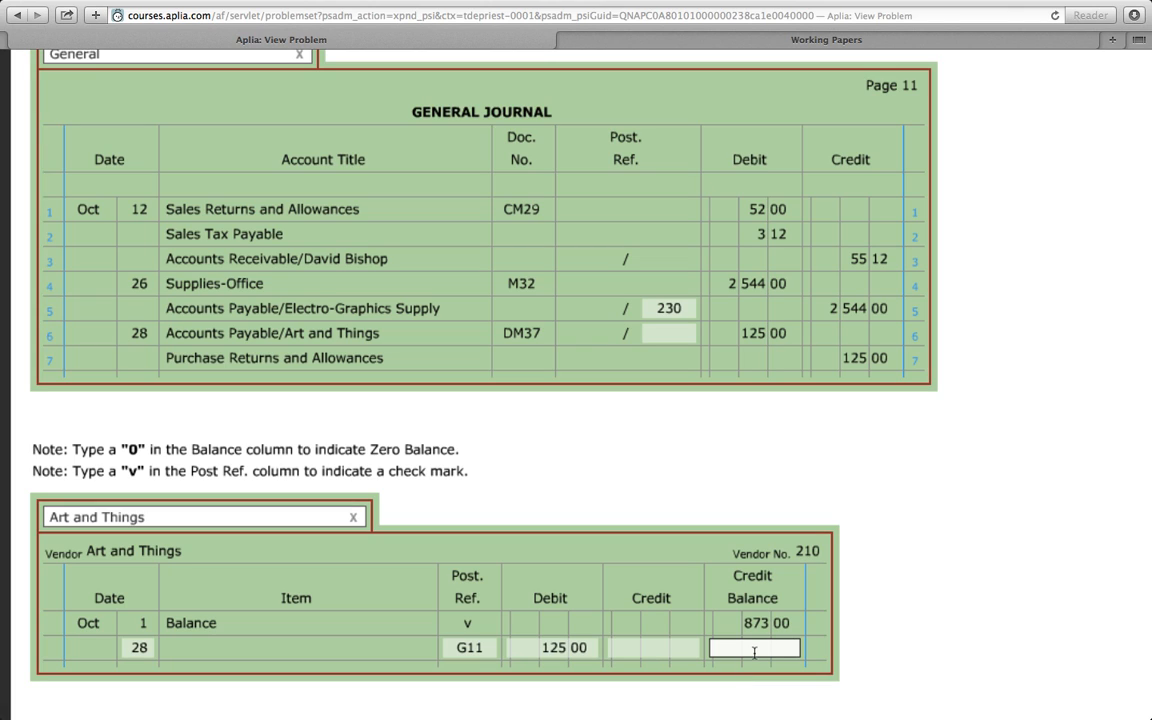
{"action": "type", "text": "748"}
{"action": "left_click", "coordinate": [668, 338]}
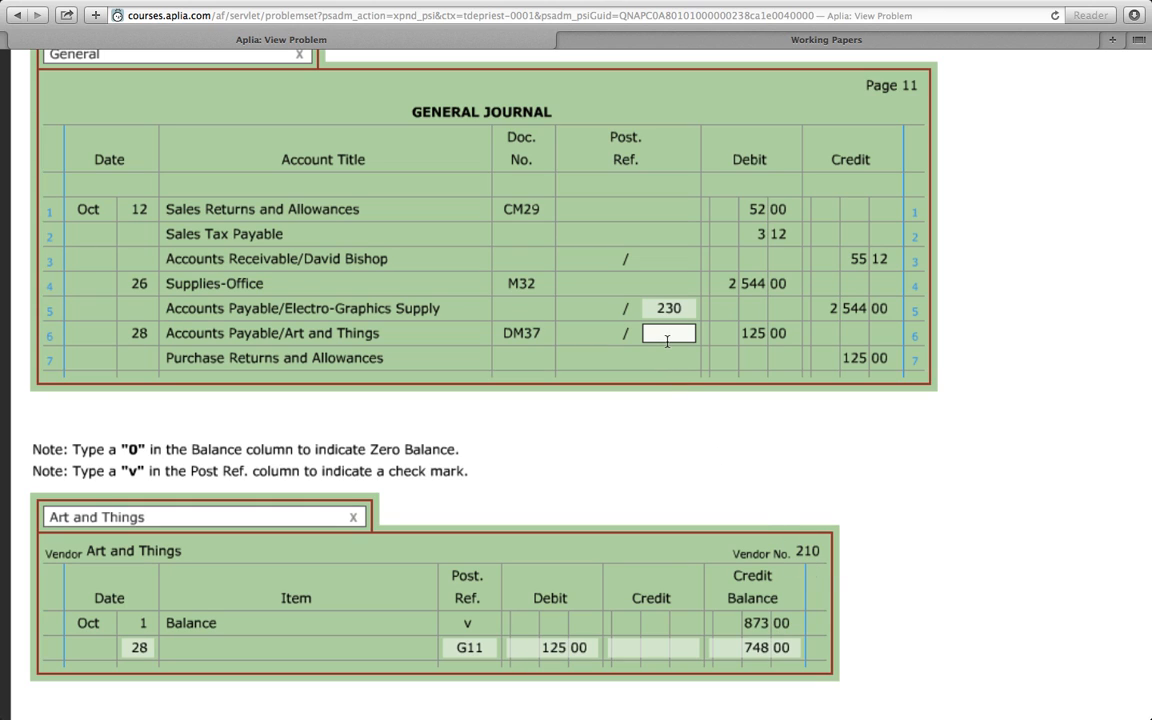
{"action": "type", "text": "210"}
{"action": "left_click", "coordinate": [882, 476]}
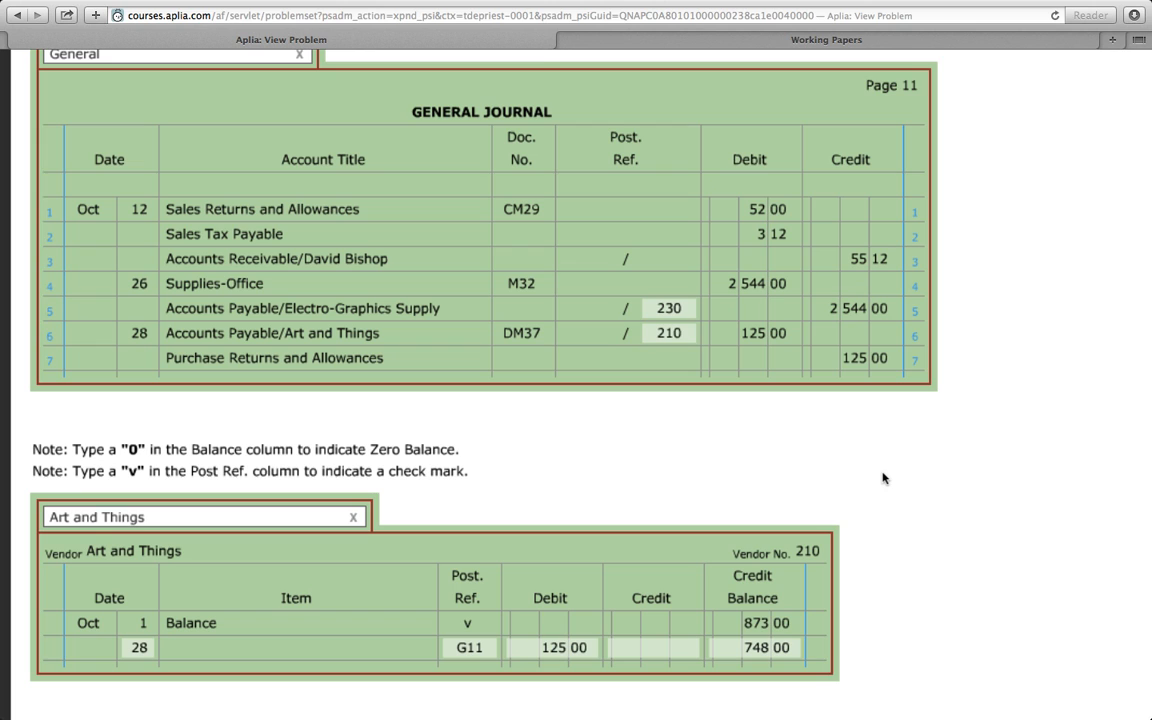
- Check the instructions for task 5 on the schedule of accounts payable and return to the problem
{"action": "scroll", "coordinate": [882, 476], "scroll_direction": "up", "scroll_amount": 2}
{"action": "scroll", "coordinate": [876, 485], "scroll_direction": "up", "scroll_amount": 2}
{"action": "key", "text": "super+minus"}
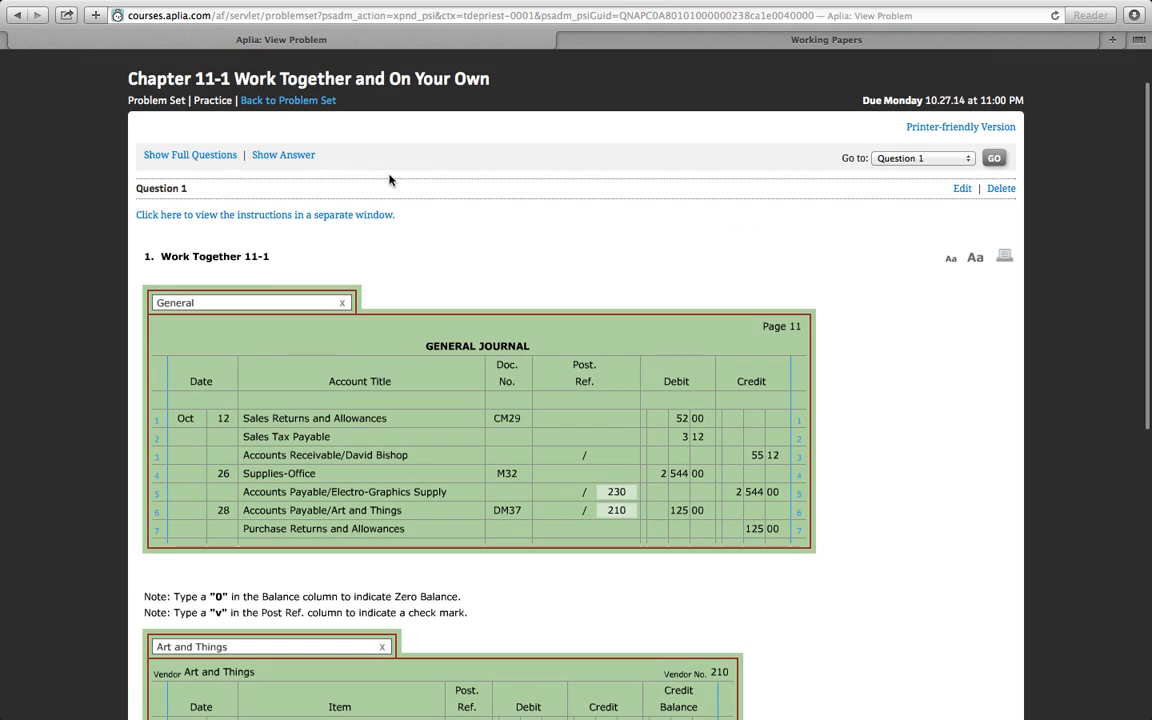
{"action": "left_click", "coordinate": [561, 32]}
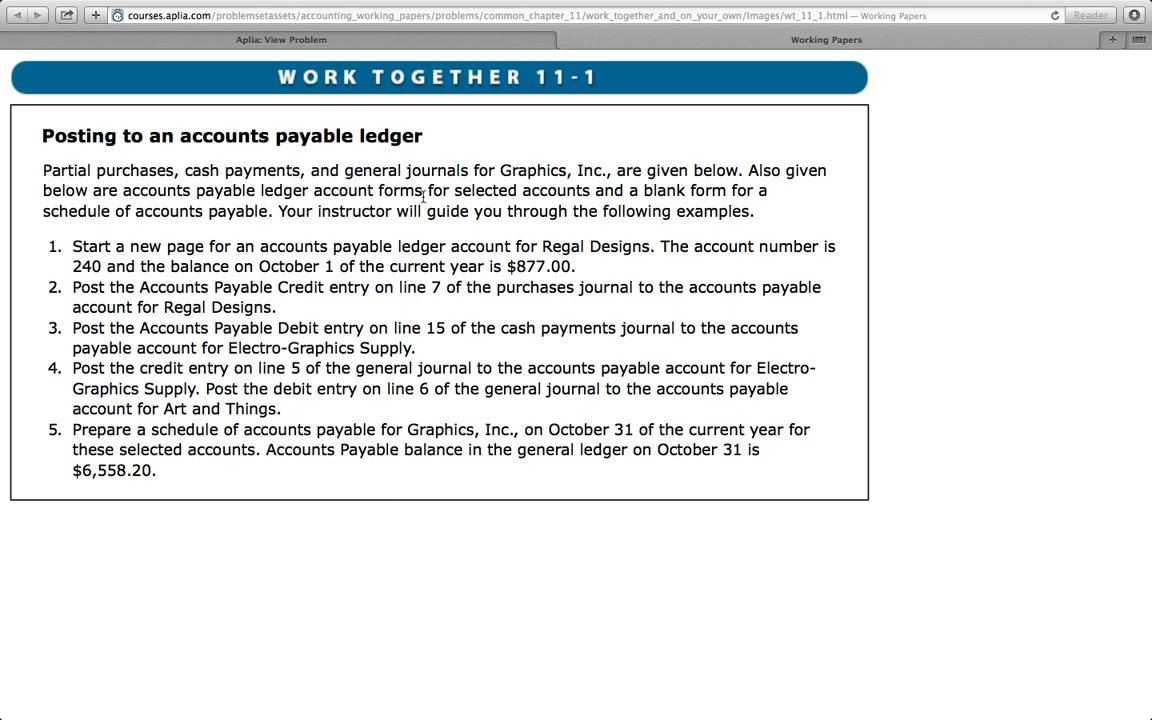
{"action": "left_click", "coordinate": [322, 44]}
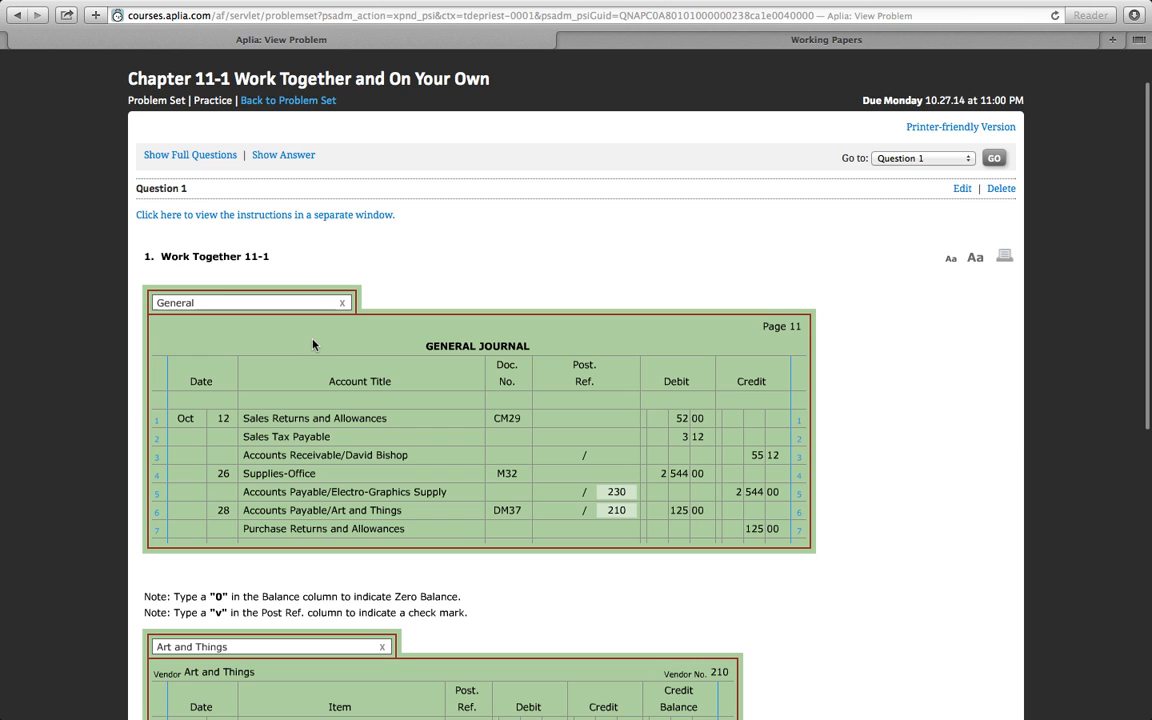
- Set the blank schedule's heading to Graphics, Inc., Schedule of Accounts Payable, and October 31, 20--
{"action": "scroll", "coordinate": [281, 304], "scroll_direction": "down", "scroll_amount": 10}
{"action": "scroll", "coordinate": [312, 345], "scroll_direction": "up", "scroll_amount": 2}
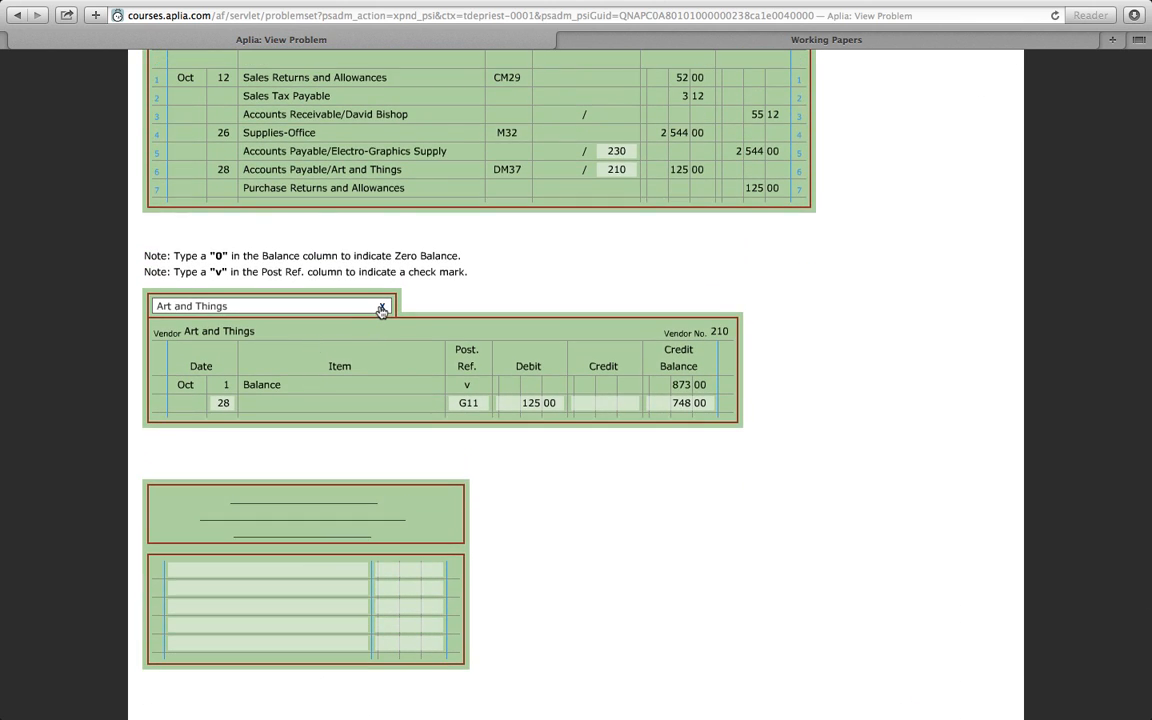
{"action": "scroll", "coordinate": [381, 311], "scroll_direction": "up", "scroll_amount": 1}
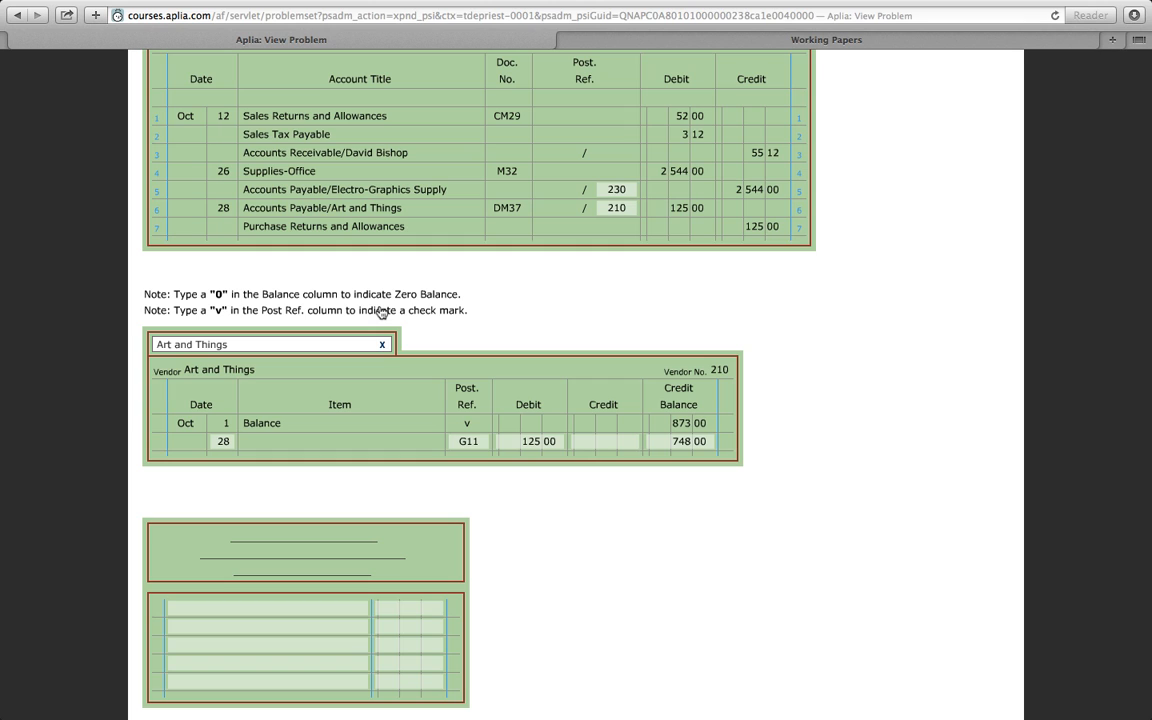
{"action": "scroll", "coordinate": [345, 493], "scroll_direction": "up", "scroll_amount": 4}
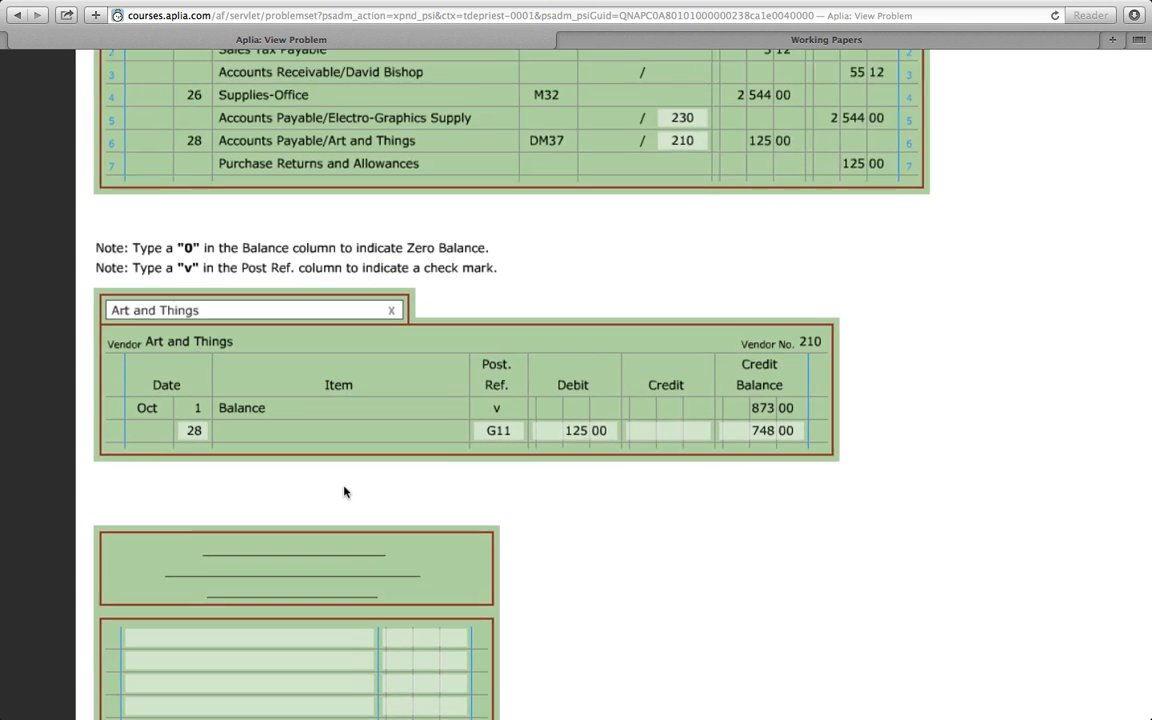
{"action": "scroll", "coordinate": [240, 588], "scroll_direction": "down", "scroll_amount": 4}
{"action": "scroll", "coordinate": [240, 588], "scroll_direction": "down", "scroll_amount": 3}
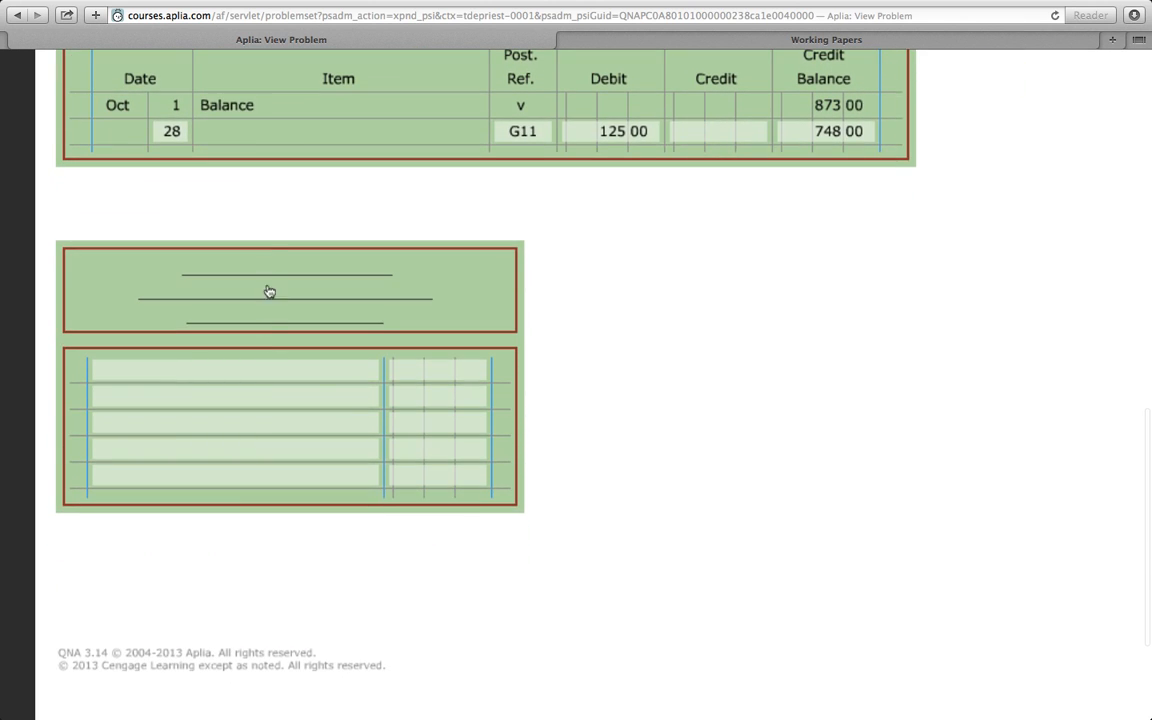
{"action": "left_click", "coordinate": [260, 272]}
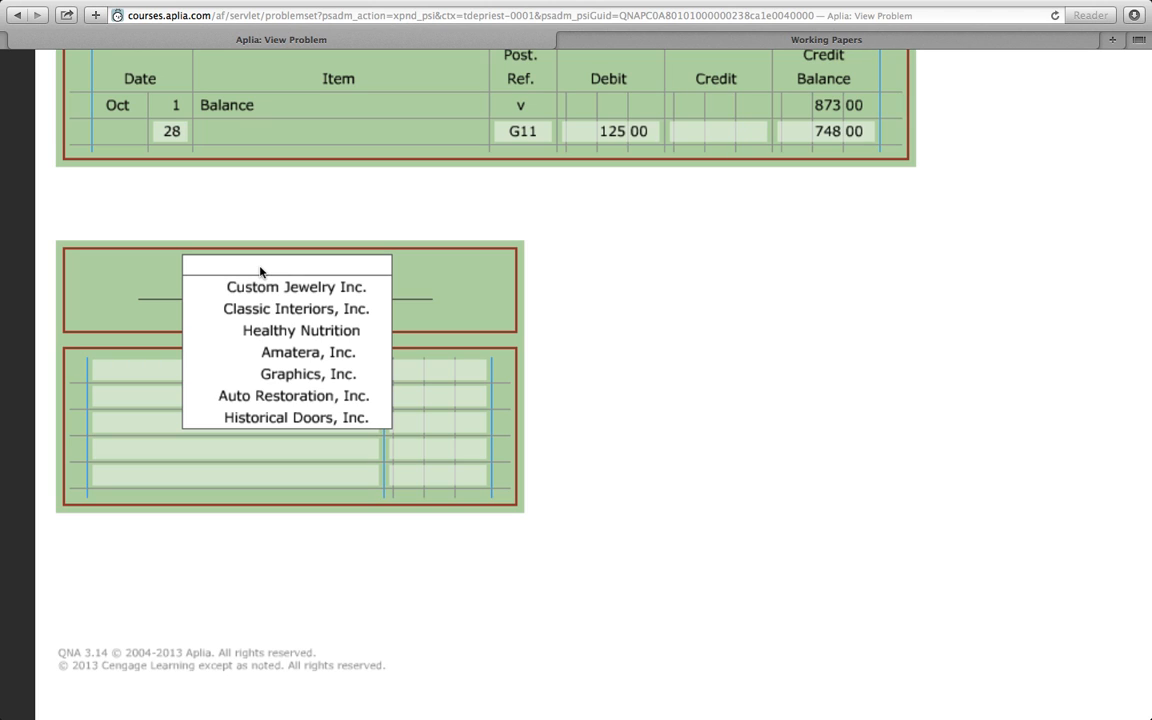
{"action": "left_click", "coordinate": [285, 374]}
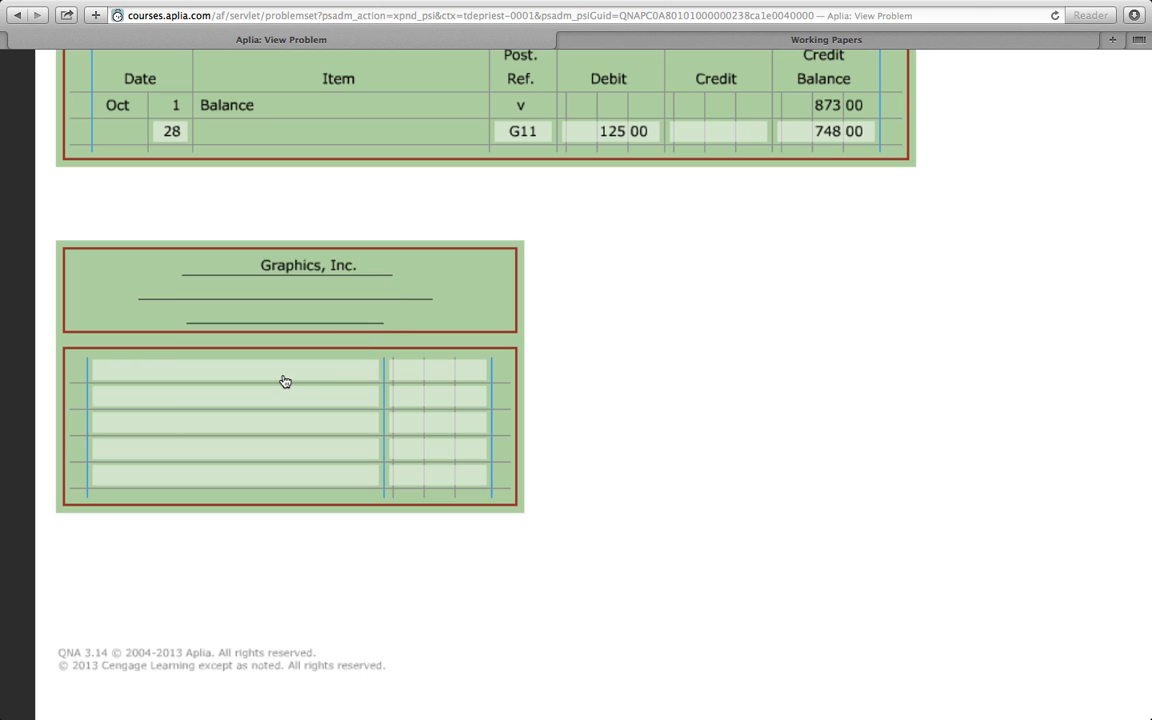
{"action": "left_click", "coordinate": [244, 290]}
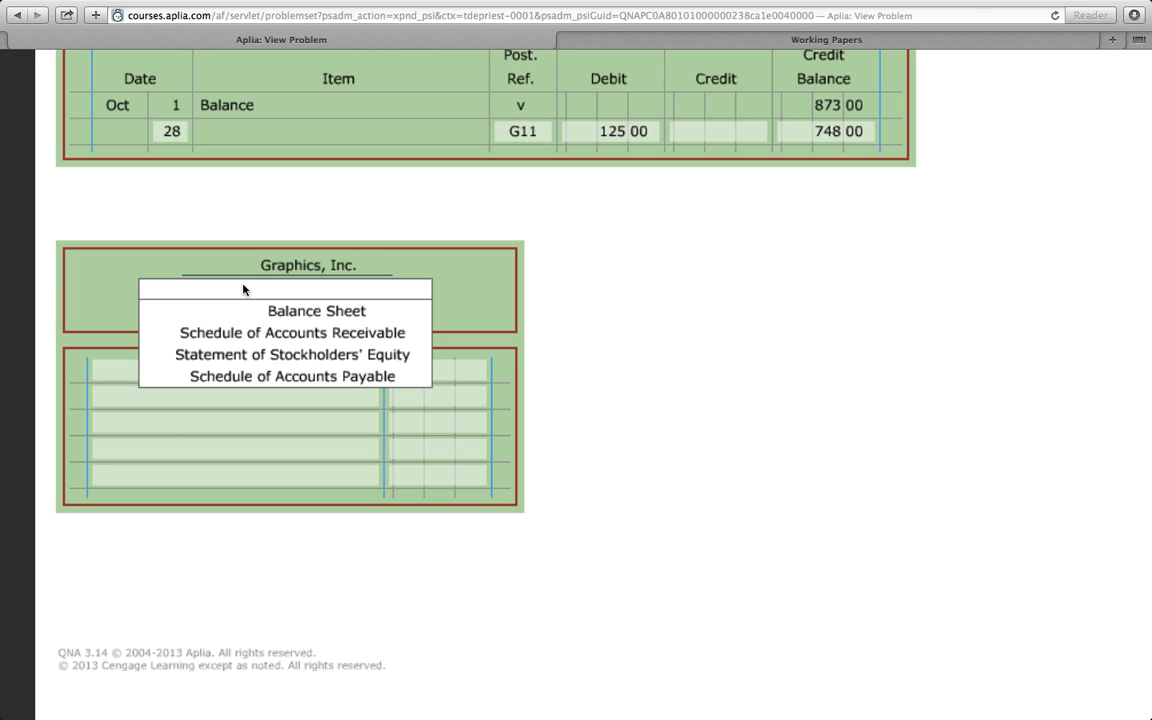
{"action": "left_click", "coordinate": [239, 383]}
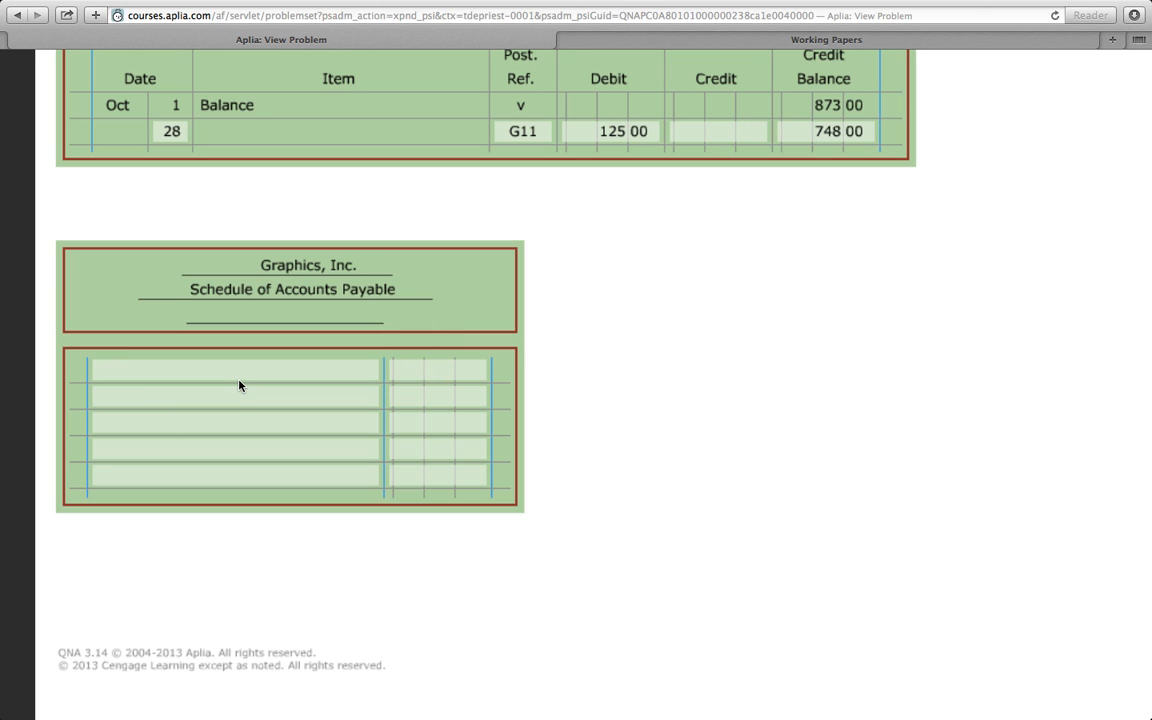
{"action": "left_click", "coordinate": [265, 320]}
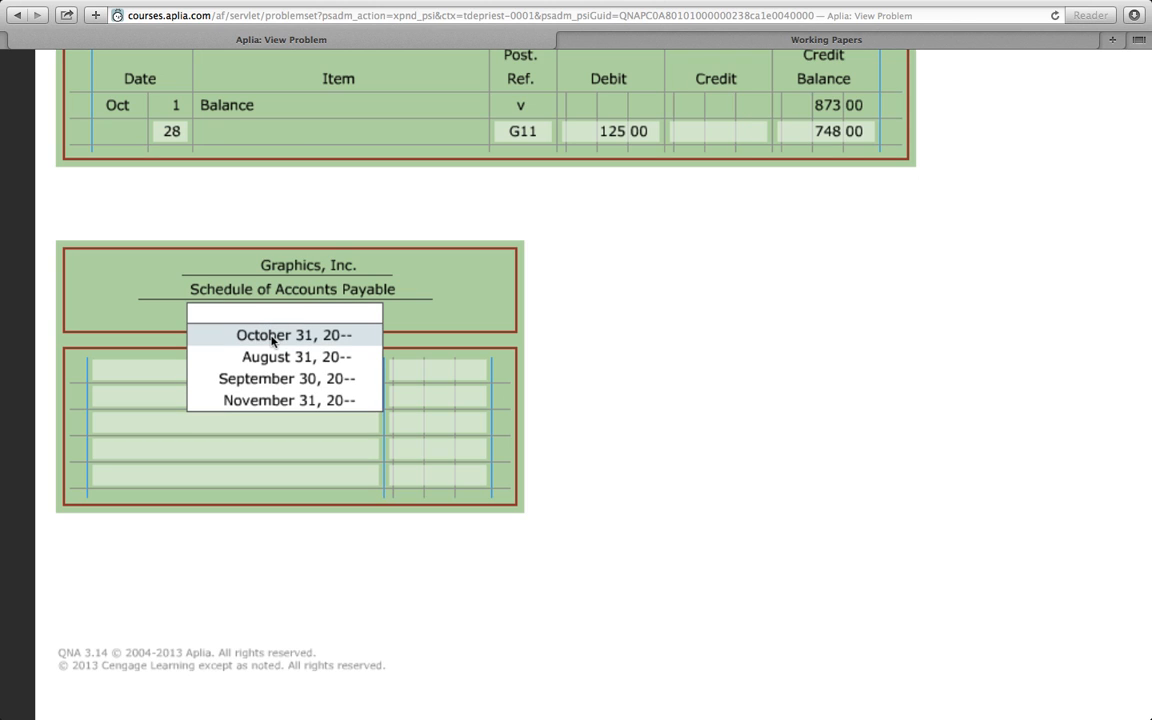
{"action": "left_click", "coordinate": [272, 337]}
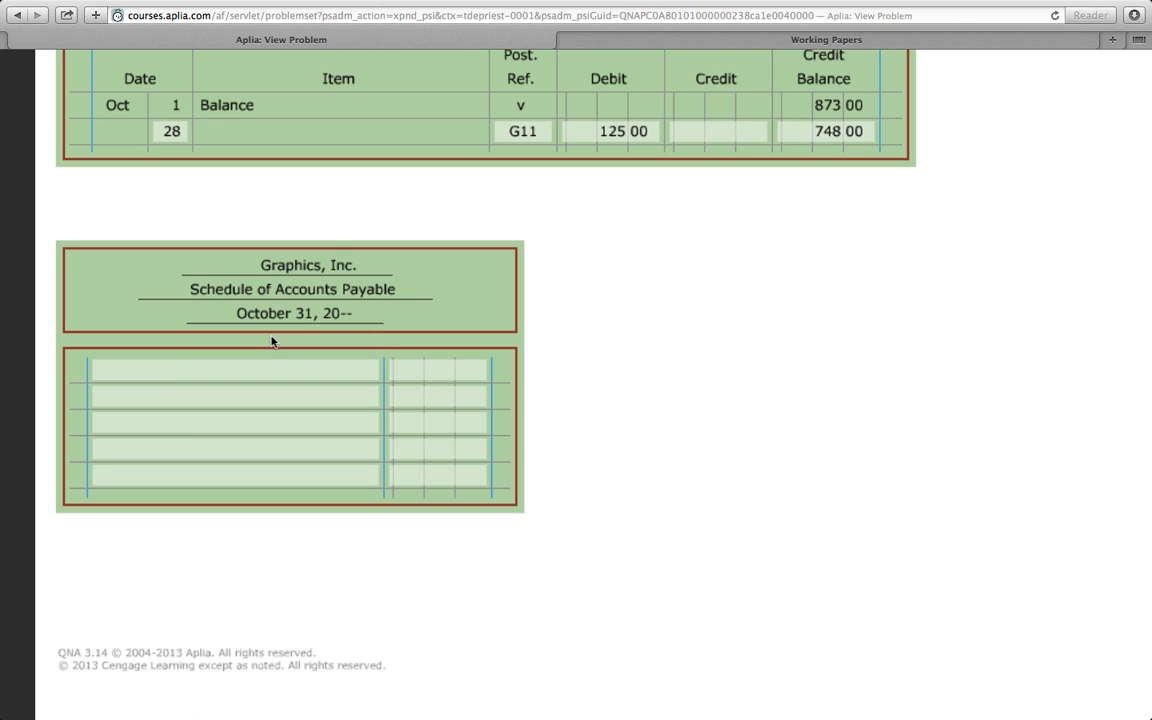
{"action": "left_click", "coordinate": [170, 370]}
{"action": "scroll", "coordinate": [172, 371], "scroll_direction": "up", "scroll_amount": 3}
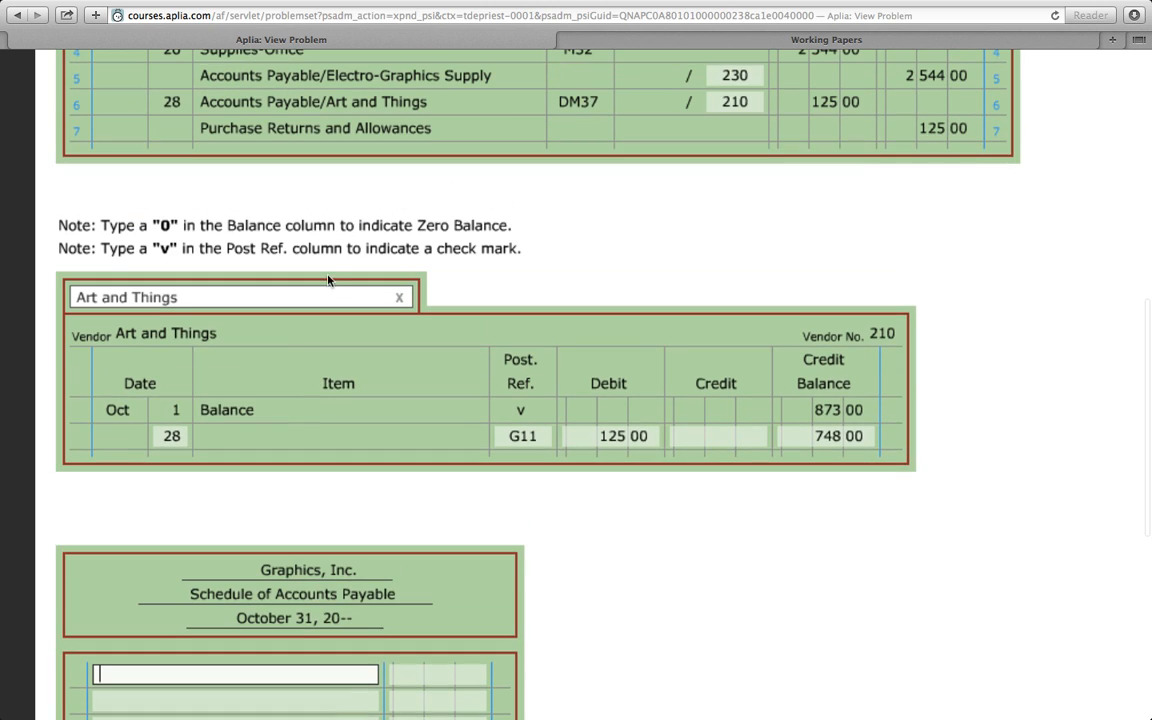
{"action": "left_click", "coordinate": [398, 300]}
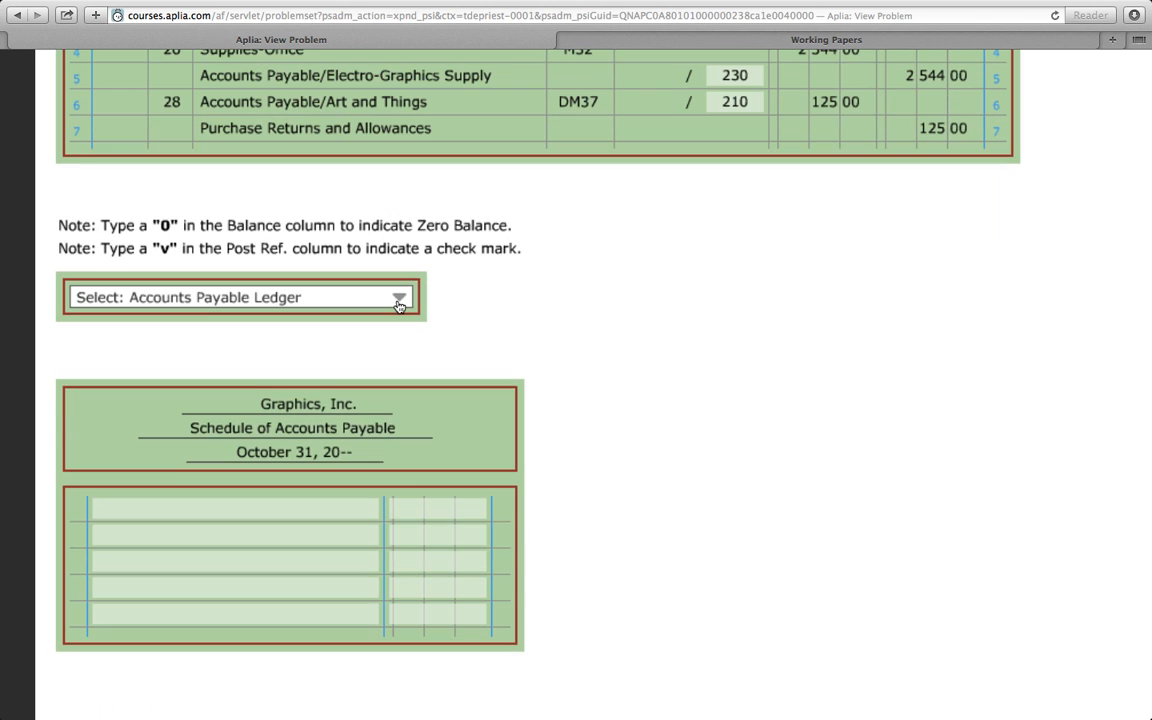
{"action": "left_click", "coordinate": [398, 300]}
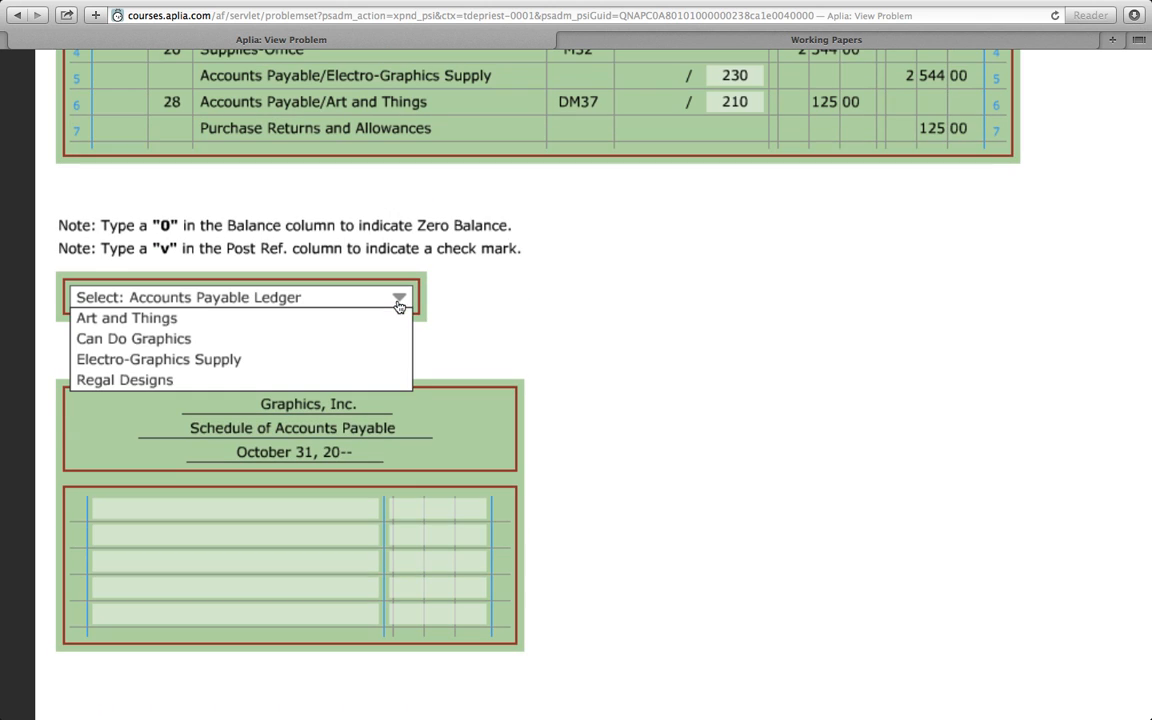
{"action": "left_click", "coordinate": [163, 320]}
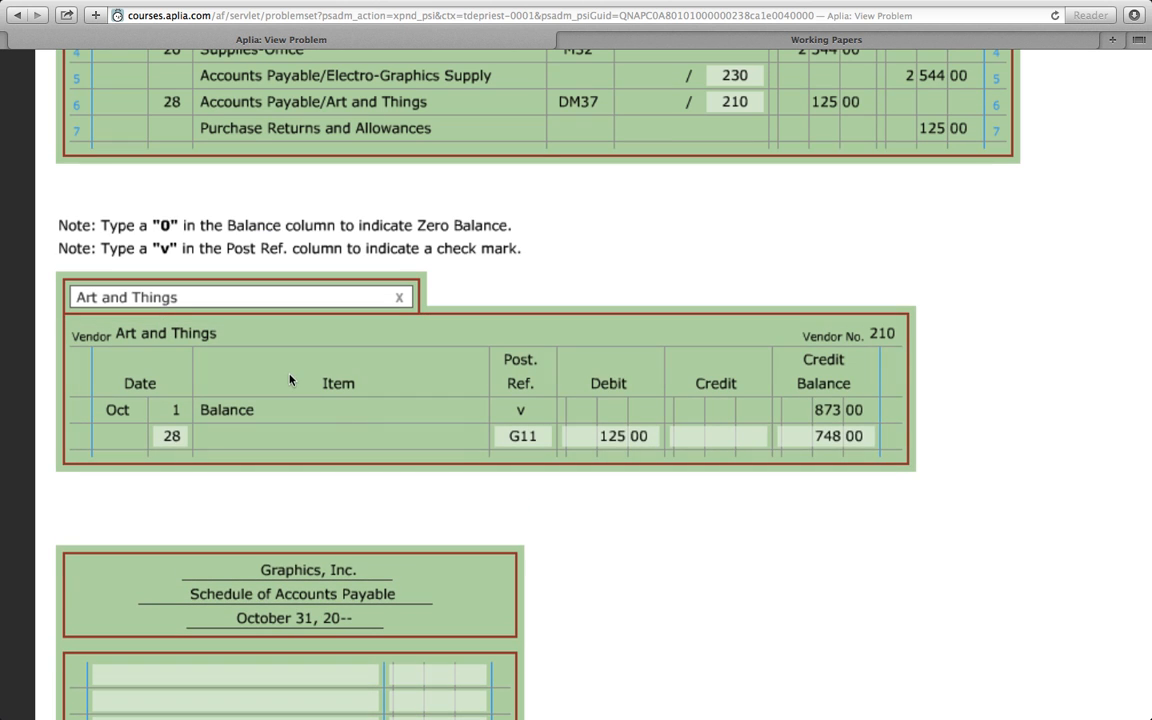
- List Art and Things in the schedule's first row with an amount of 748
{"action": "scroll", "coordinate": [573, 491], "scroll_direction": "down", "scroll_amount": 1}
{"action": "scroll", "coordinate": [573, 491], "scroll_direction": "down", "scroll_amount": 2}
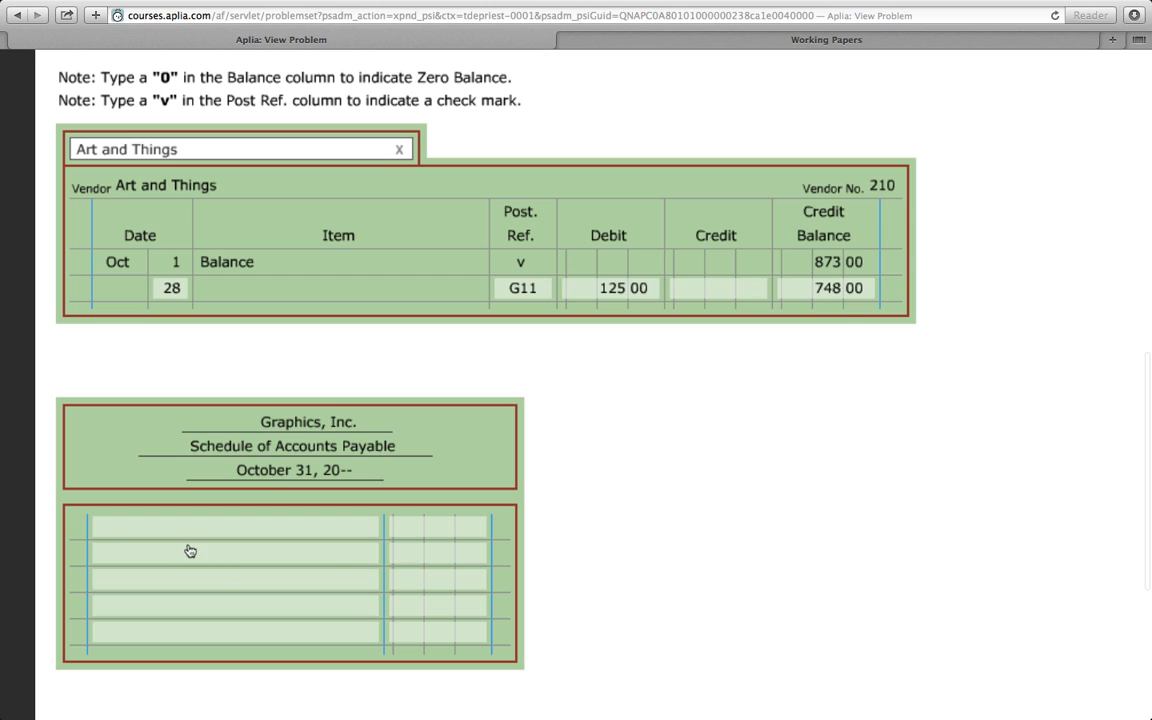
{"action": "left_click", "coordinate": [148, 529]}
{"action": "type", "text": "ar"}
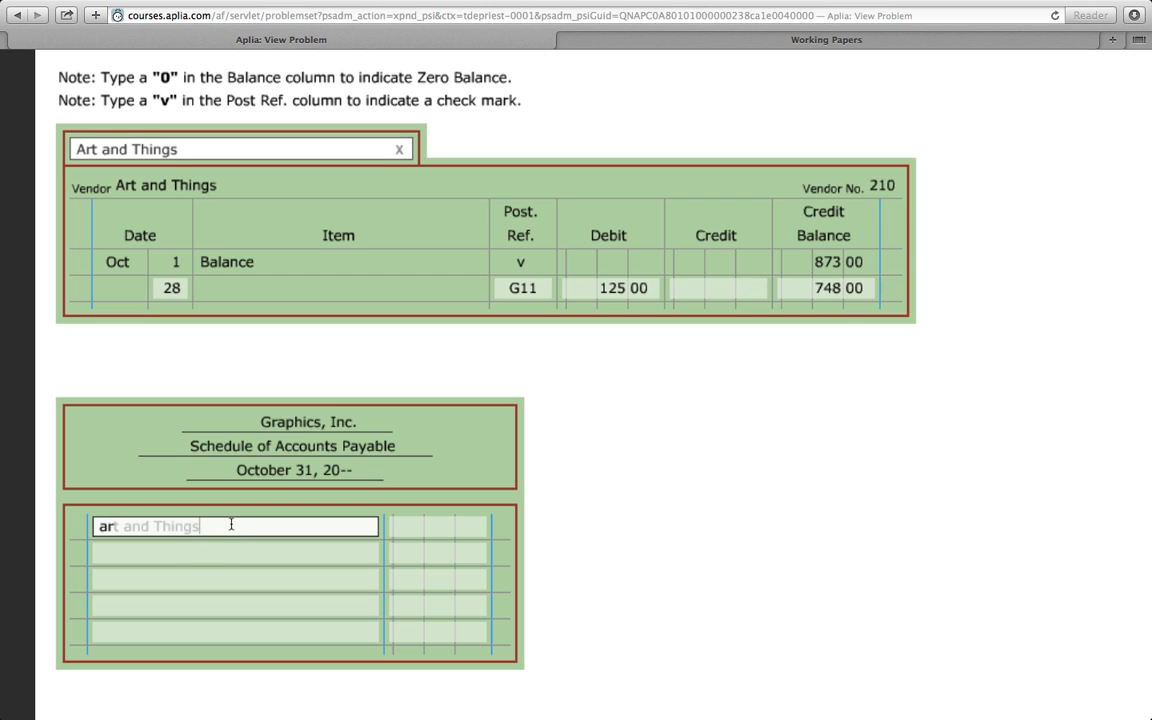
{"action": "key", "text": "Return"}
{"action": "left_click", "coordinate": [431, 530]}
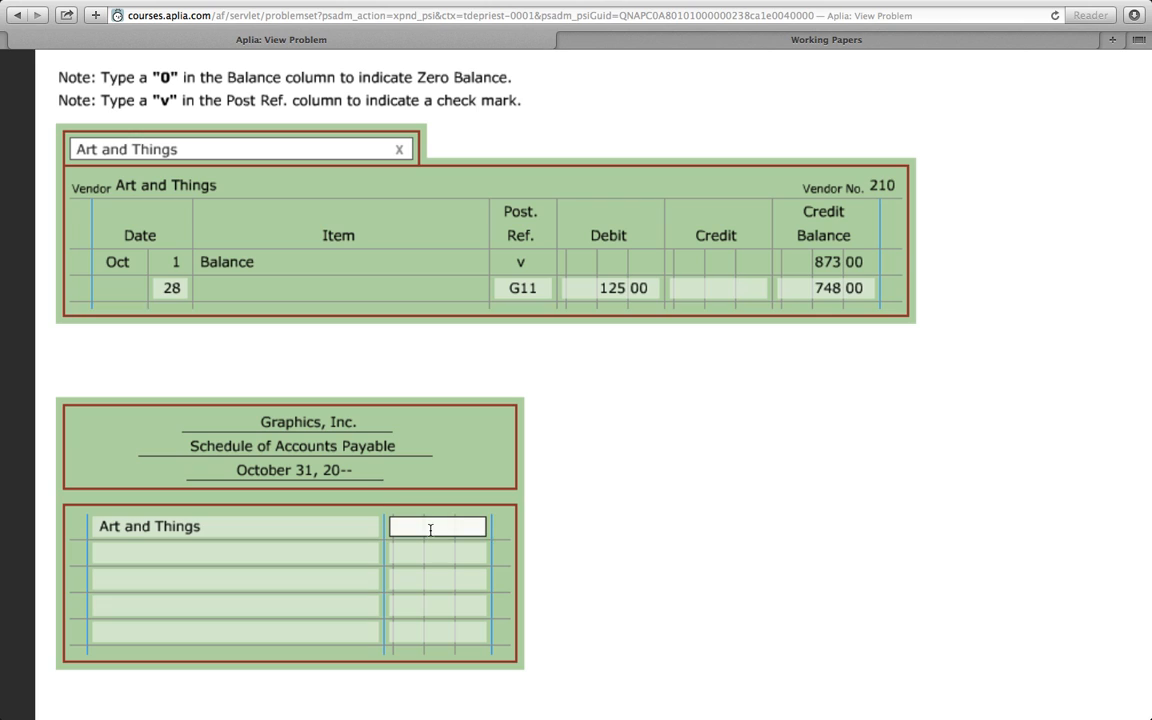
{"action": "type", "text": "748"}
{"action": "left_click", "coordinate": [215, 552]}
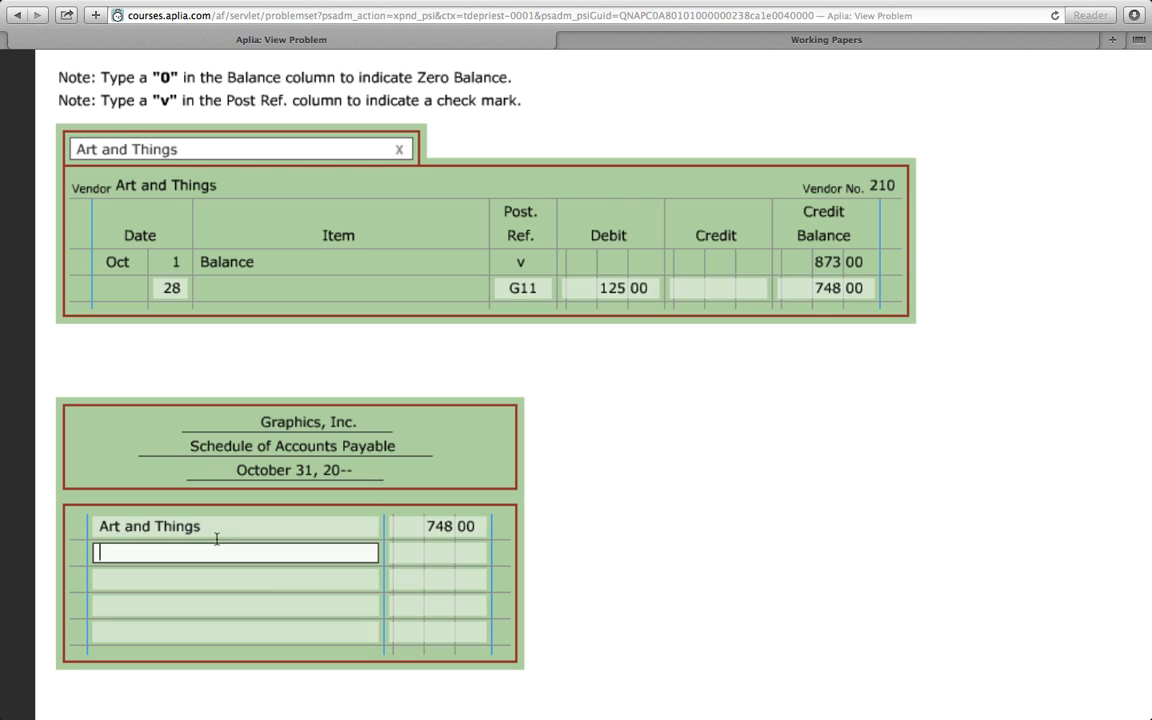
- Display the Can Do Graphics ledger and list that vendor in the schedule's second row with an amount of 986
{"action": "left_click", "coordinate": [398, 150]}
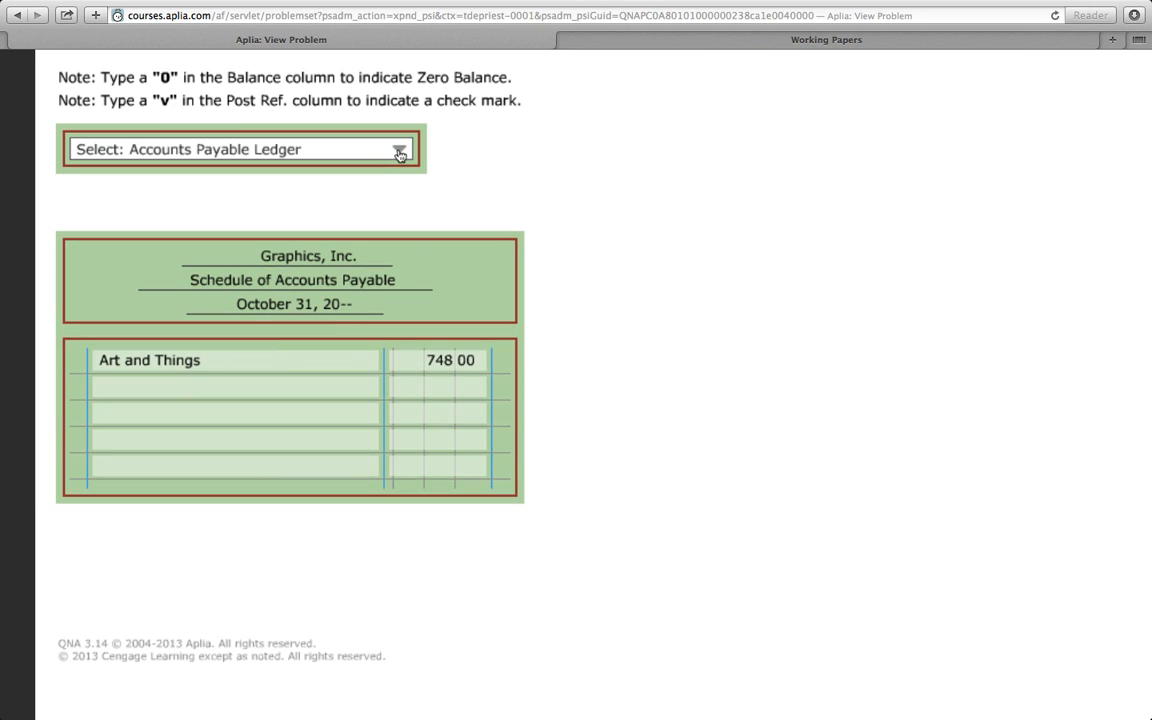
{"action": "left_click", "coordinate": [399, 150]}
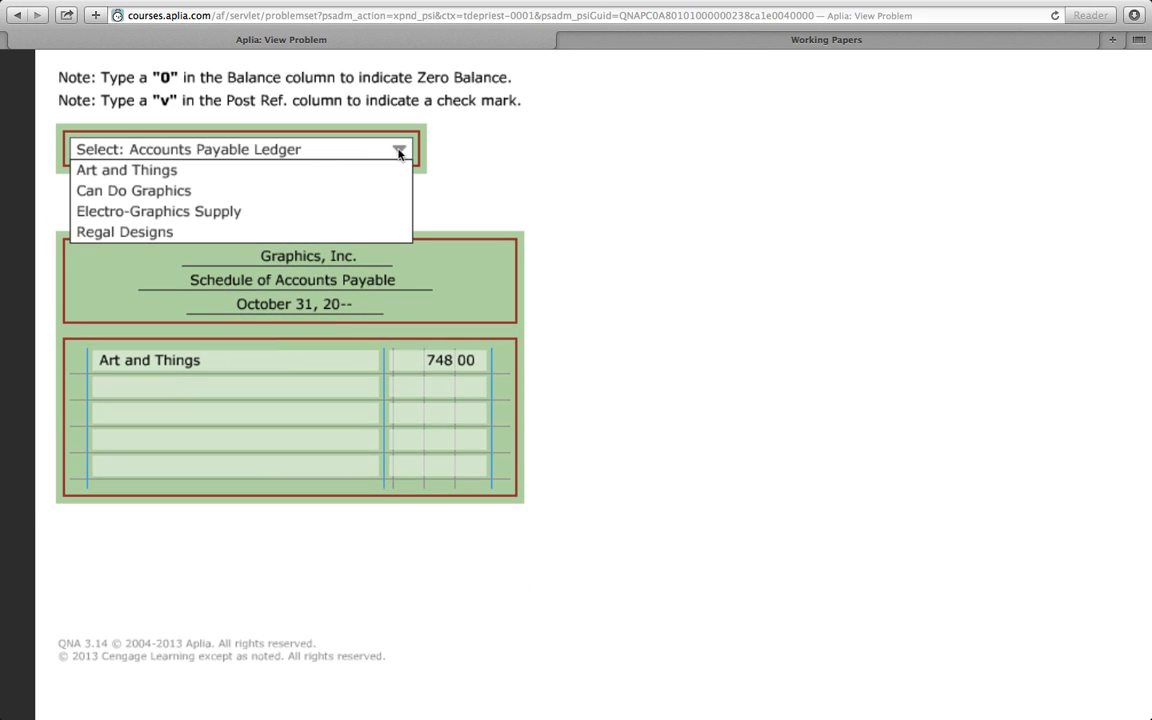
{"action": "left_click", "coordinate": [150, 194]}
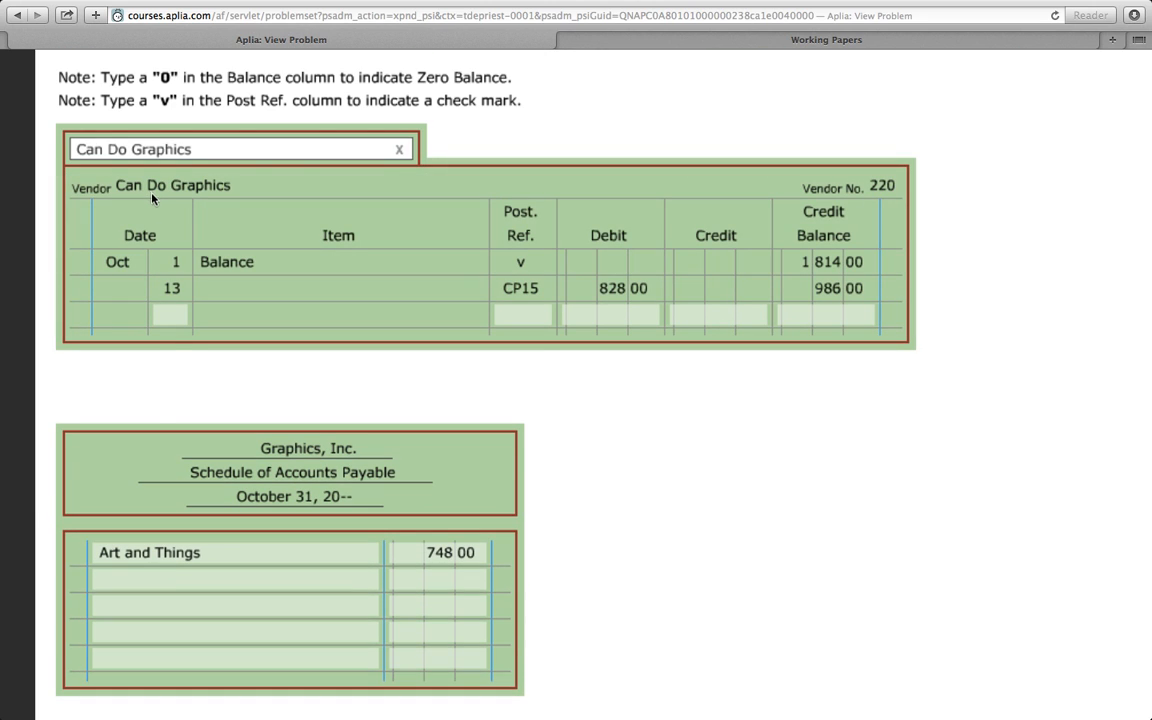
{"action": "left_click", "coordinate": [118, 578]}
{"action": "type", "text": "can"}
{"action": "key", "text": "Tab"}
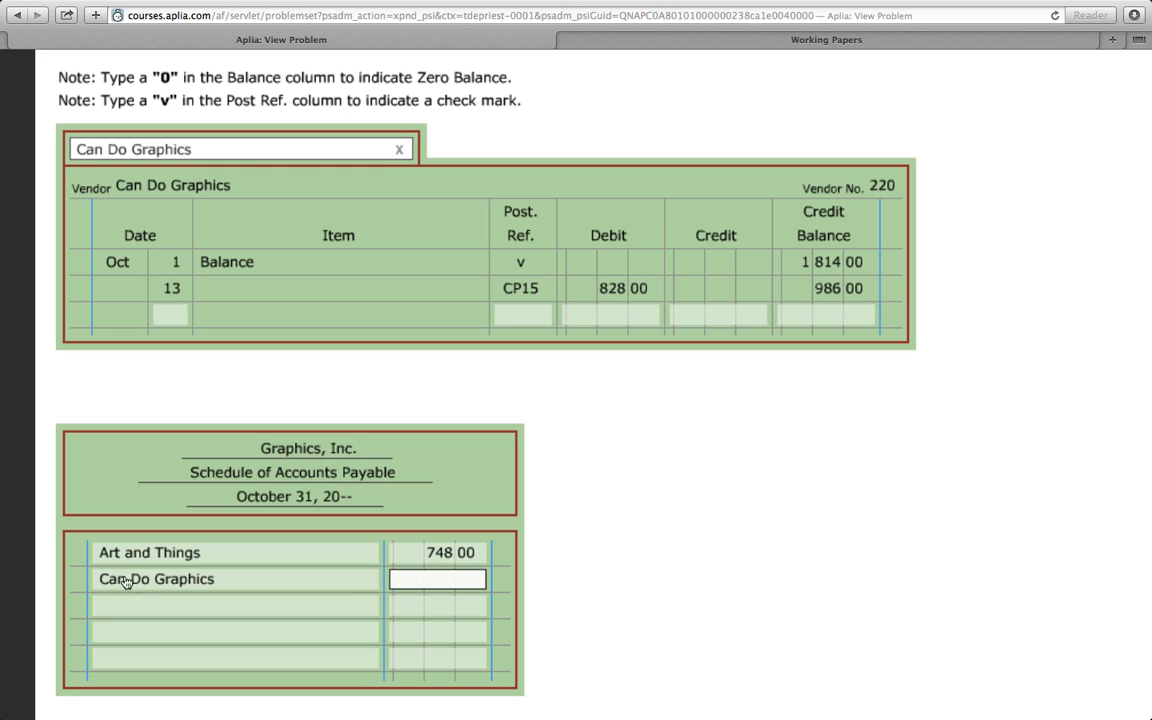
{"action": "type", "text": "986"}
- Display the Electro-Graphics Supply ledger and list that vendor in the schedule's third row with an amount of 2,544
{"action": "left_click", "coordinate": [398, 150]}
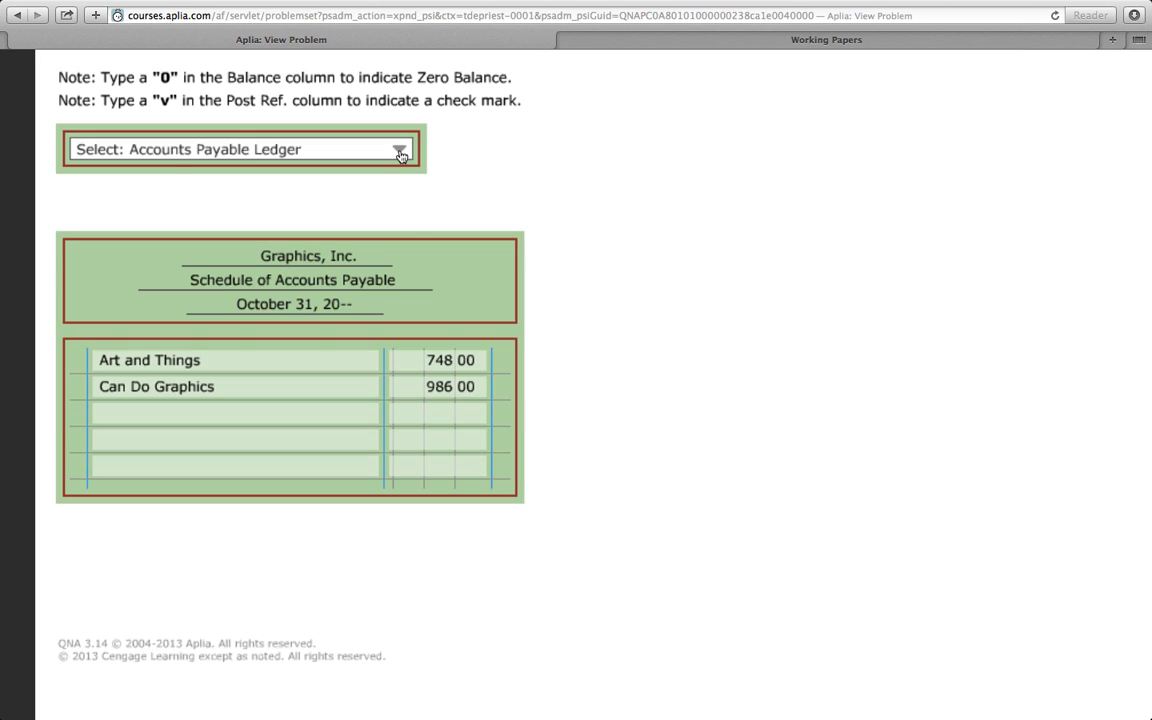
{"action": "left_click", "coordinate": [399, 150]}
{"action": "left_click", "coordinate": [194, 192]}
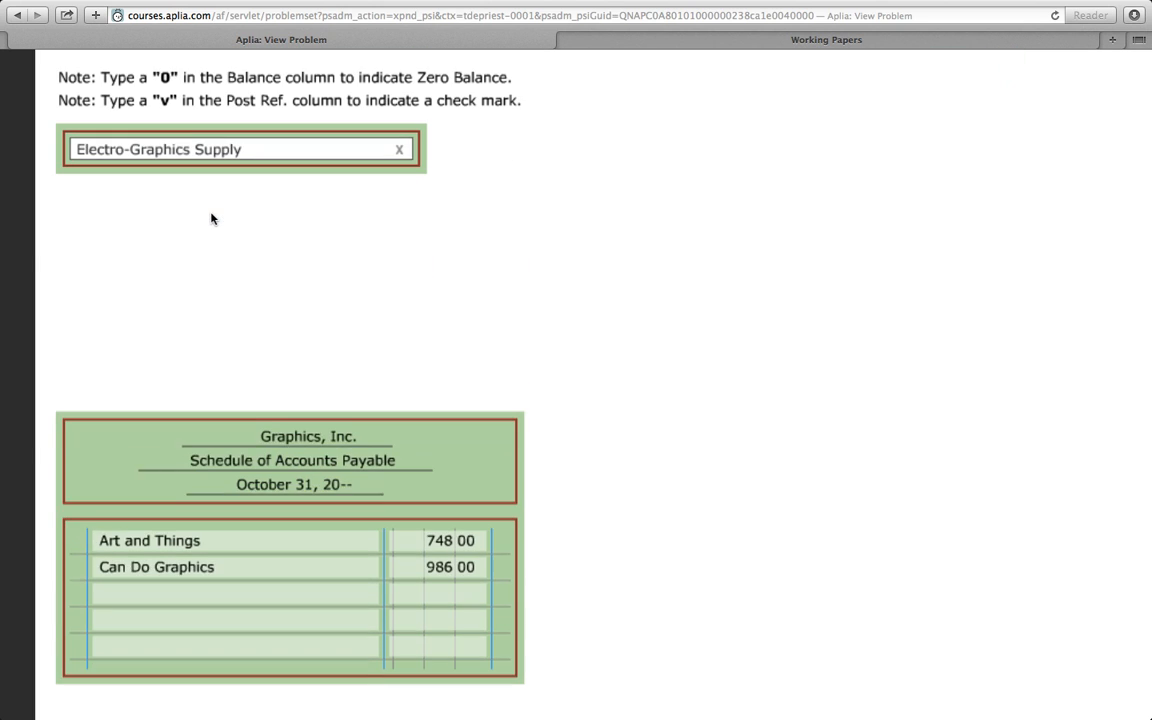
{"action": "left_click", "coordinate": [113, 606]}
{"action": "type", "text": "ele"}
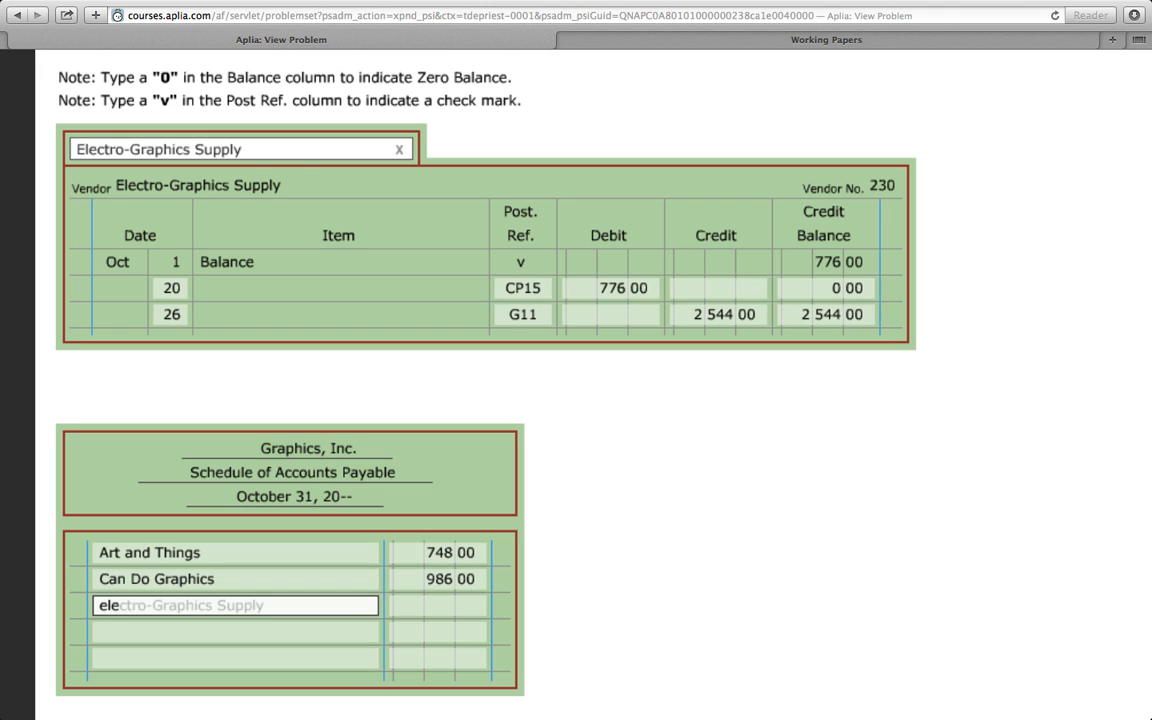
{"action": "key", "text": "Tab"}
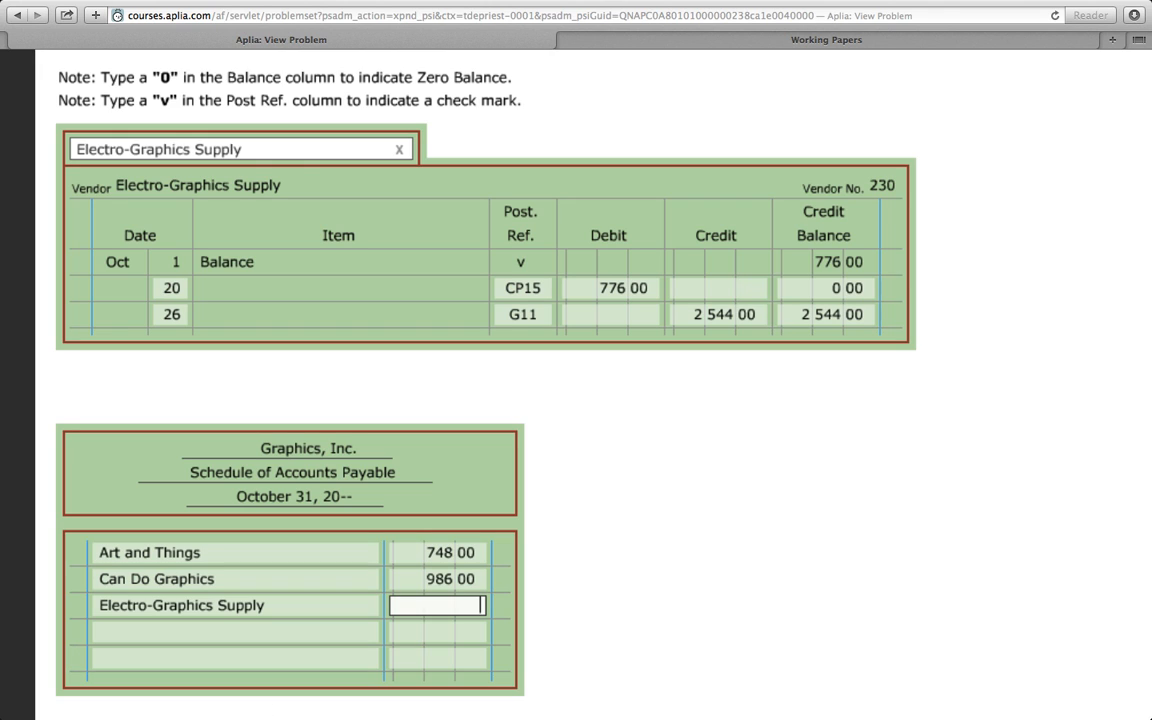
{"action": "type", "text": "2544"}
- Display the Regal Designs ledger and list that vendor in the schedule's fourth row with an amount of 2,280.20
{"action": "left_click", "coordinate": [399, 150]}
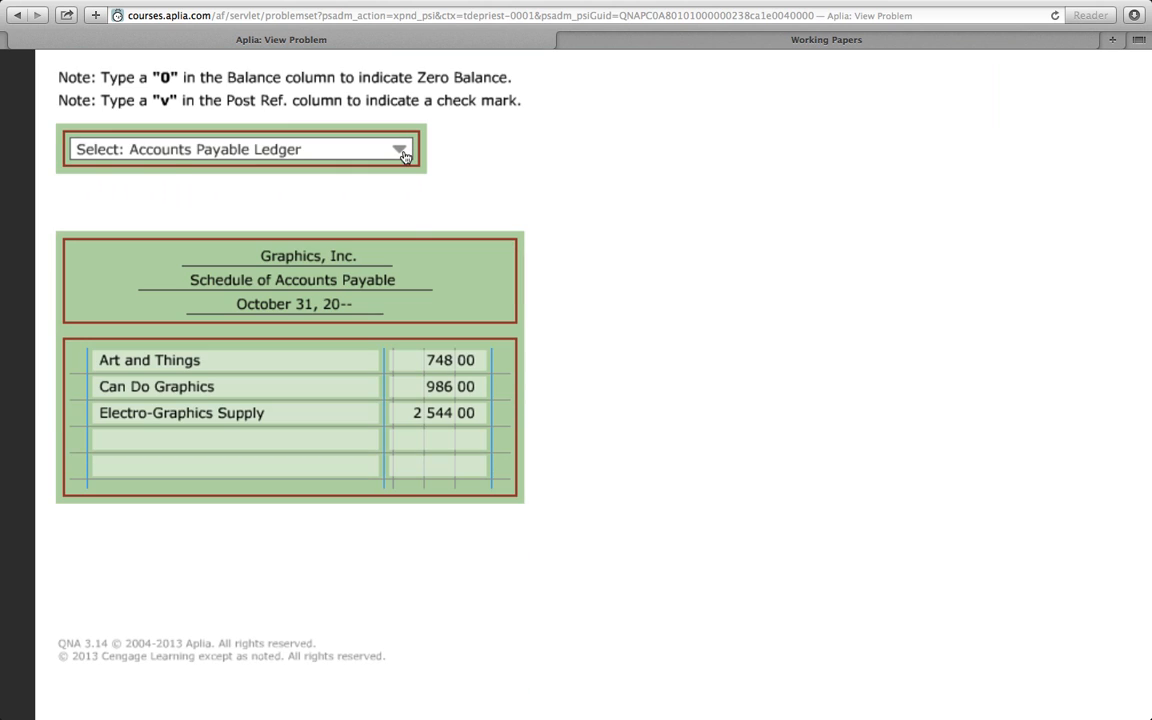
{"action": "left_click", "coordinate": [399, 150]}
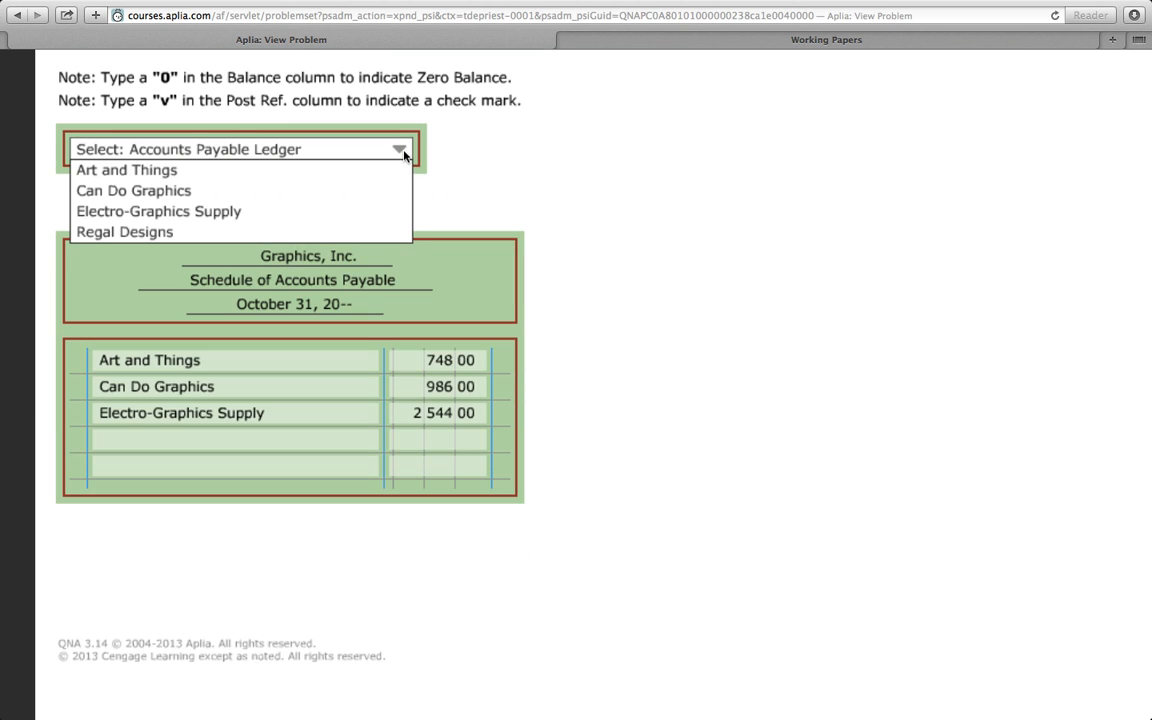
{"action": "left_click", "coordinate": [199, 234]}
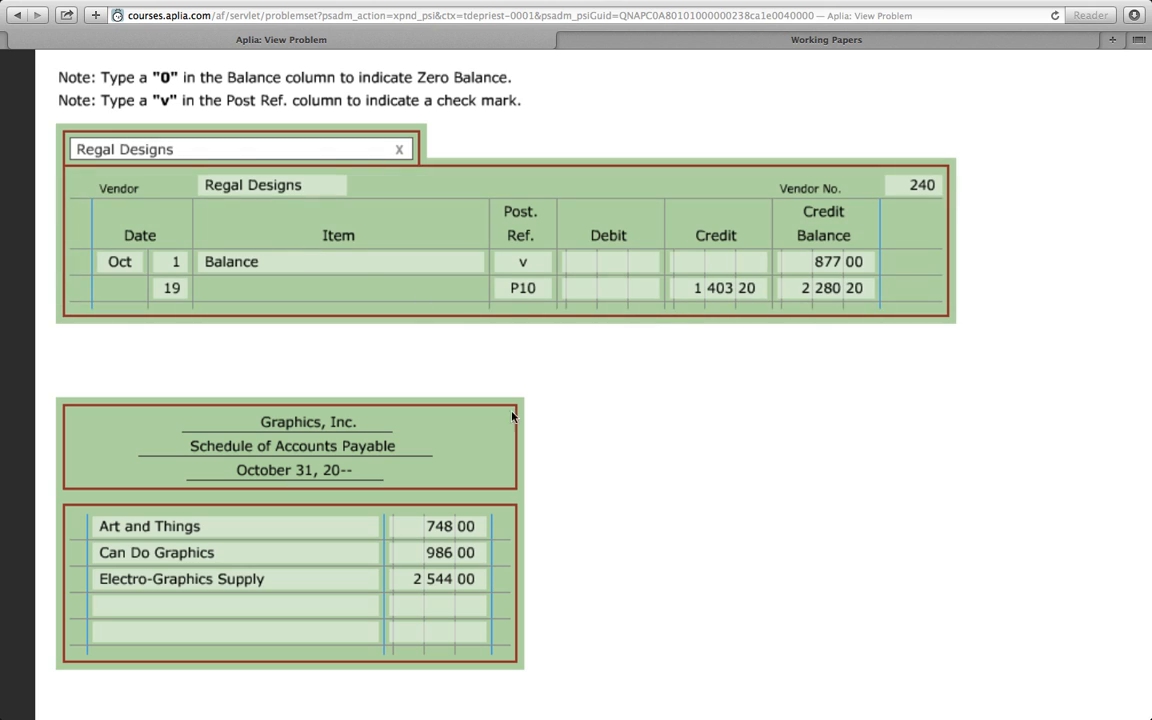
{"action": "left_click", "coordinate": [141, 607]}
{"action": "type", "text": "reg"}
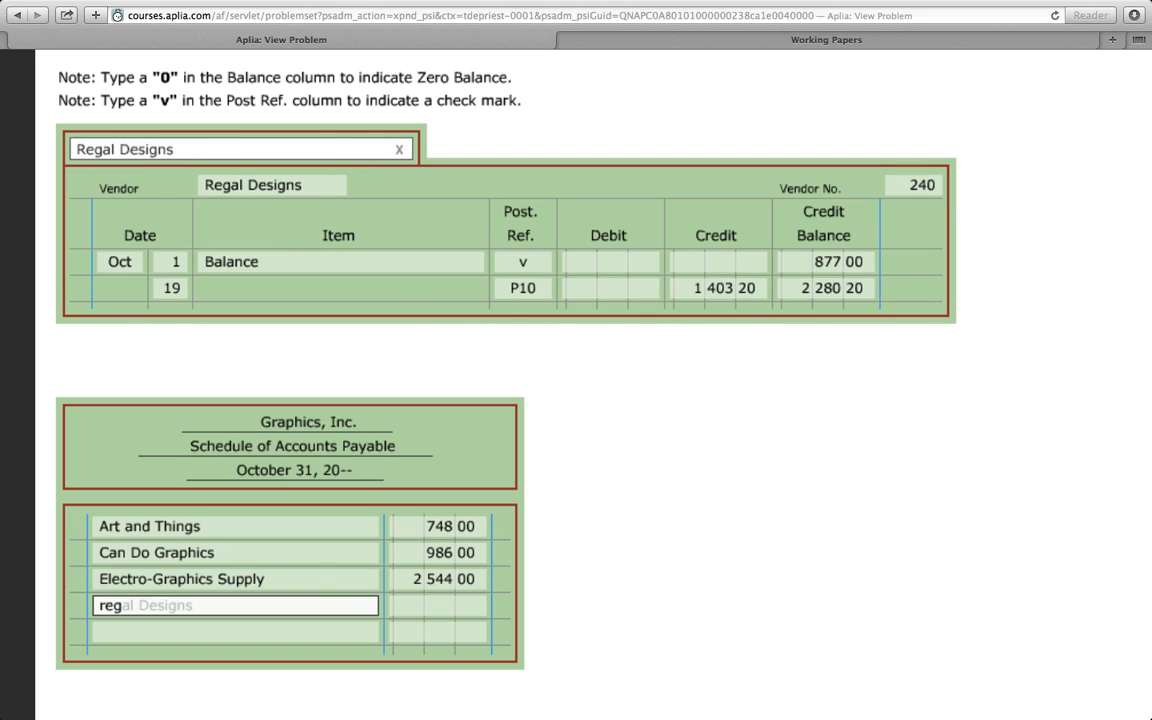
{"action": "key", "text": "Tab"}
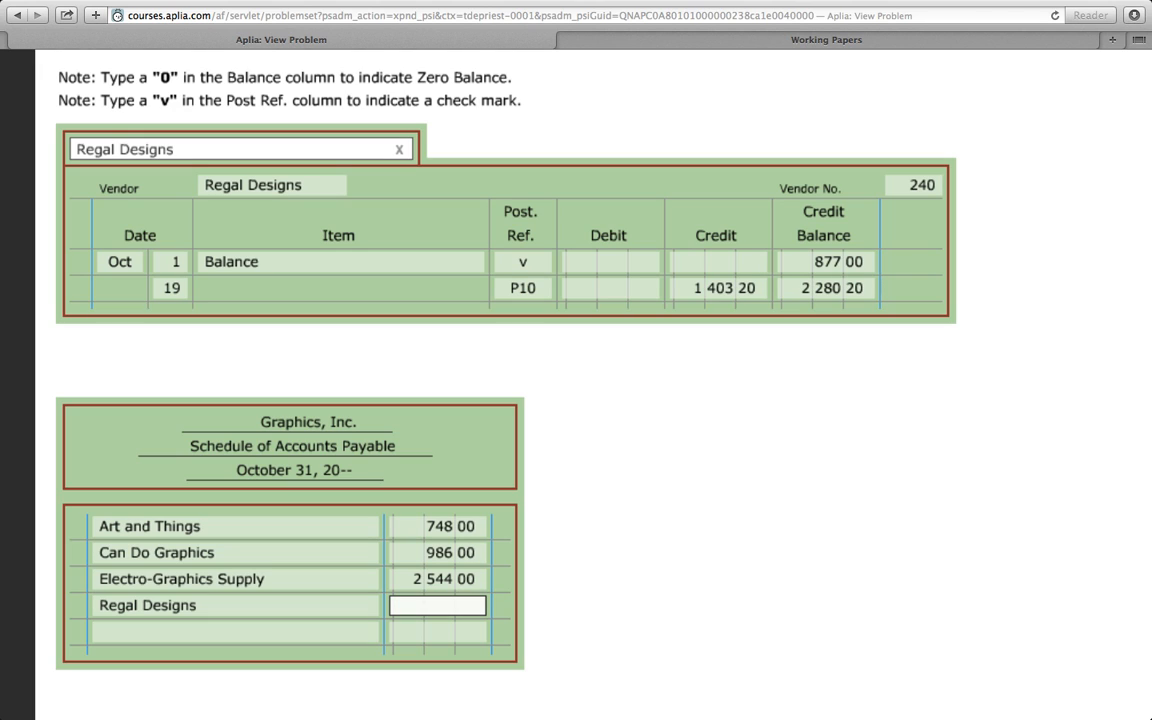
{"action": "type", "text": "2280.20"}
- Complete the schedule's last row as Total Accounts Payable with an amount of 6,558.20
{"action": "left_click", "coordinate": [171, 632]}
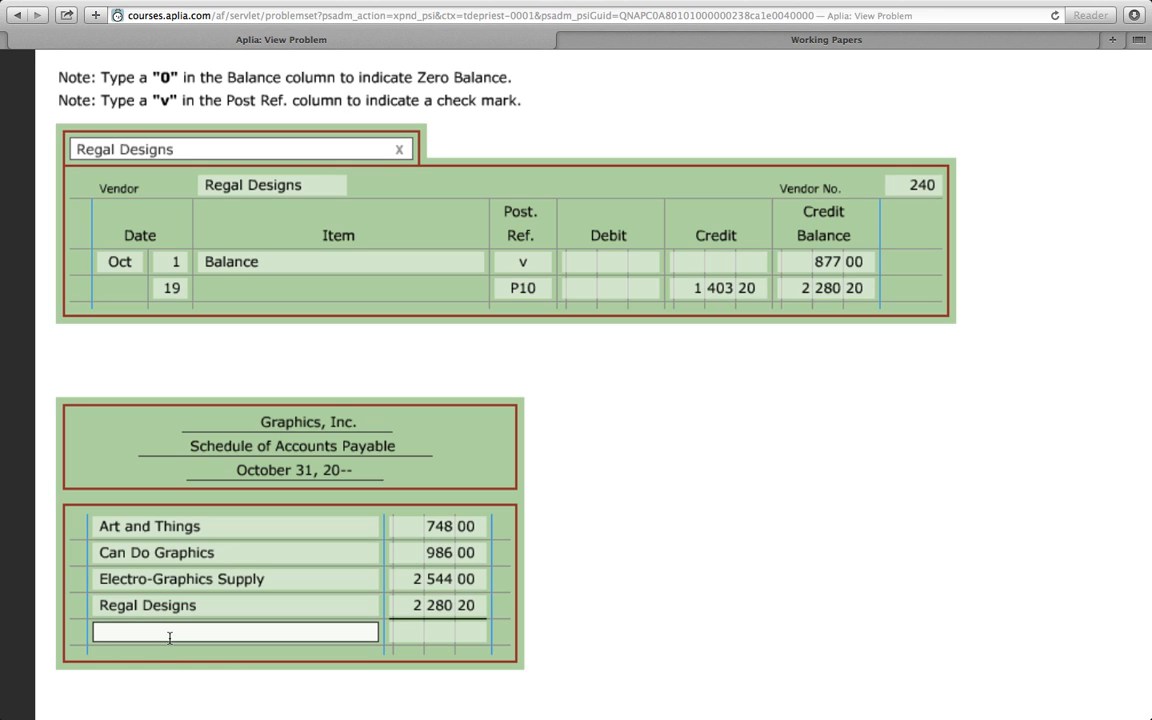
{"action": "type", "text": "to"}
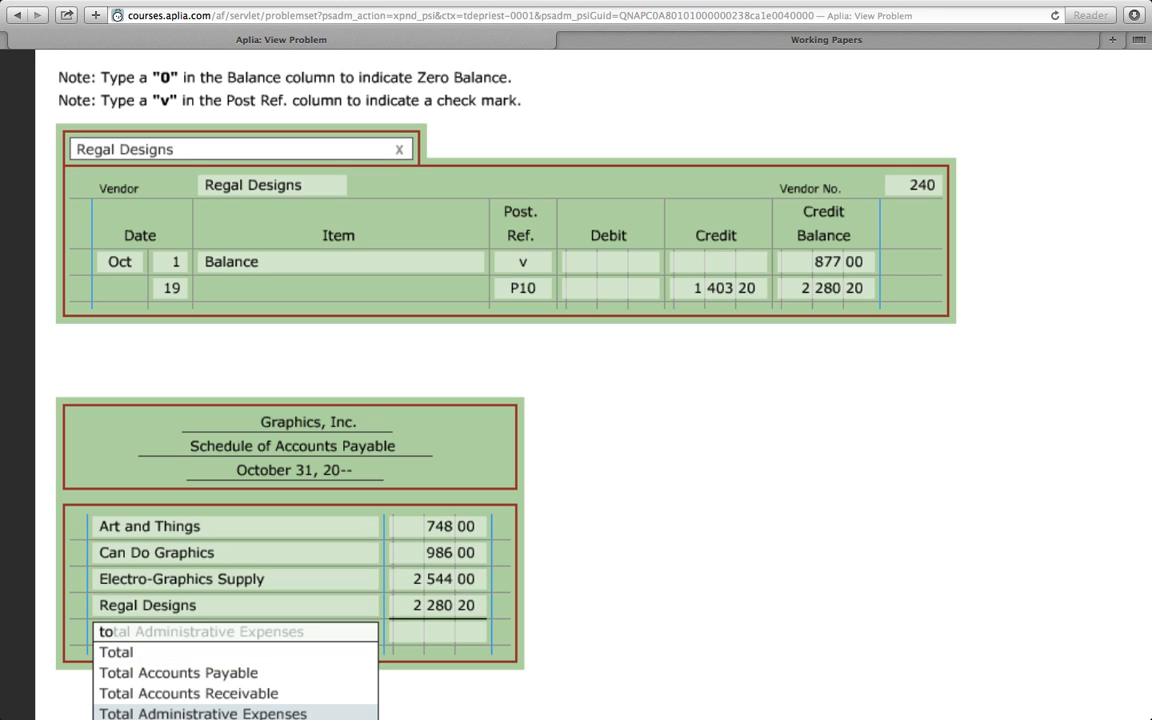
{"action": "left_click", "coordinate": [200, 680]}
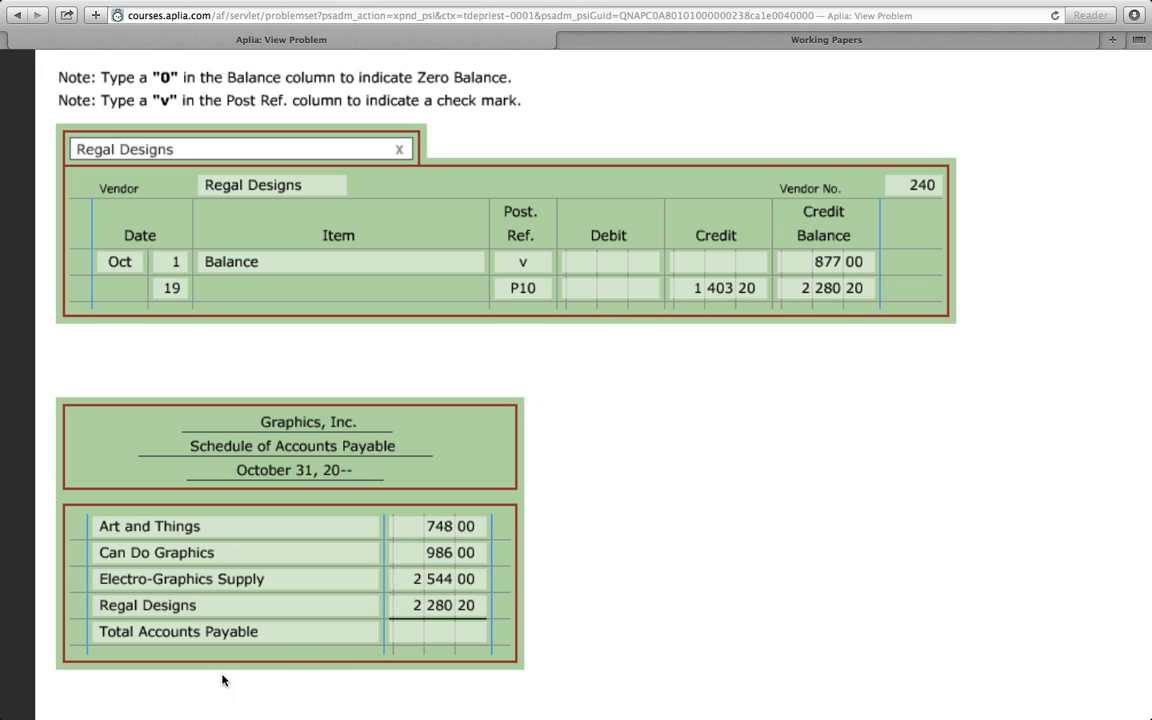
{"action": "left_click", "coordinate": [432, 633]}
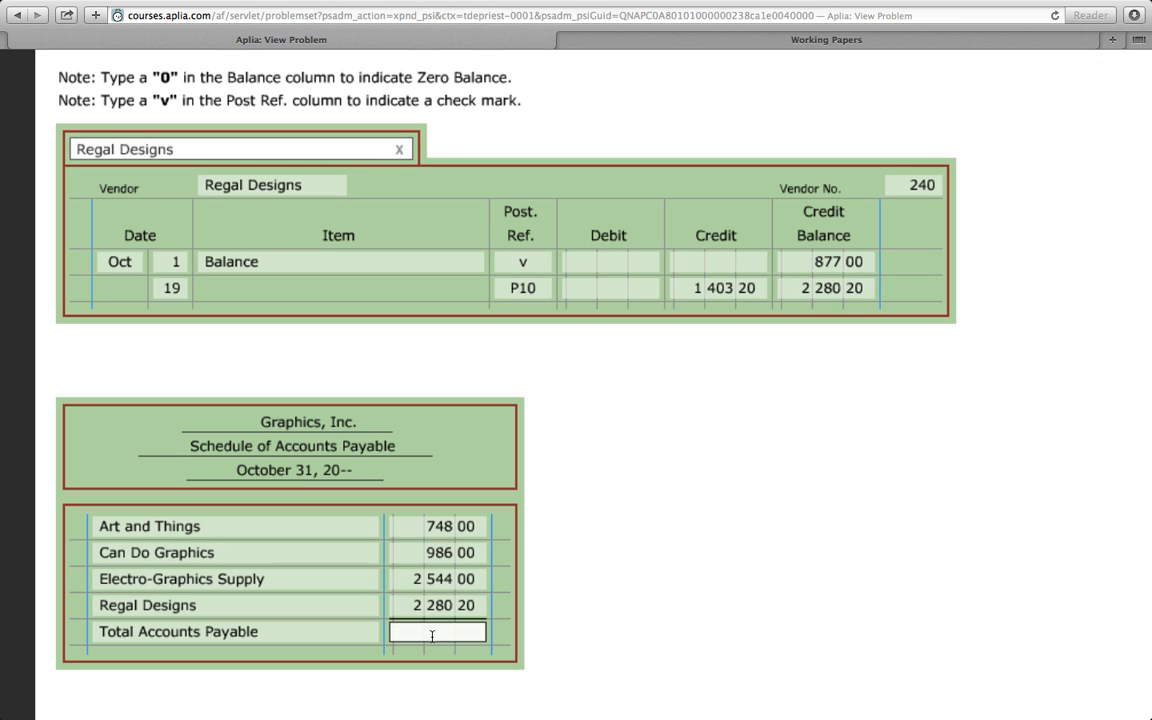
{"action": "type", "text": "6558.20"}
- Compare the schedule's total with the general ledger's Accounts Payable balance in the task 5 instructions and return to the schedule
{"action": "scroll", "coordinate": [386, 611], "scroll_direction": "up", "scroll_amount": 10}
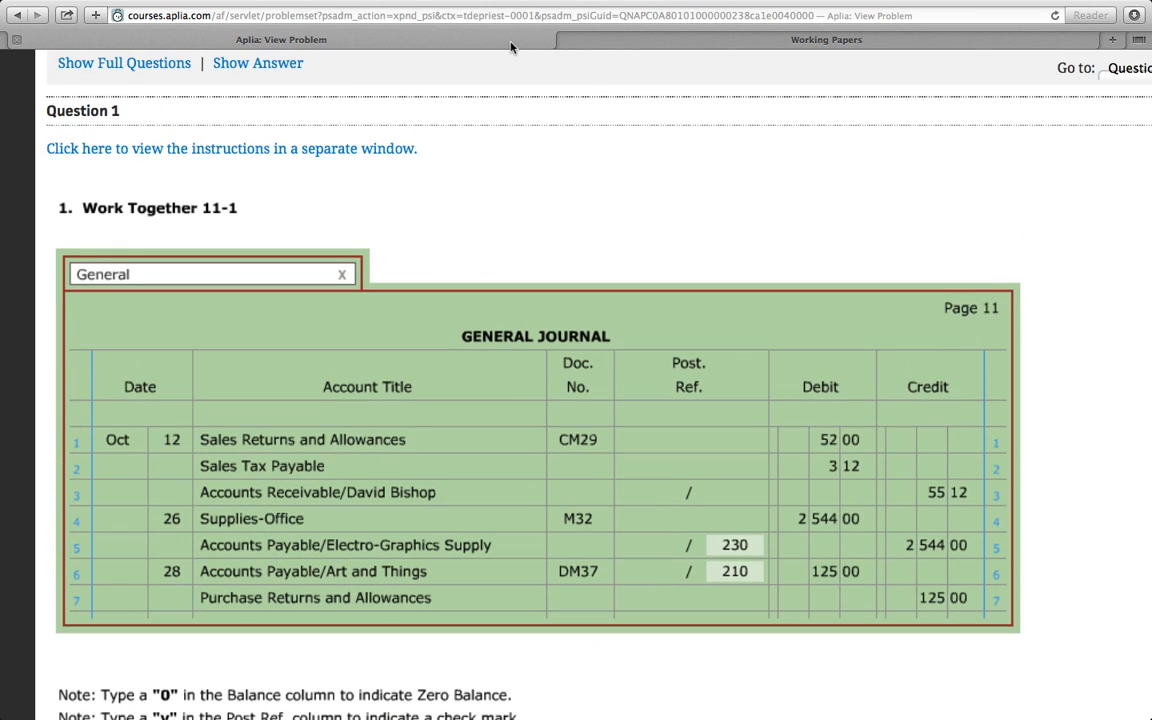
{"action": "left_click", "coordinate": [606, 45]}
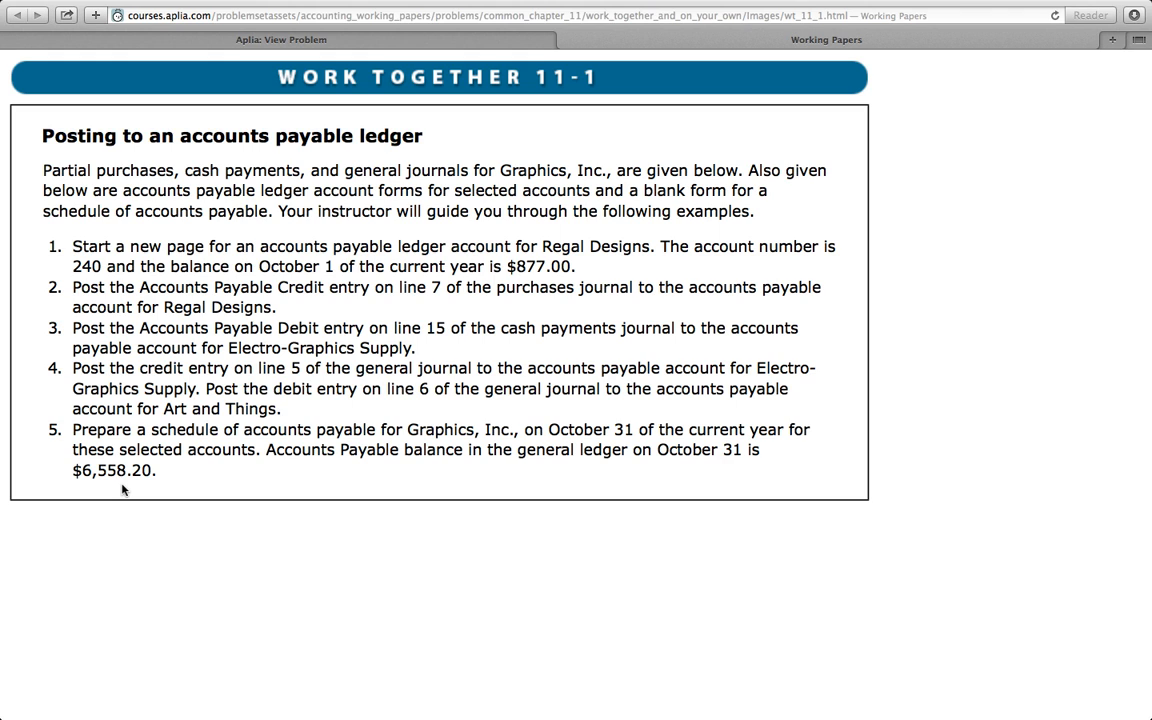
{"action": "left_click", "coordinate": [300, 39]}
{"action": "scroll", "coordinate": [250, 372], "scroll_direction": "down", "scroll_amount": 10}
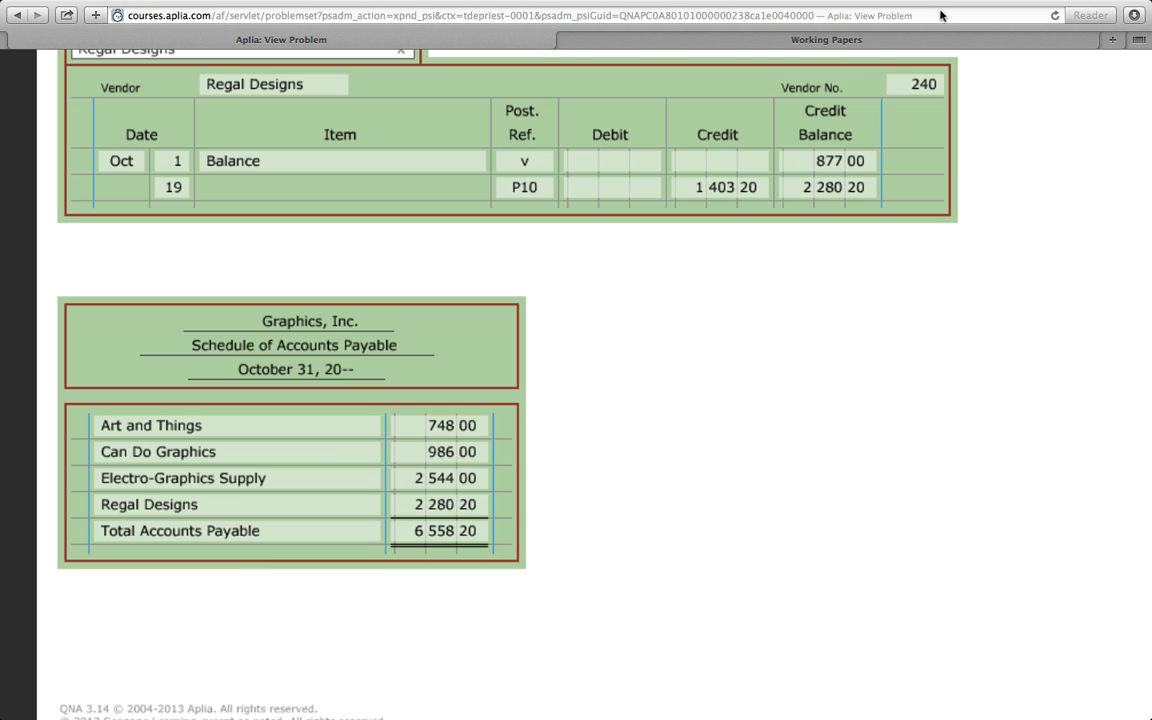
- Go to Google Drive in a new browser tab and open the Accounting Daily Agenda document
{"action": "mouse_move", "coordinate": [869, 3]}
{"action": "left_click", "coordinate": [1113, 75]}
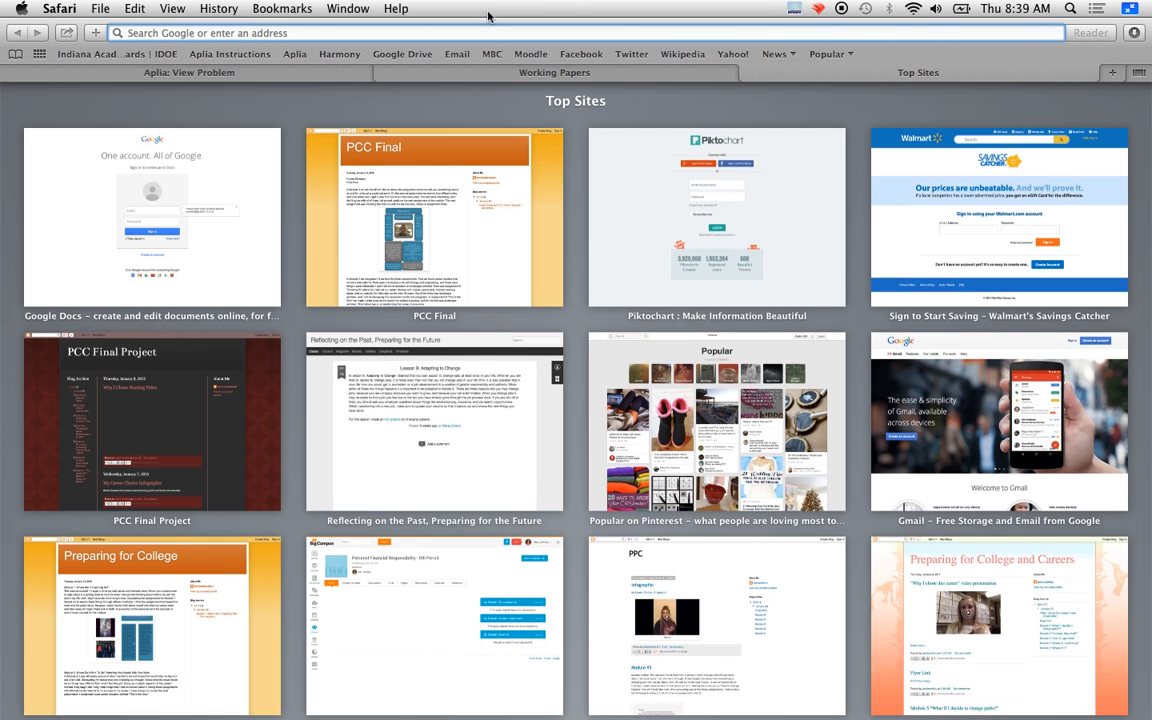
{"action": "left_click", "coordinate": [390, 58]}
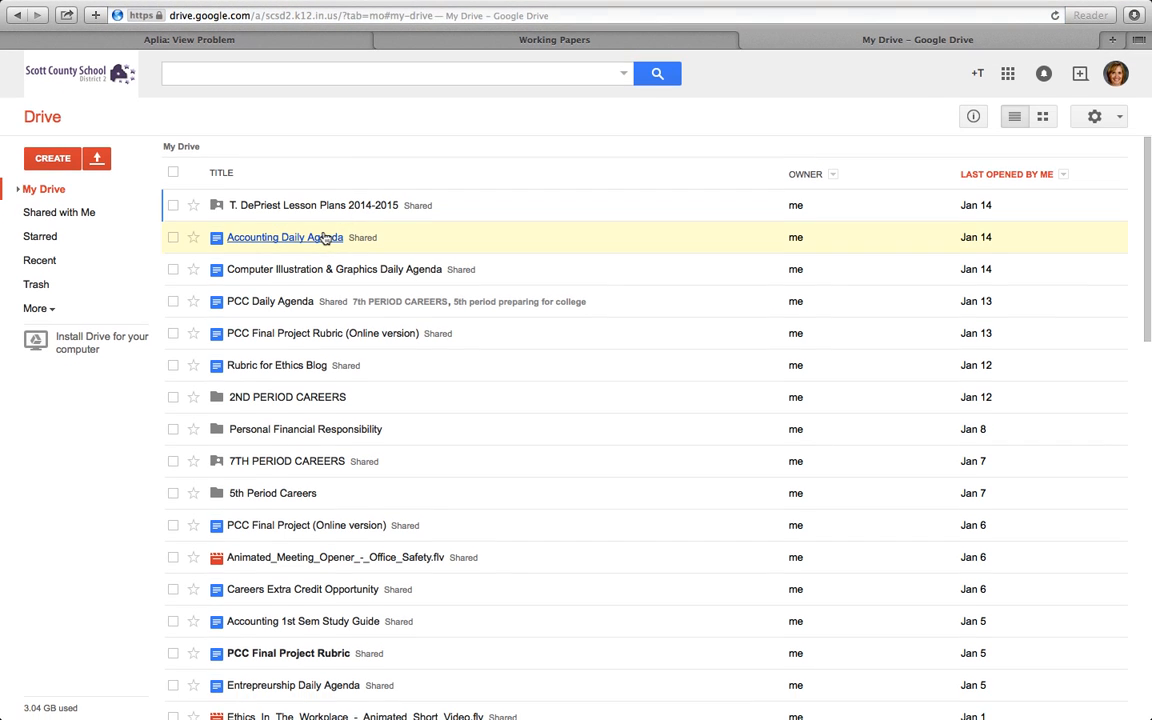
{"action": "left_click", "coordinate": [325, 238]}
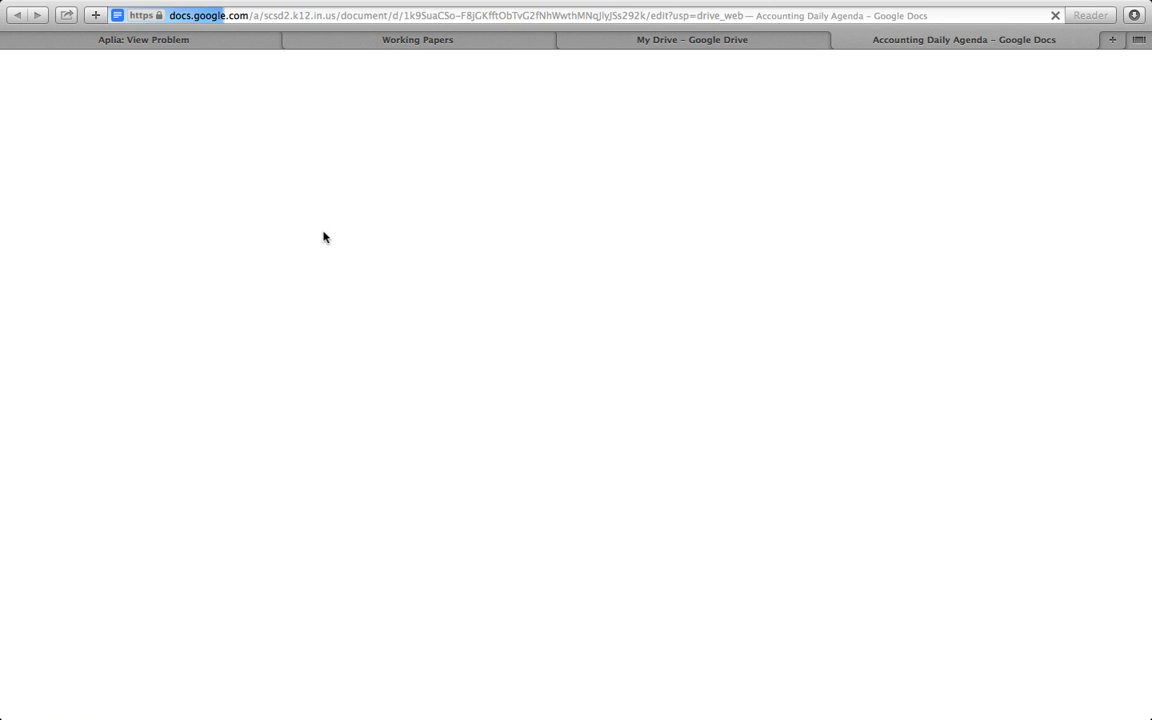